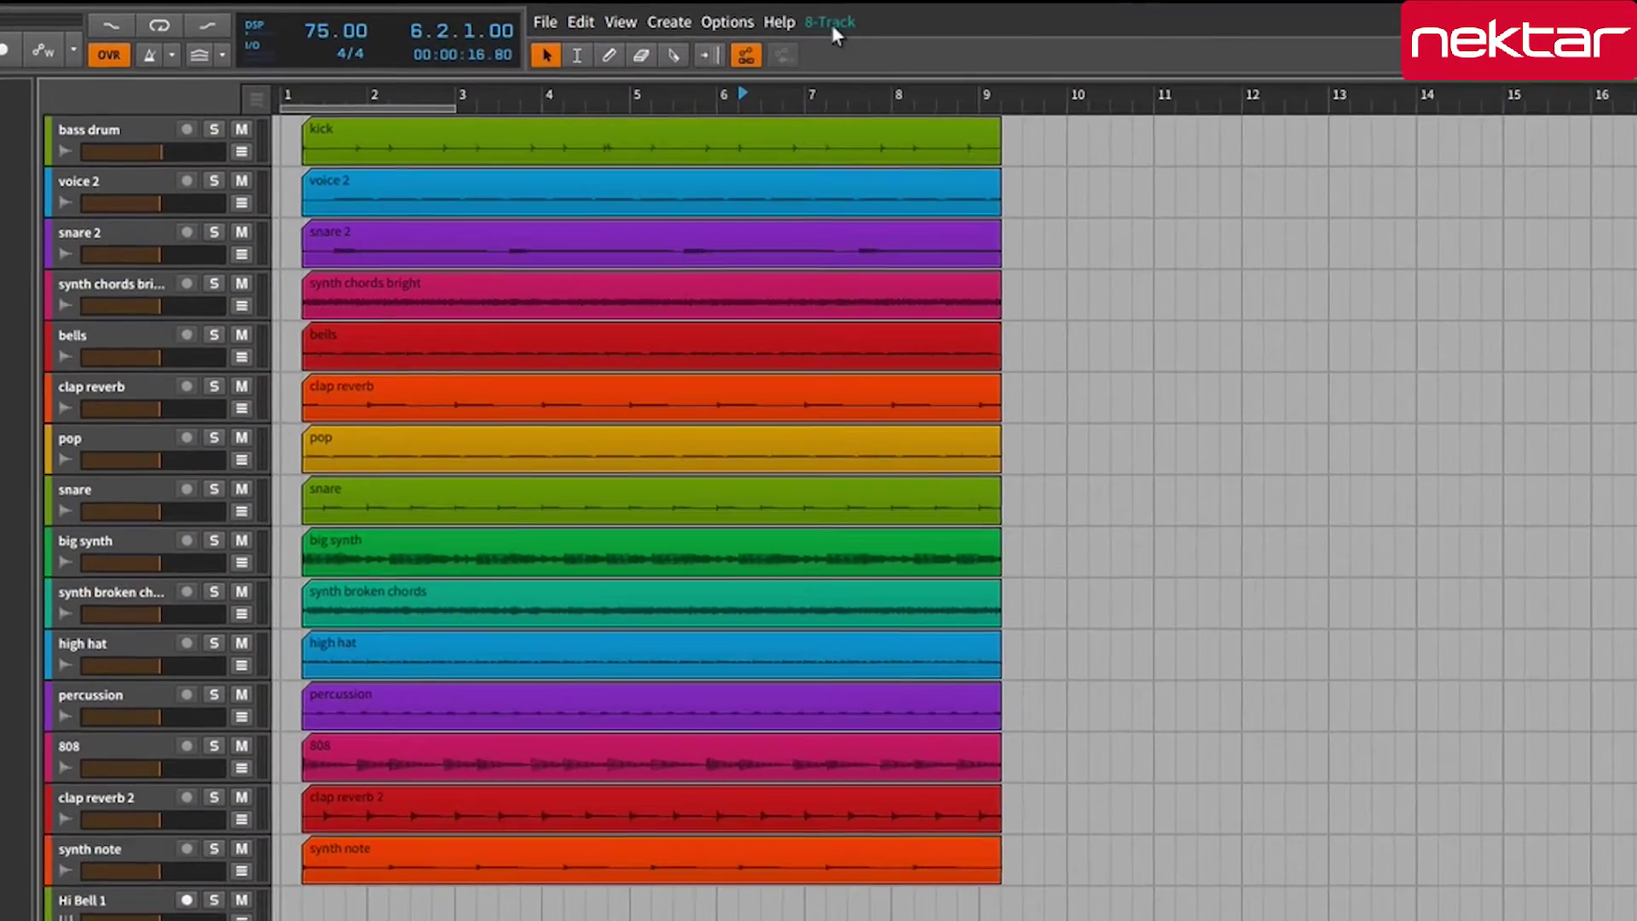
- Check the 8-Track licence's limits on tracks, scenes, plug-ins and hardware devices for this project
{"action": "left_click", "coordinate": [631, 16]}
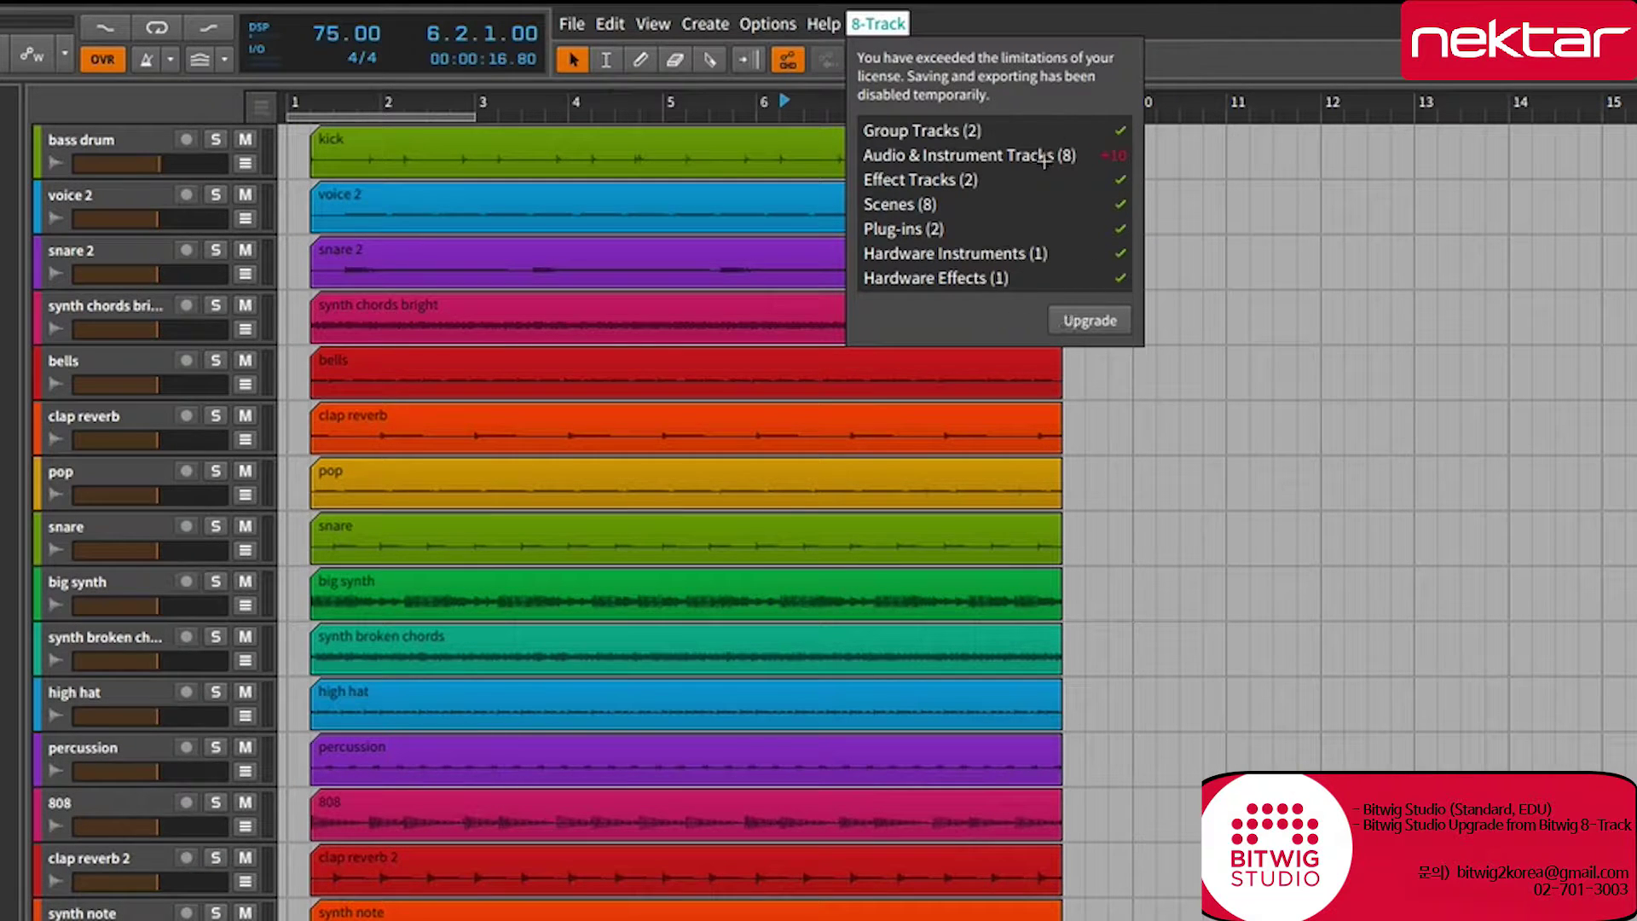
{"action": "left_click", "coordinate": [1165, 28]}
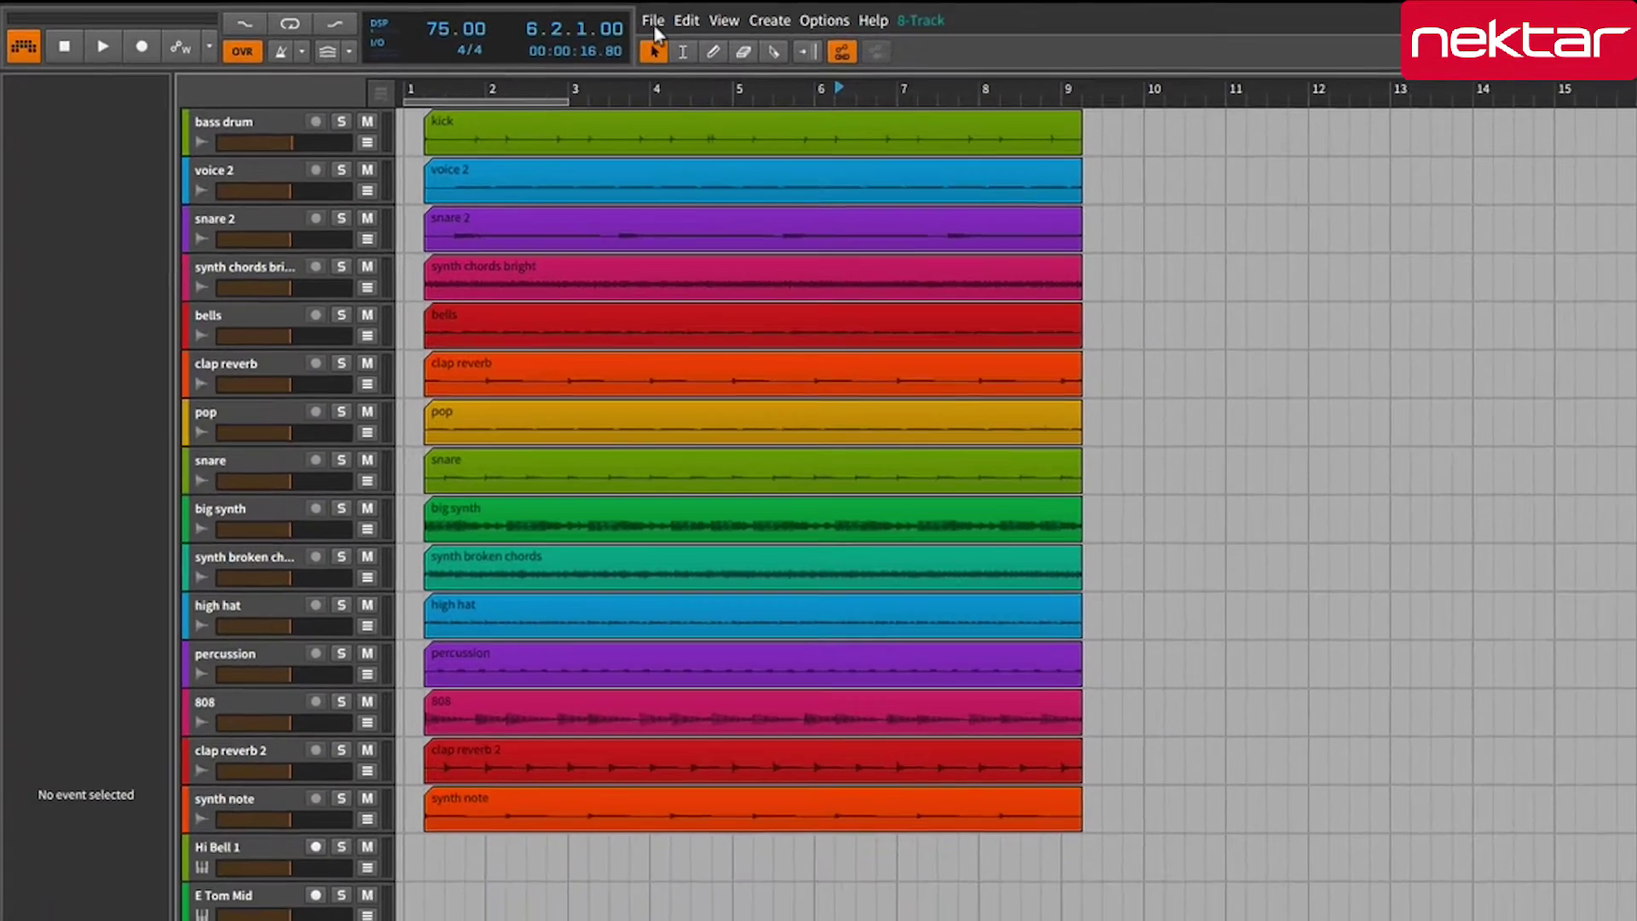
- Open a second project alongside New 1 and activate the audio engine for New 2
{"action": "left_click", "coordinate": [745, 24]}
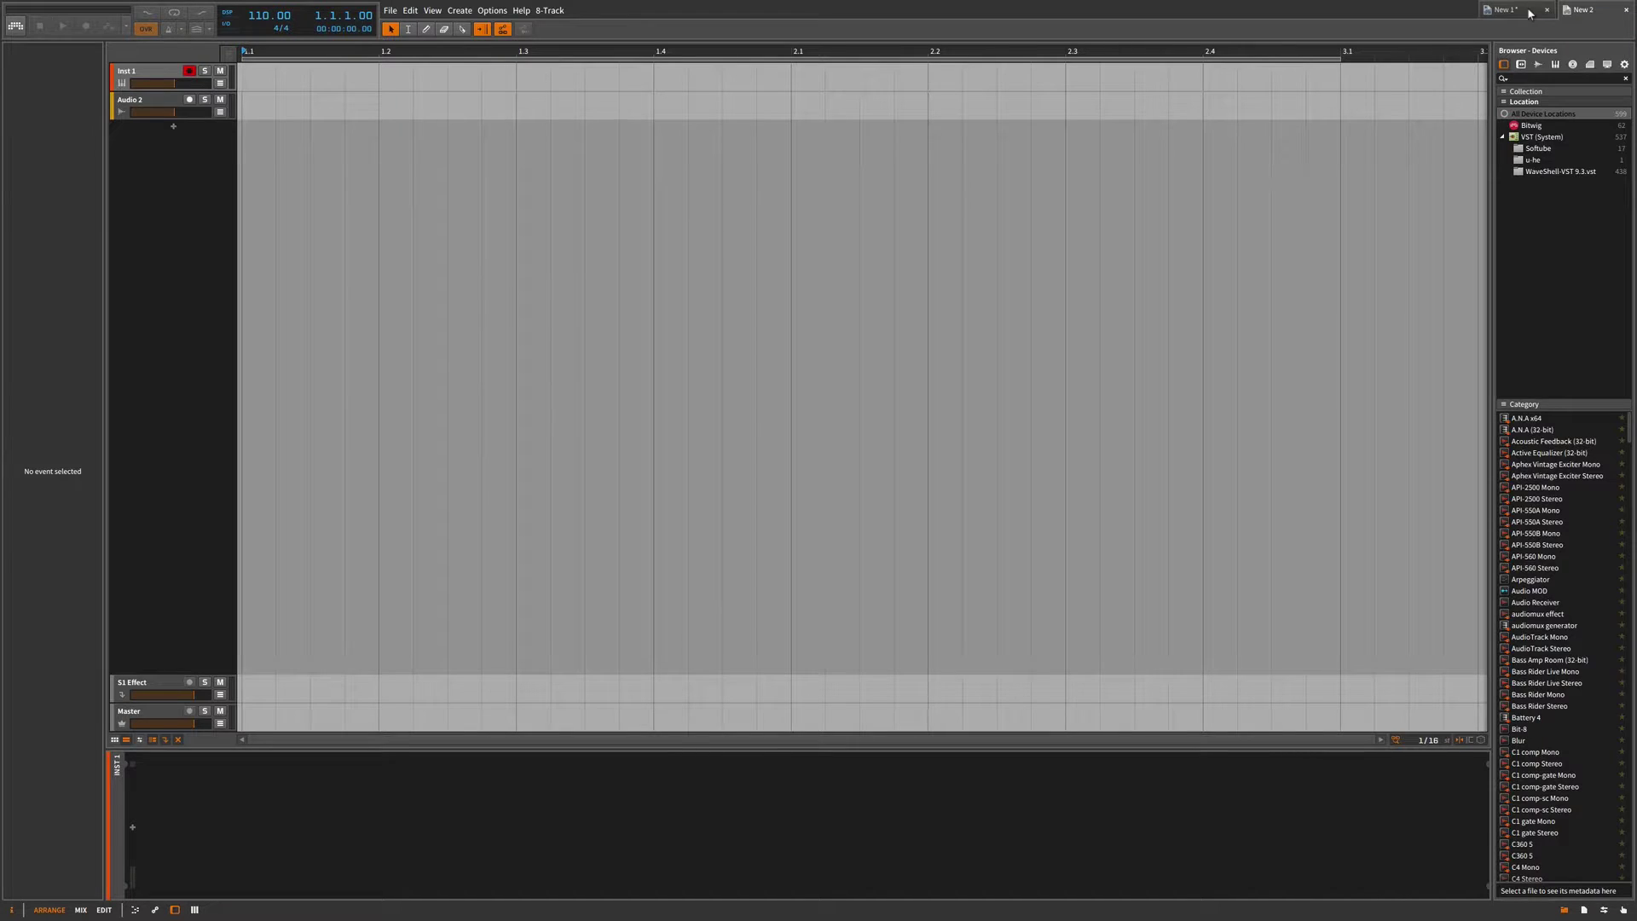
{"action": "left_click", "coordinate": [1531, 13]}
{"action": "left_click", "coordinate": [1588, 11]}
{"action": "left_click", "coordinate": [11, 31]}
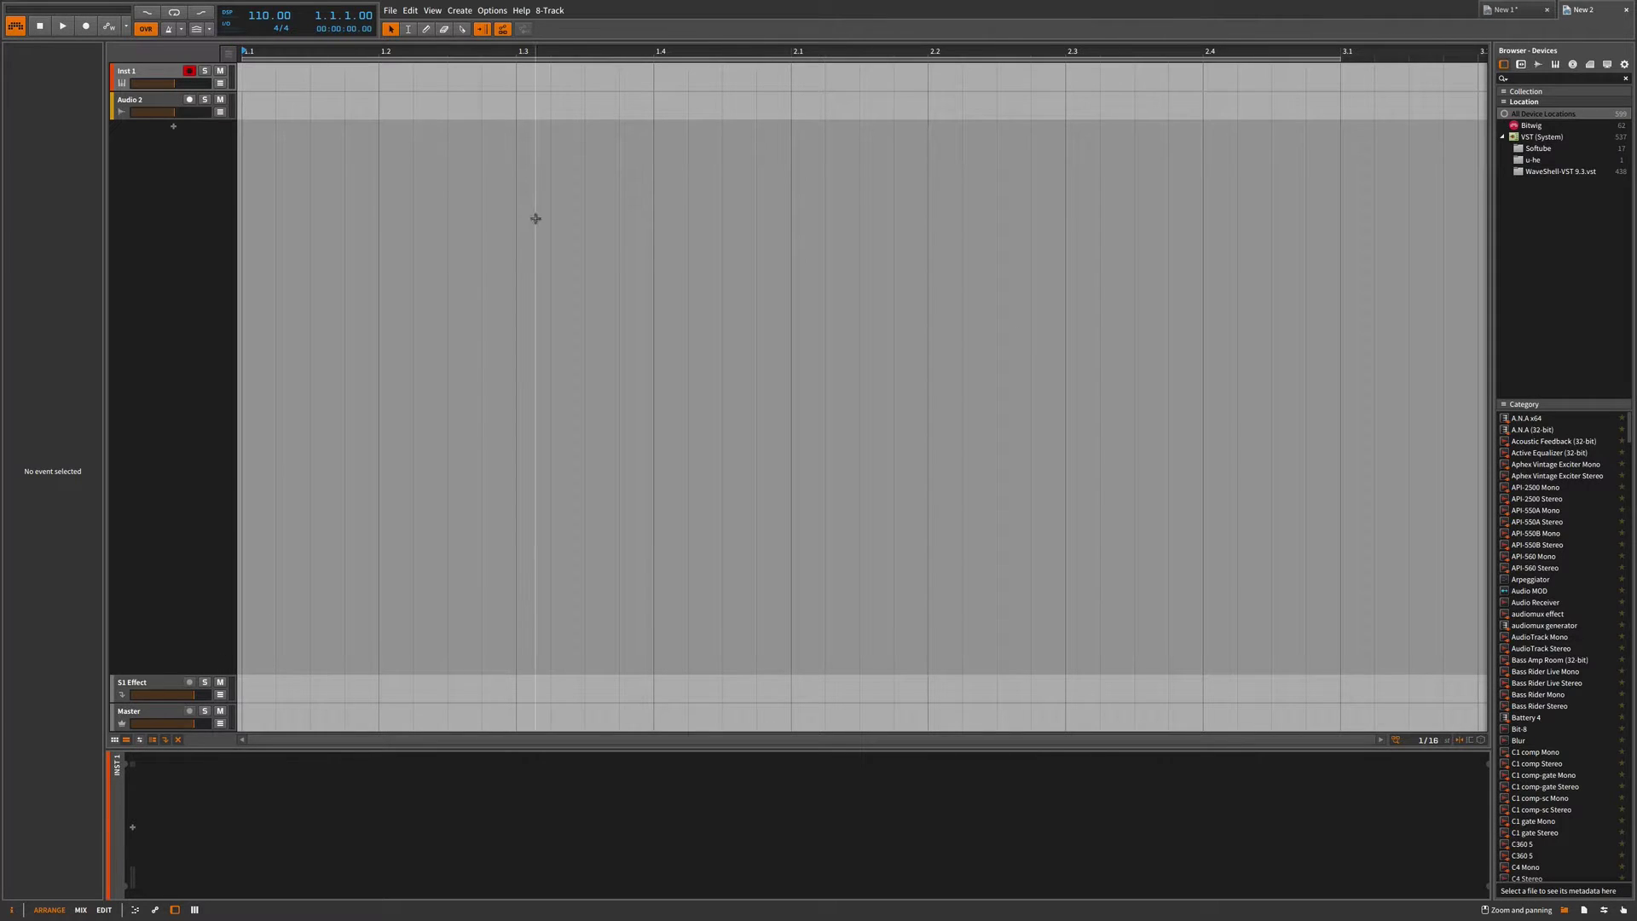
- Return to the New 1 project and activate its audio engine
{"action": "left_click", "coordinate": [1524, 12]}
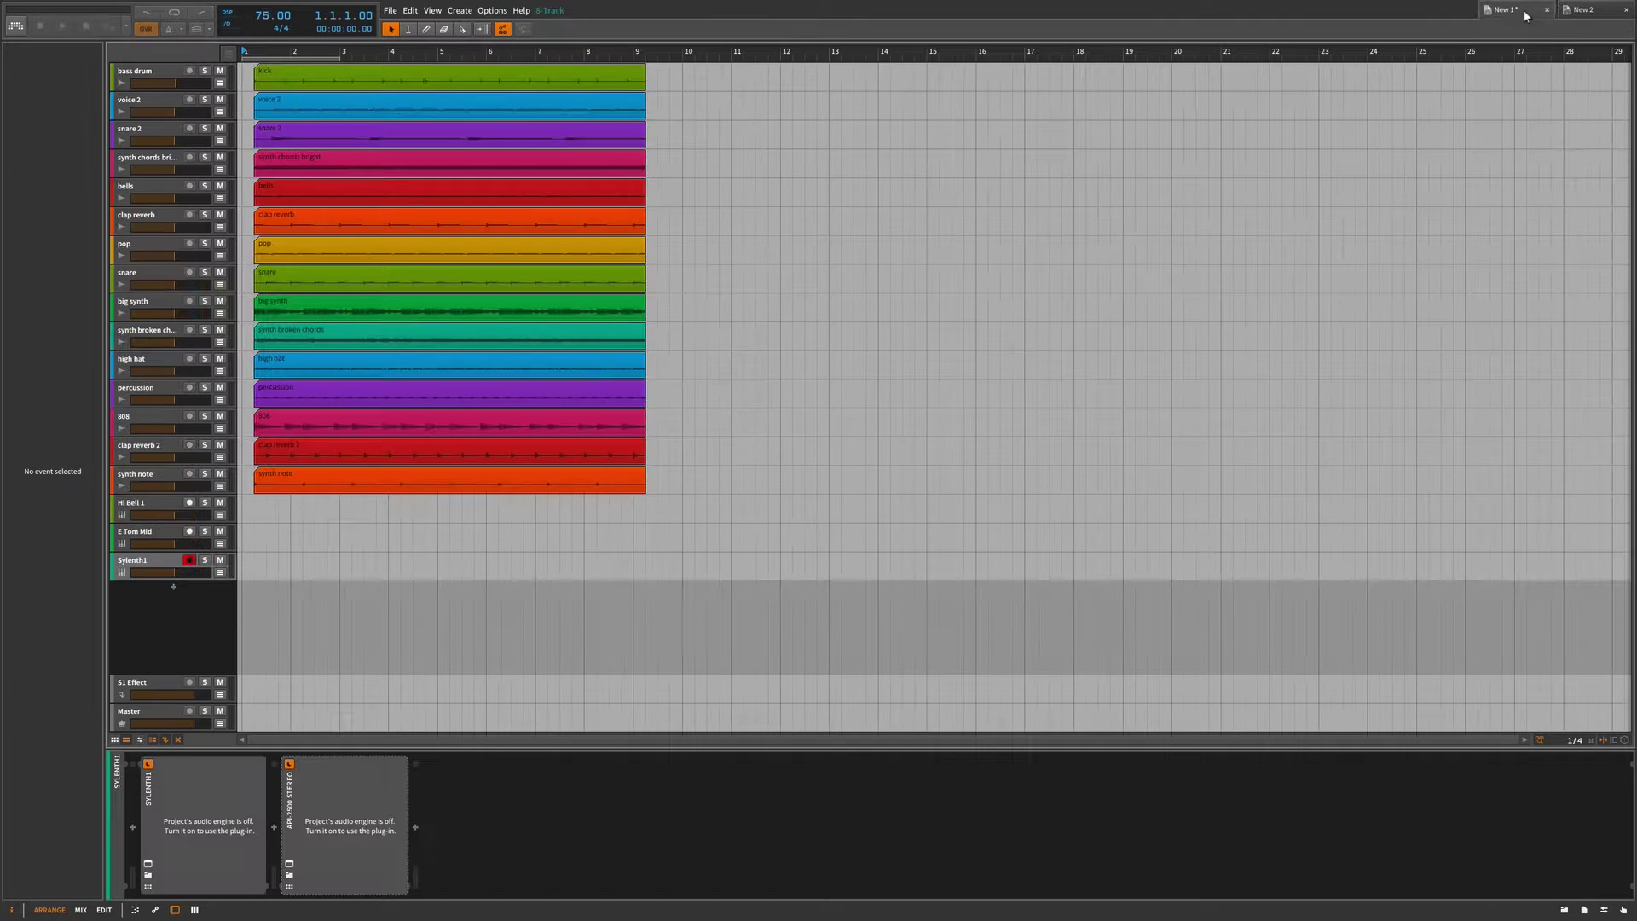
{"action": "left_click", "coordinate": [19, 32]}
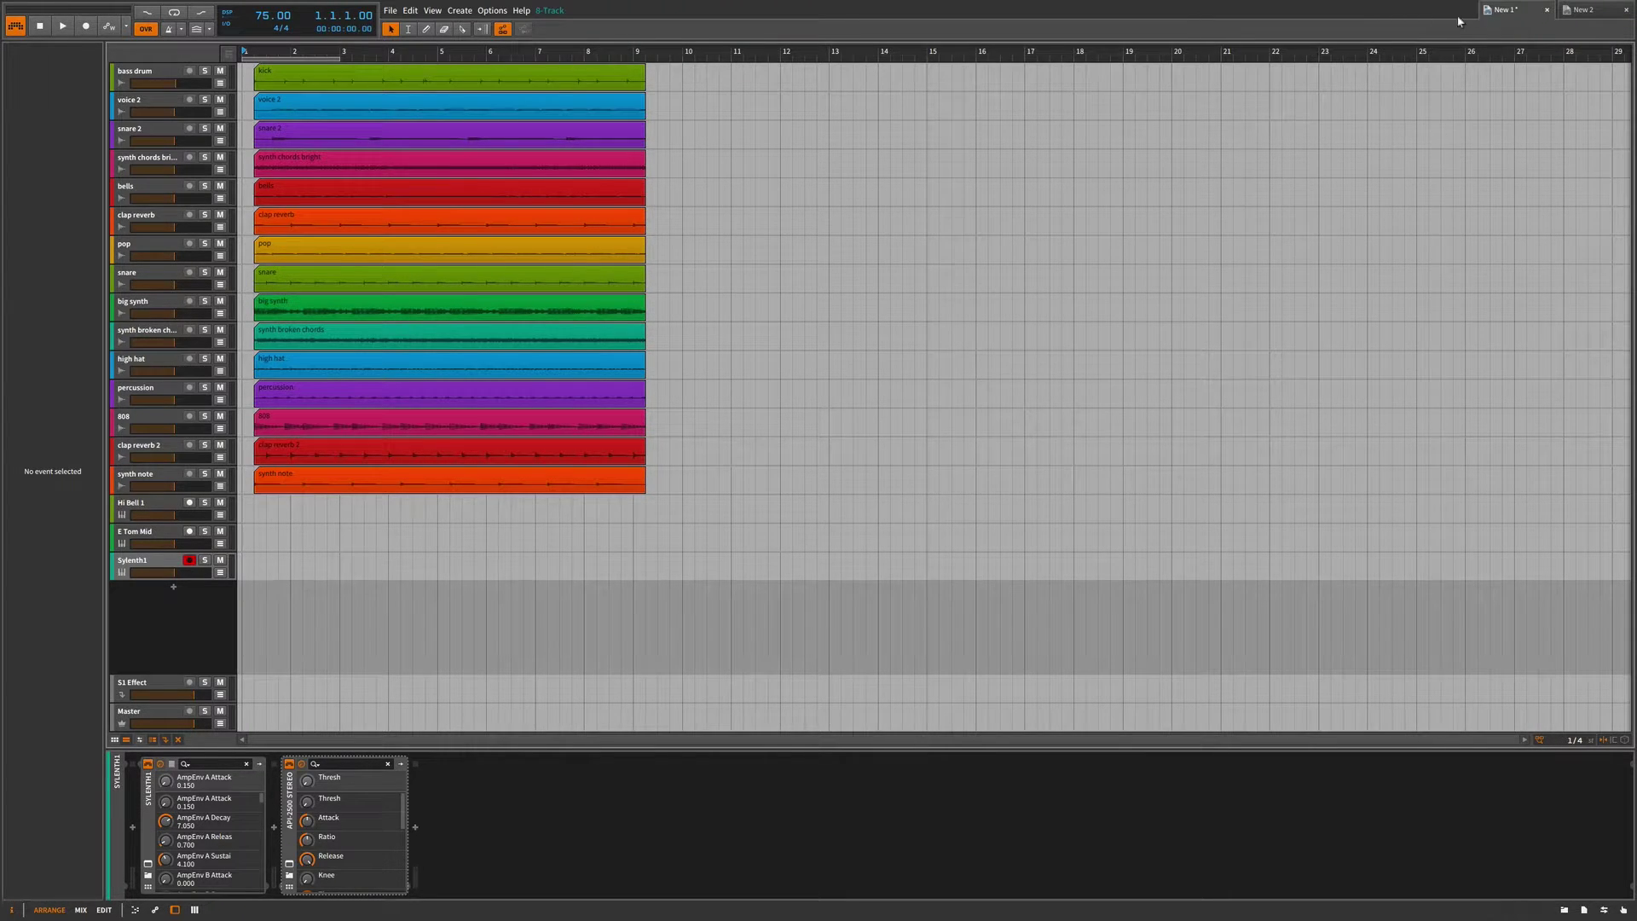
- Copy the kick clip from the bass drum track in New 1 onto the Audio 2 track of New 2
{"action": "left_click", "coordinate": [508, 83]}
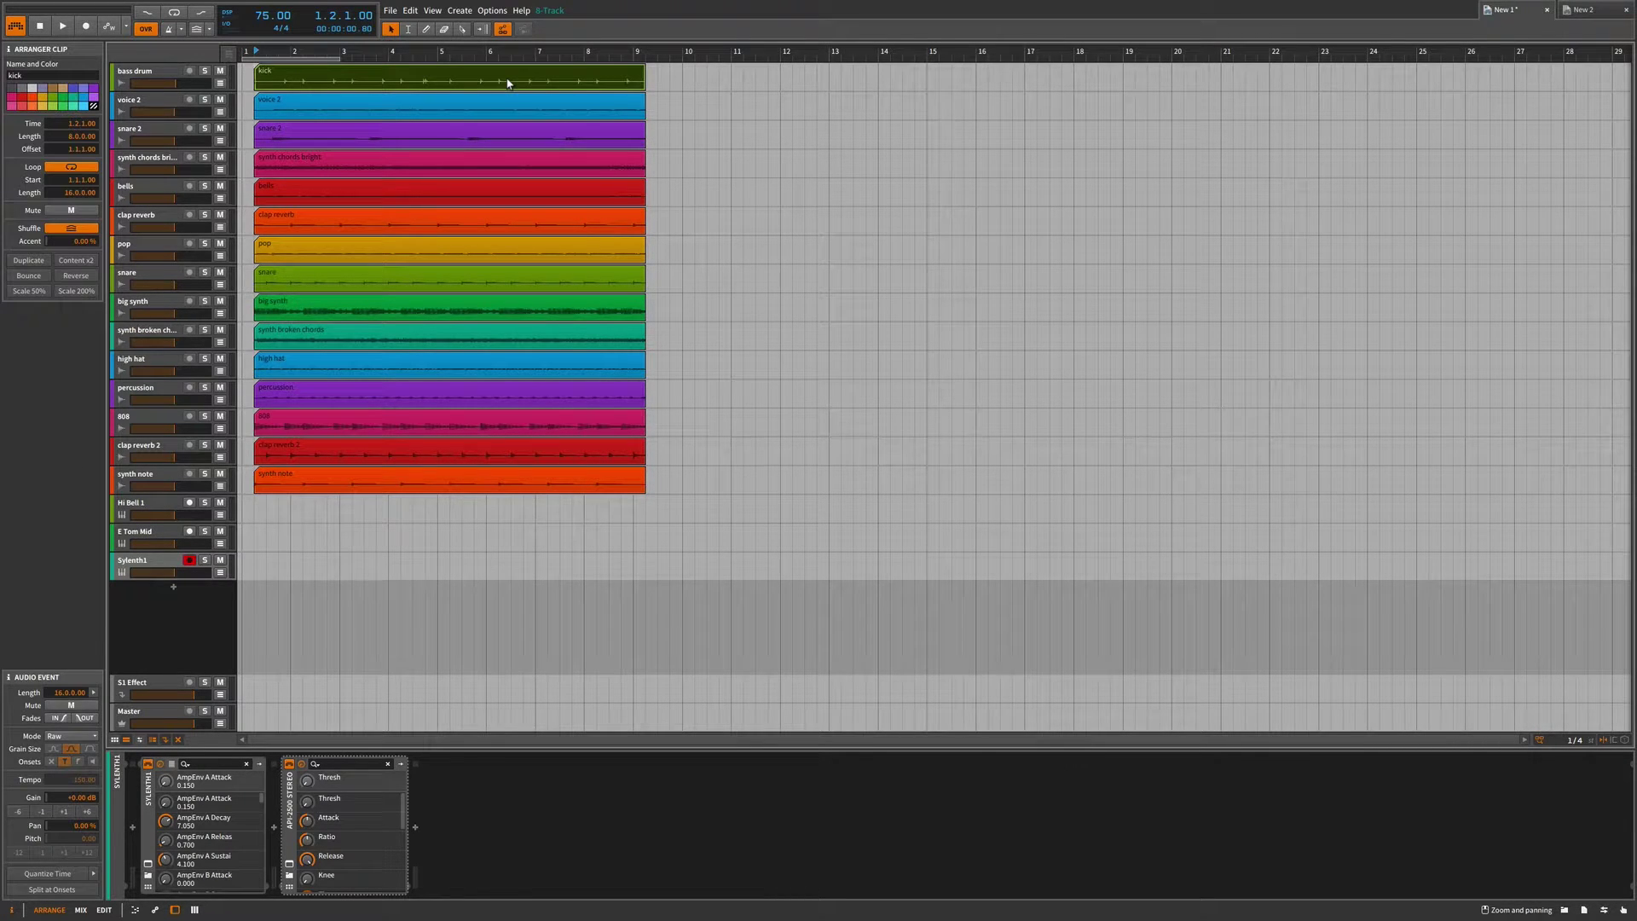
{"action": "left_click", "coordinate": [1597, 13]}
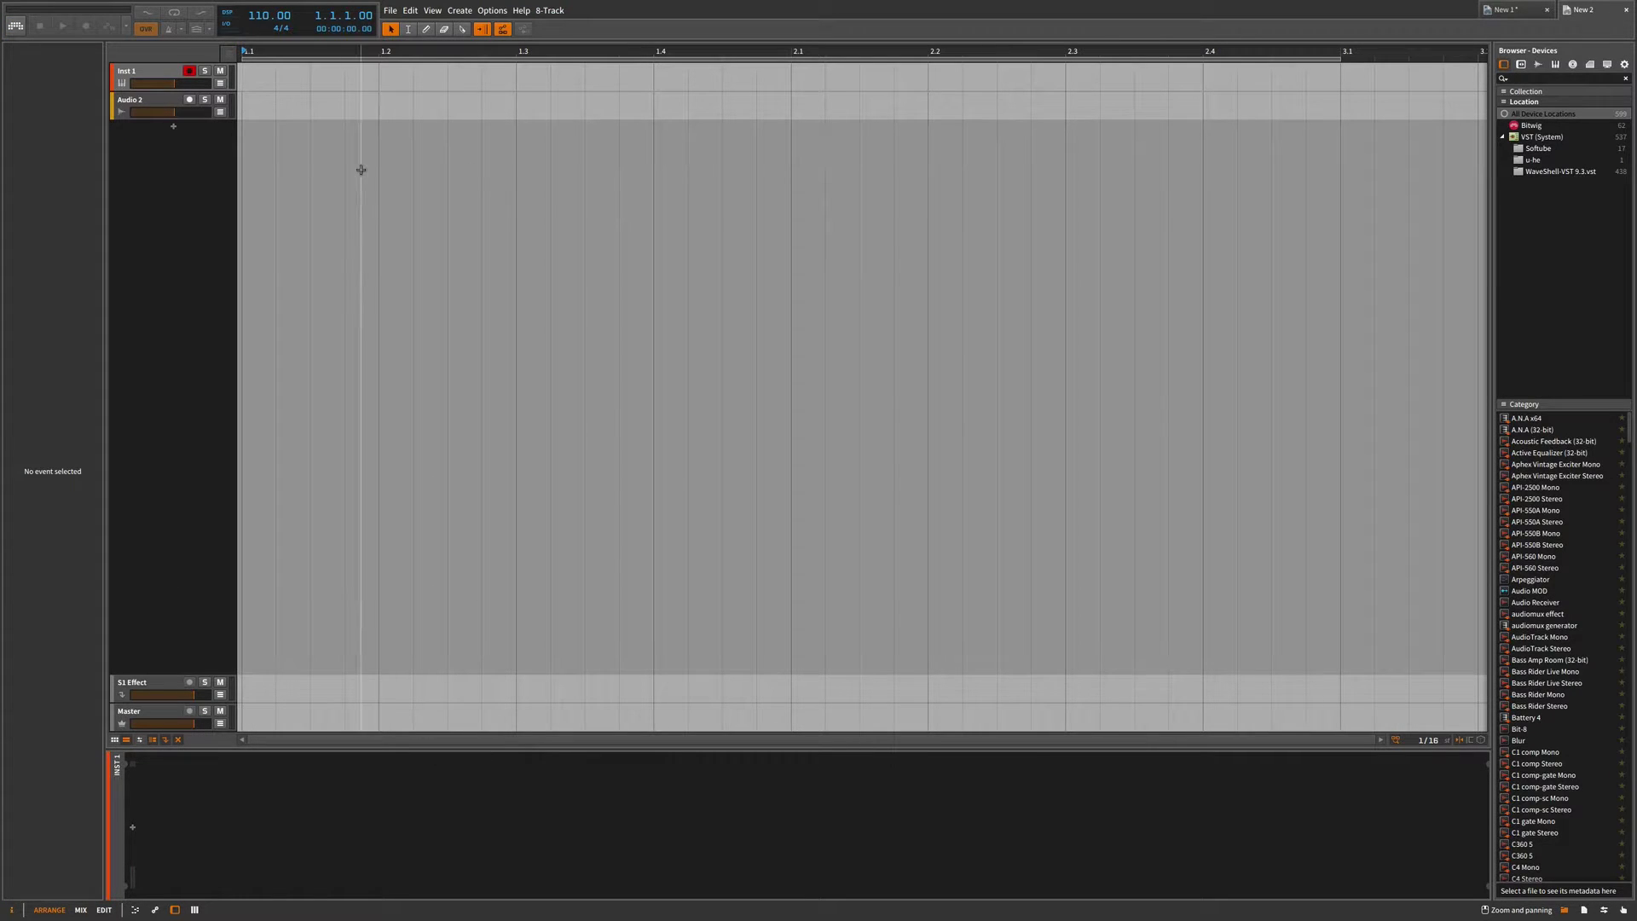
{"action": "left_click", "coordinate": [147, 99]}
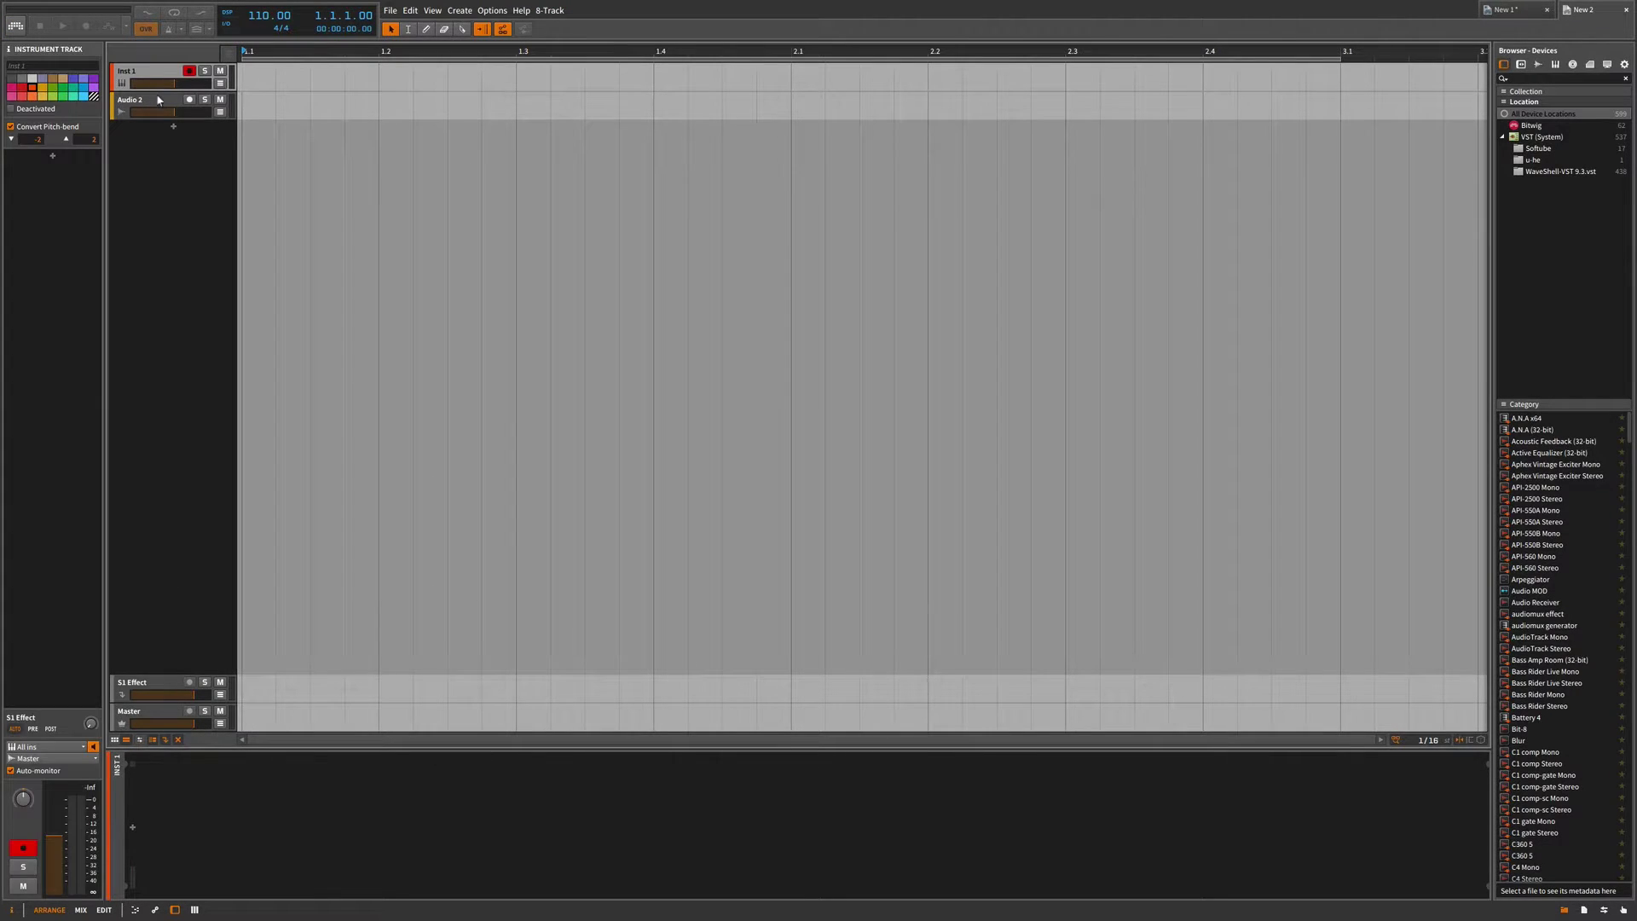
{"action": "key", "text": "ctrl+v"}
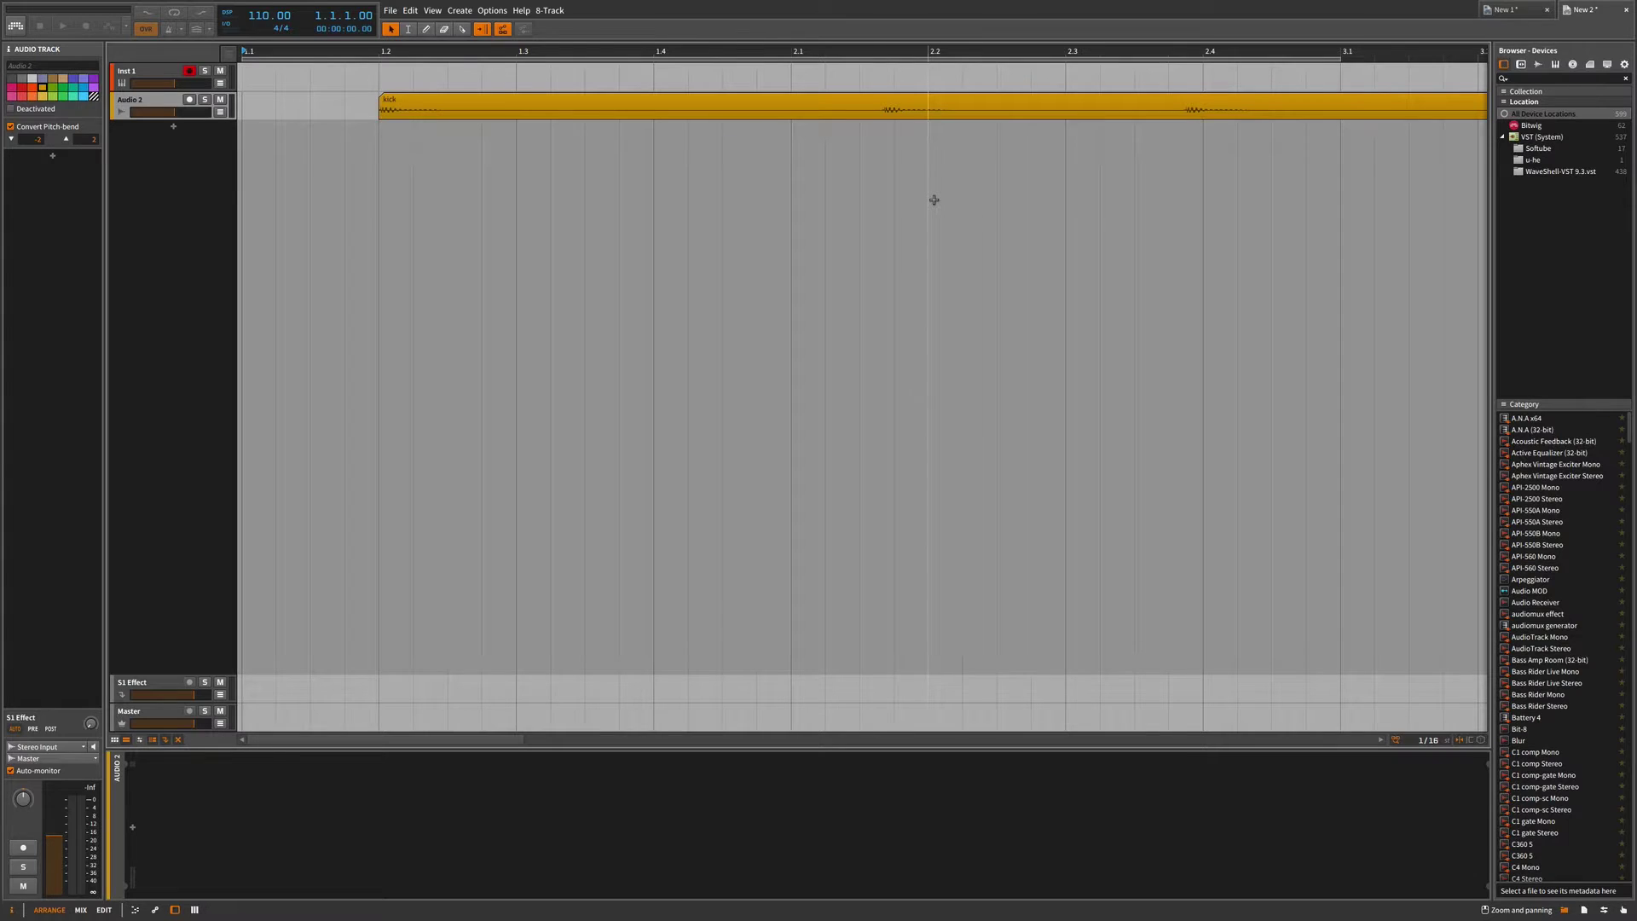
- Return to the New 1 project and repeatedly start and stop playback to examine the transport and master level meter
{"action": "left_click", "coordinate": [1525, 10]}
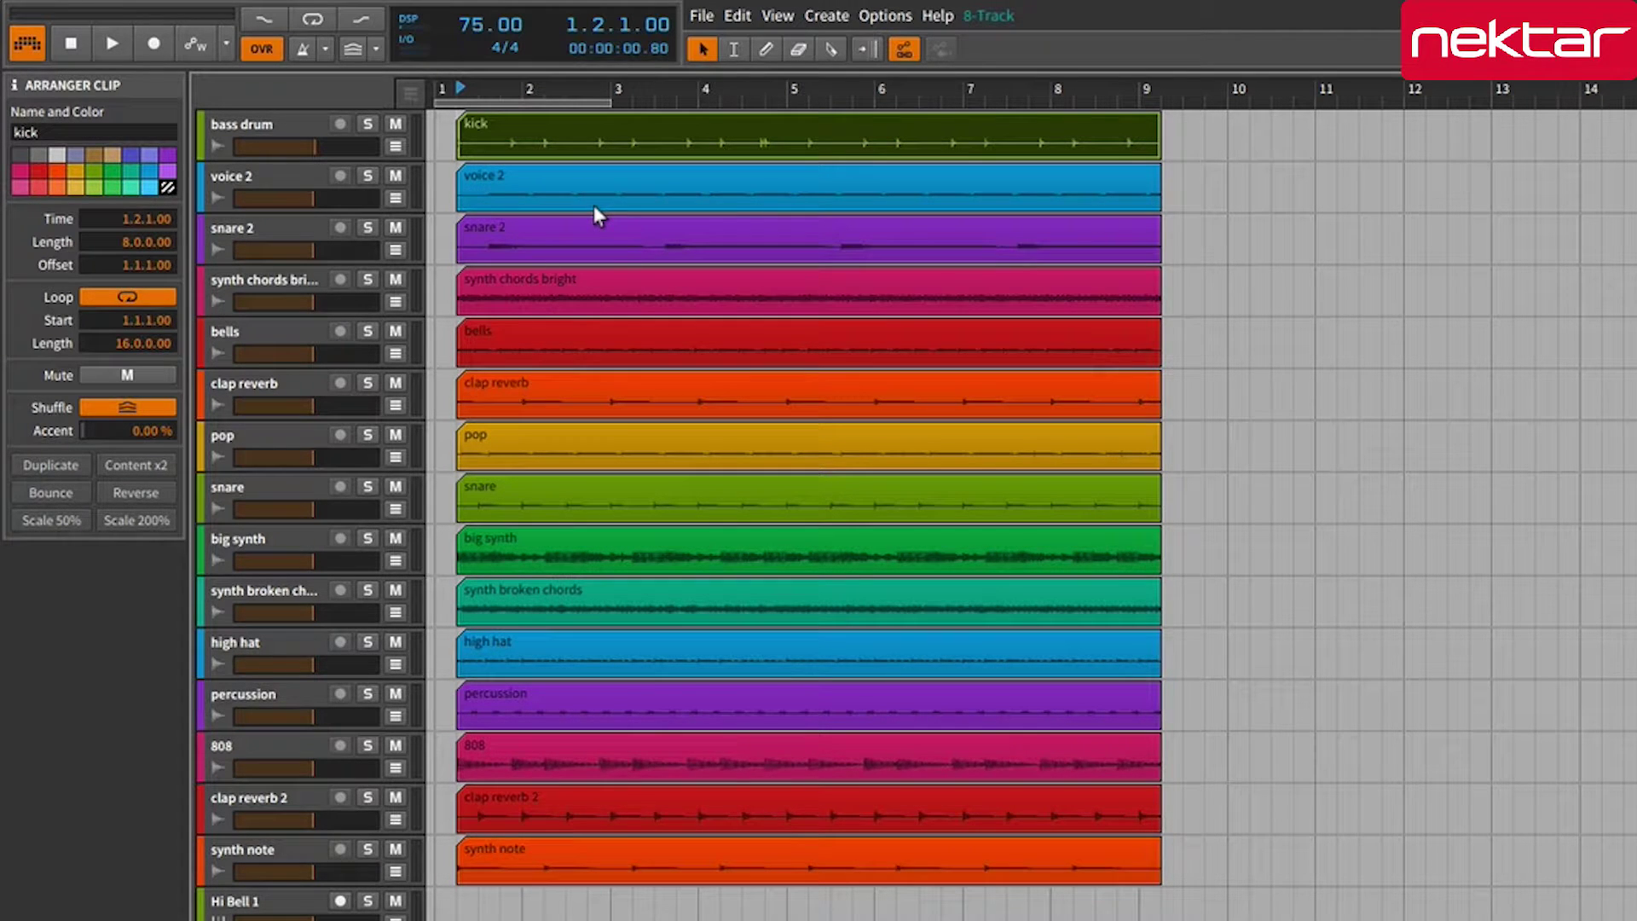
{"action": "key", "text": "space"}
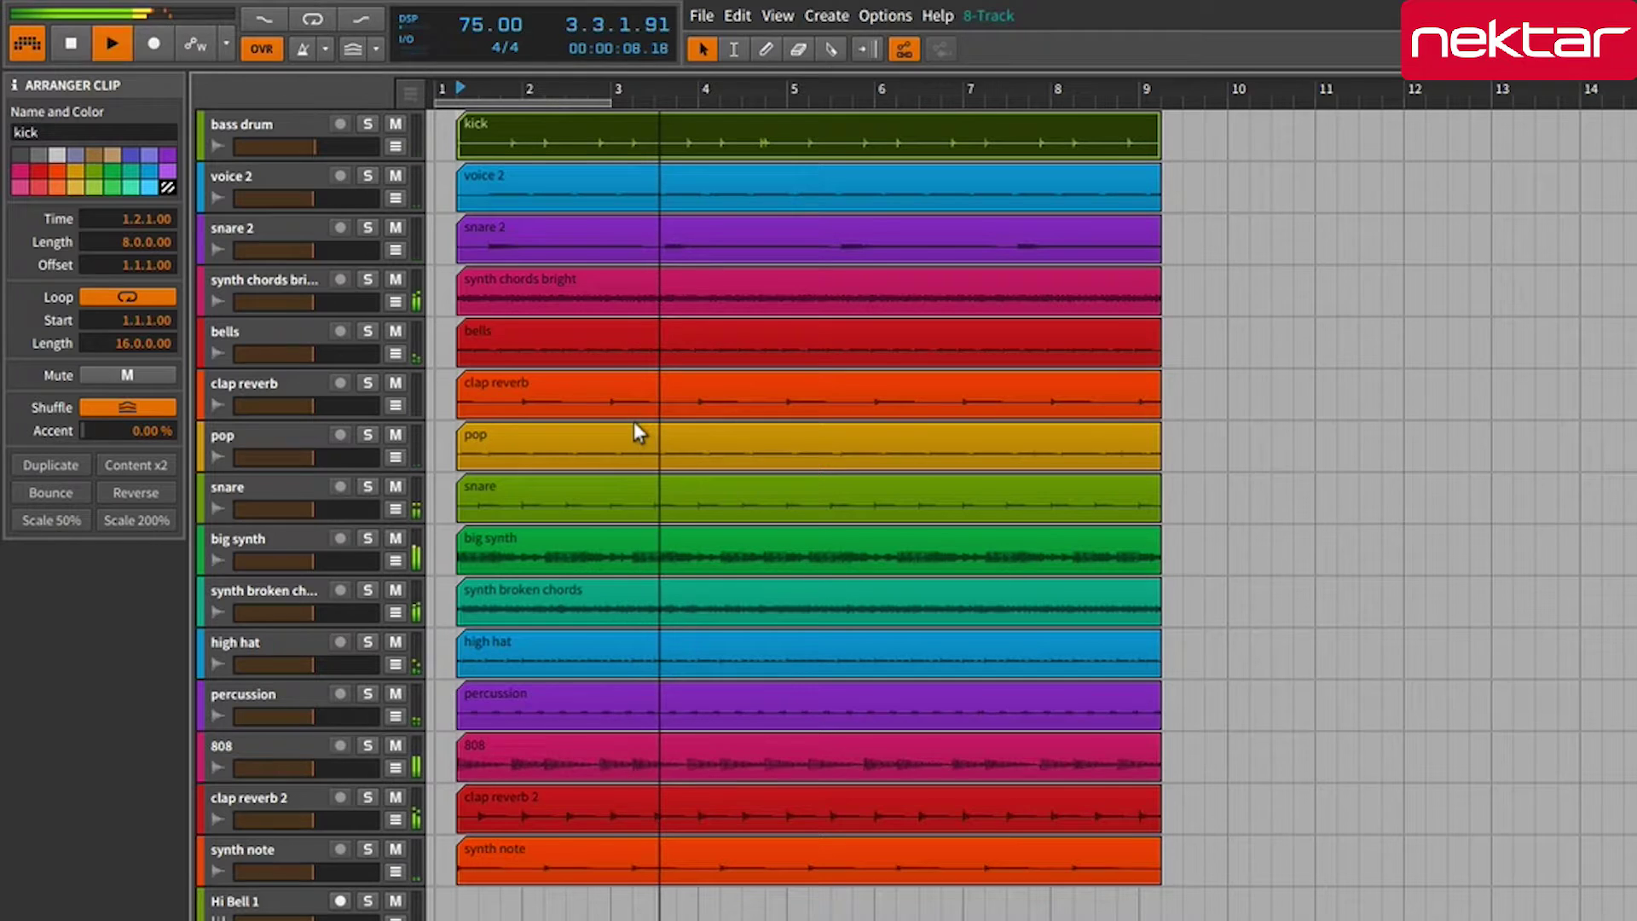
{"action": "key", "text": "space"}
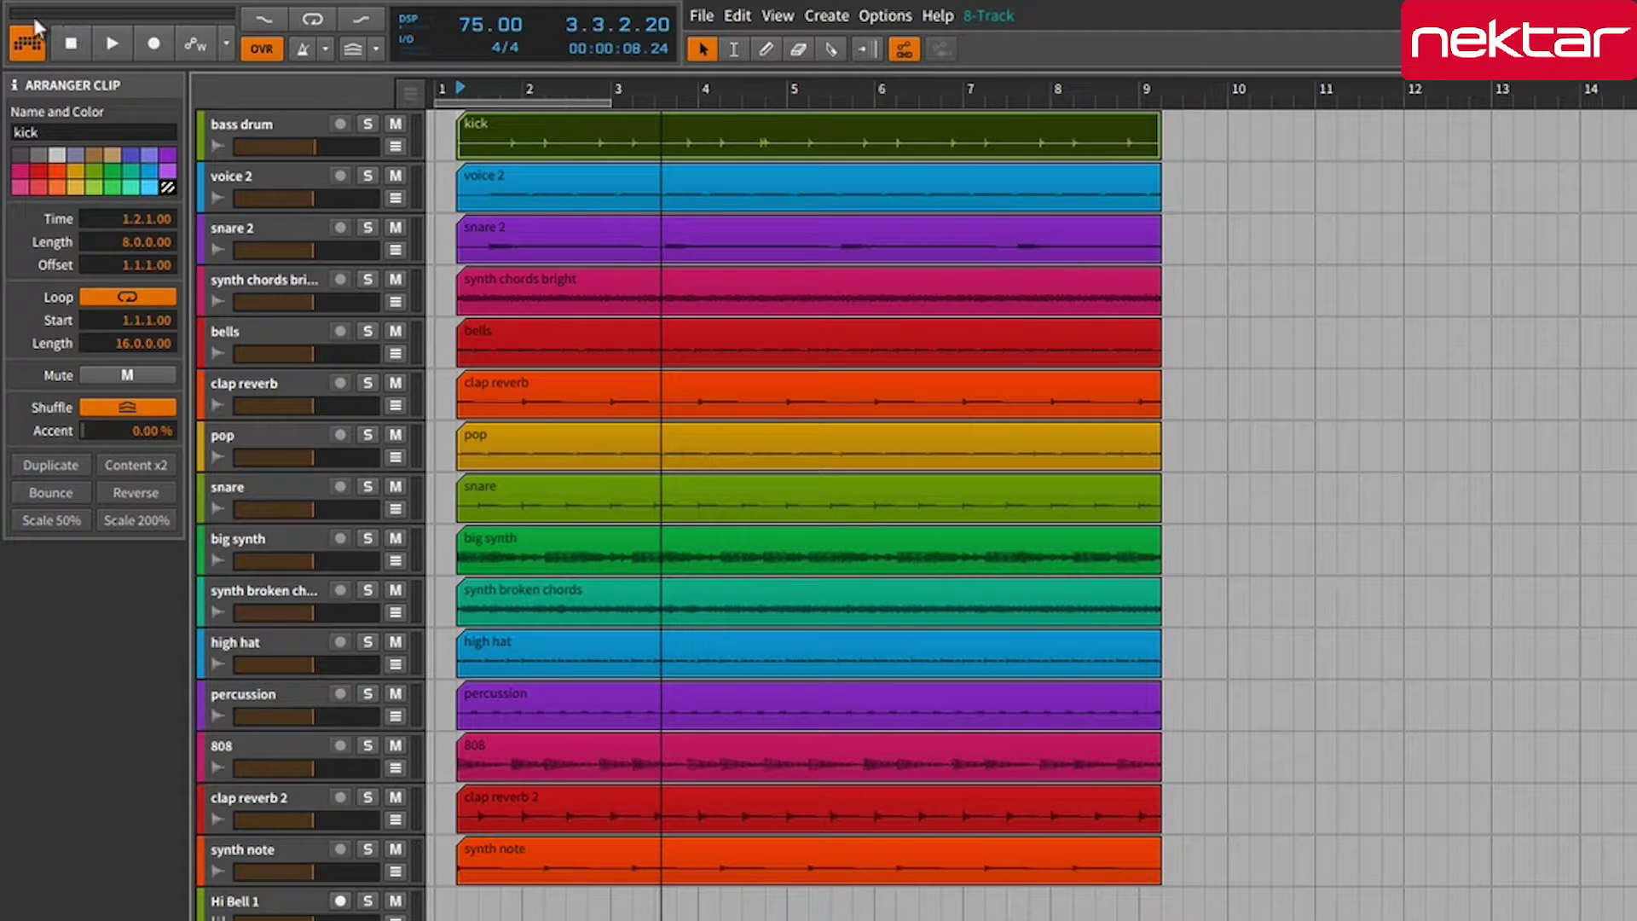
{"action": "key", "text": "space"}
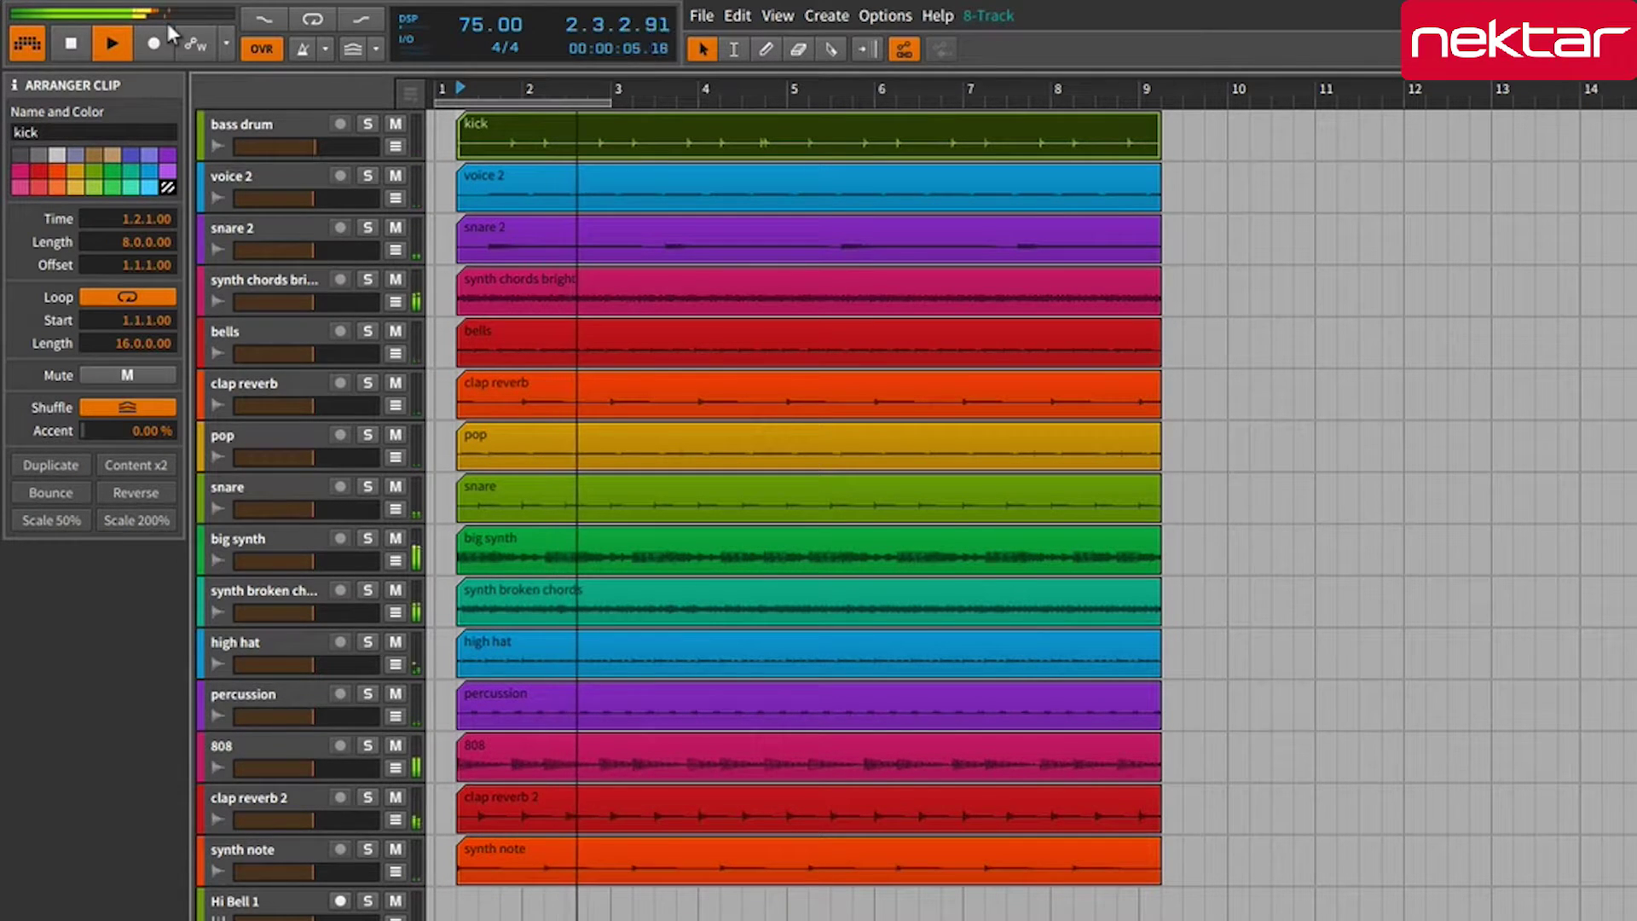
{"action": "key", "text": "space"}
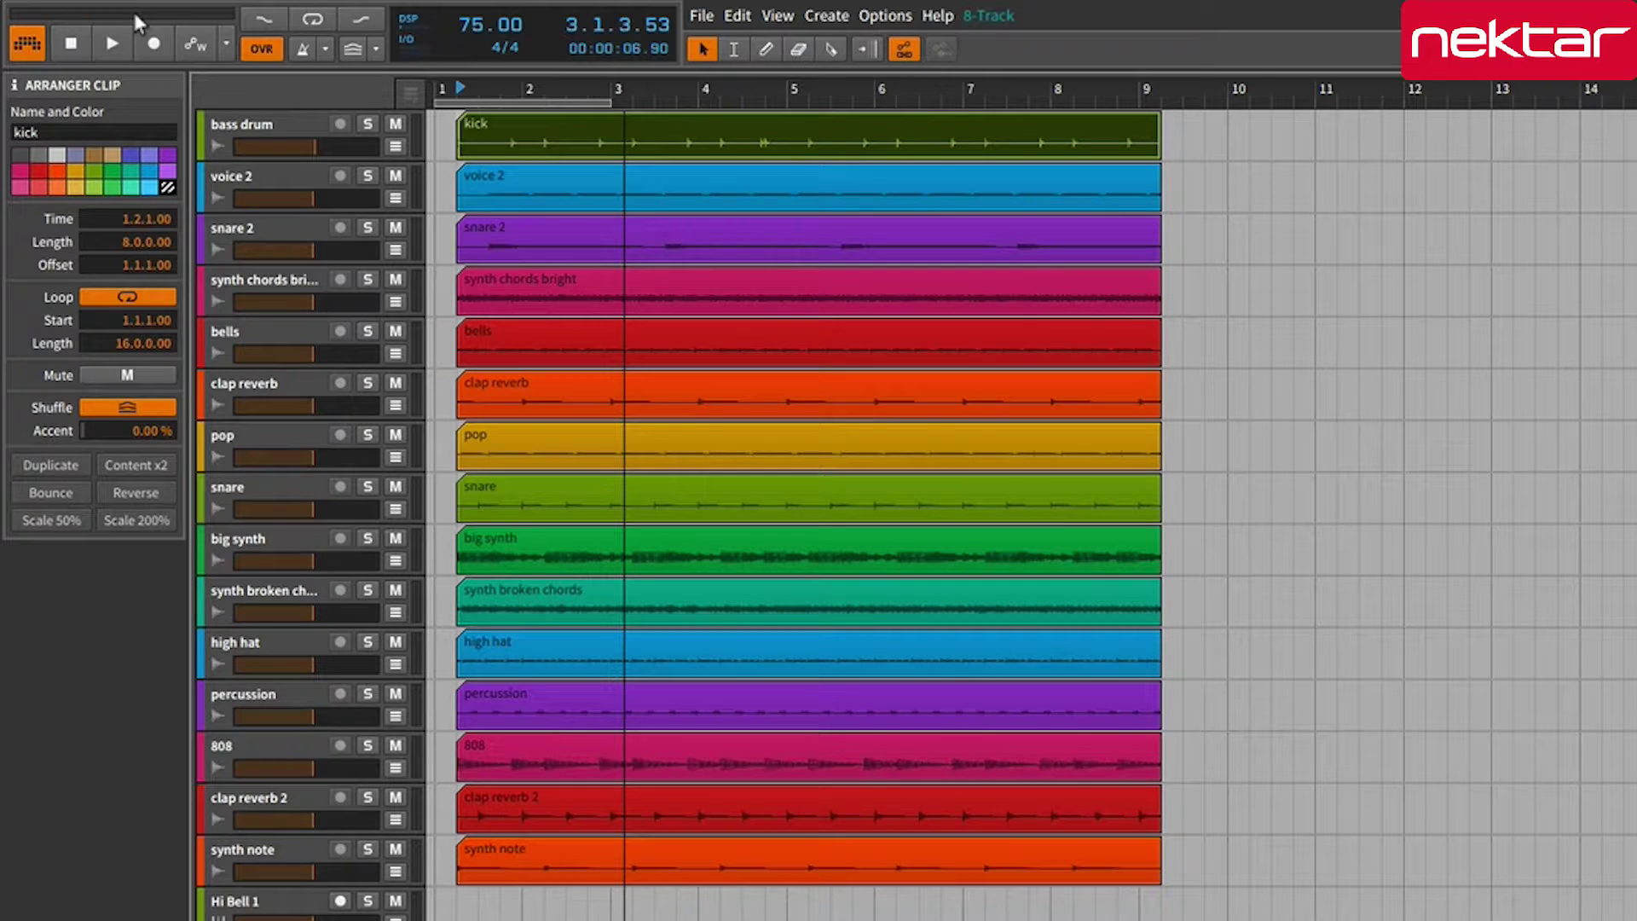
{"action": "key", "text": "space"}
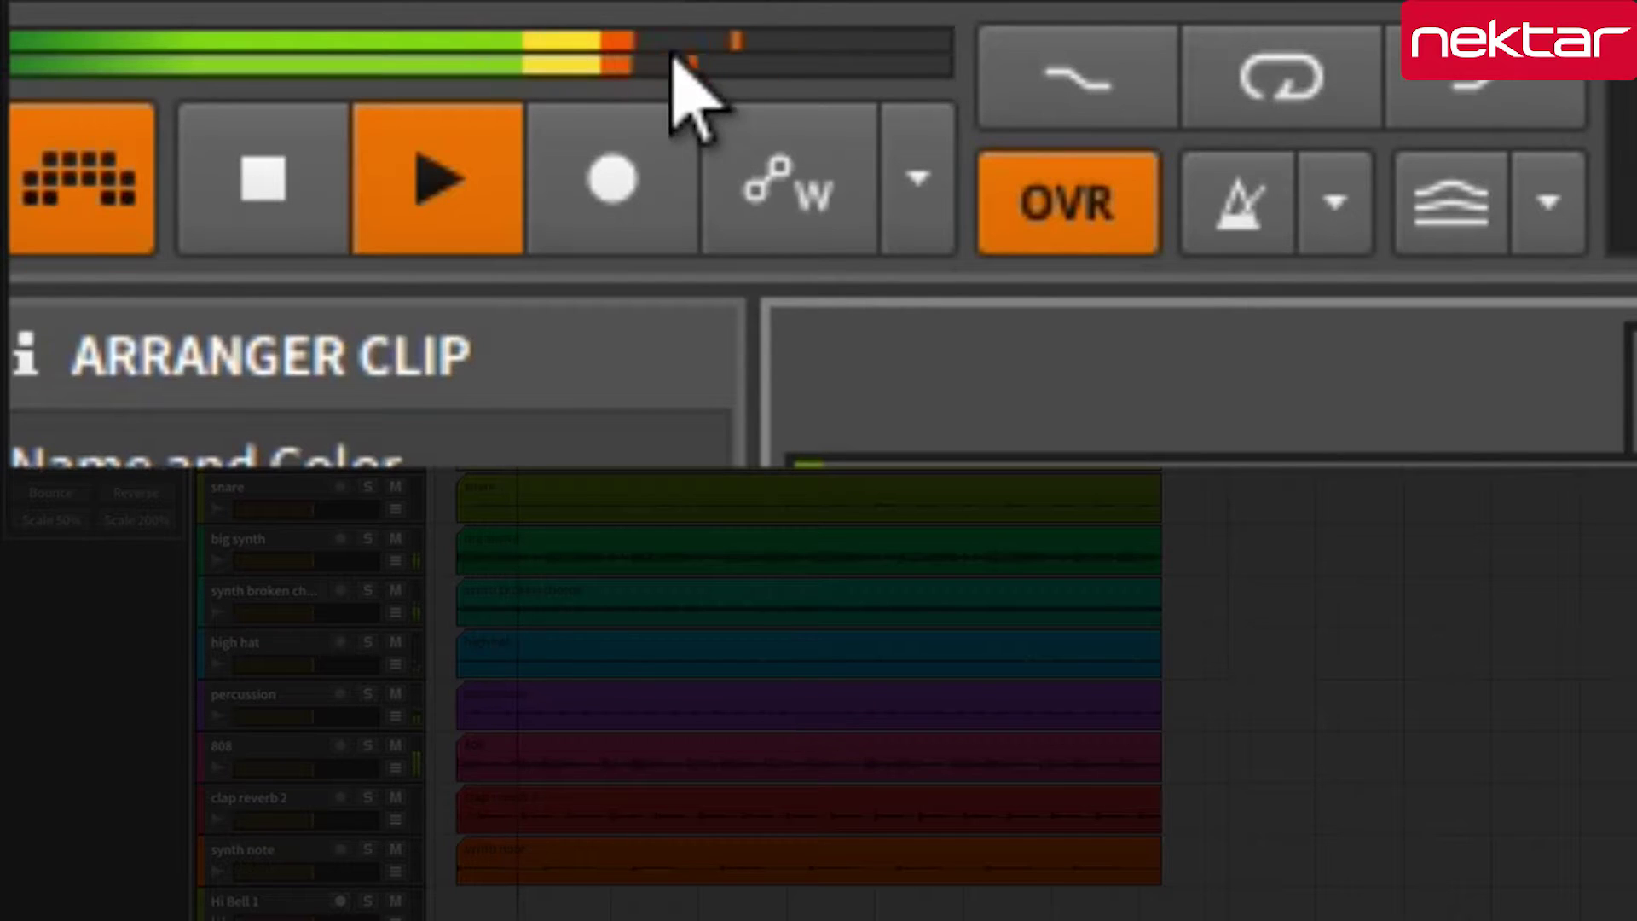
{"action": "key", "text": "space"}
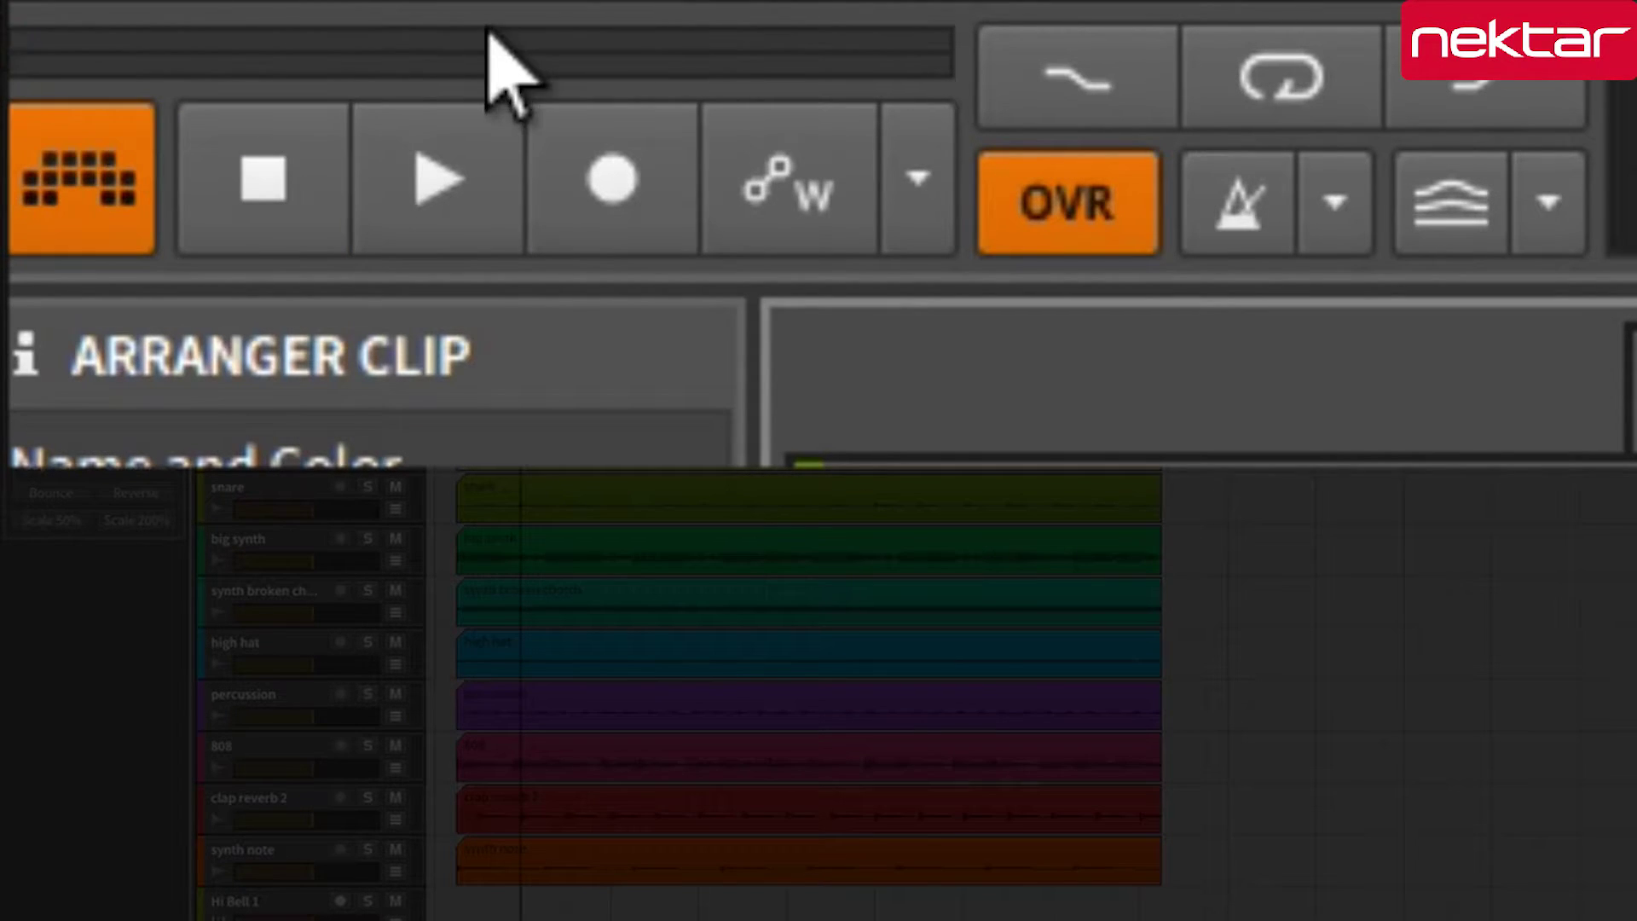
{"action": "key", "text": "space"}
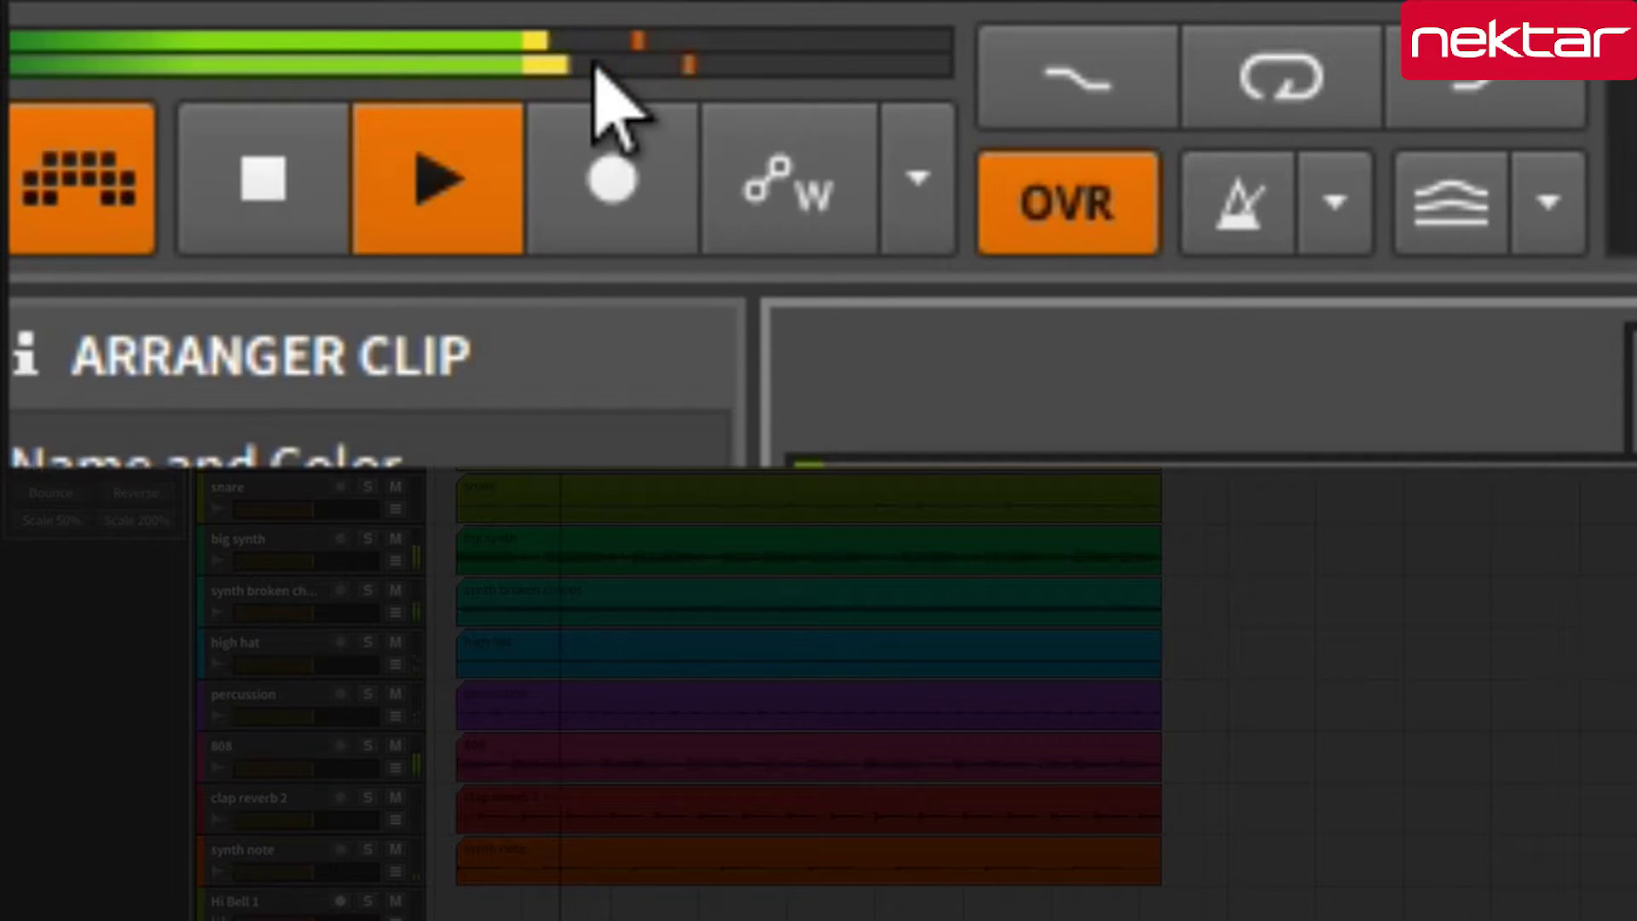
{"action": "key", "text": "space"}
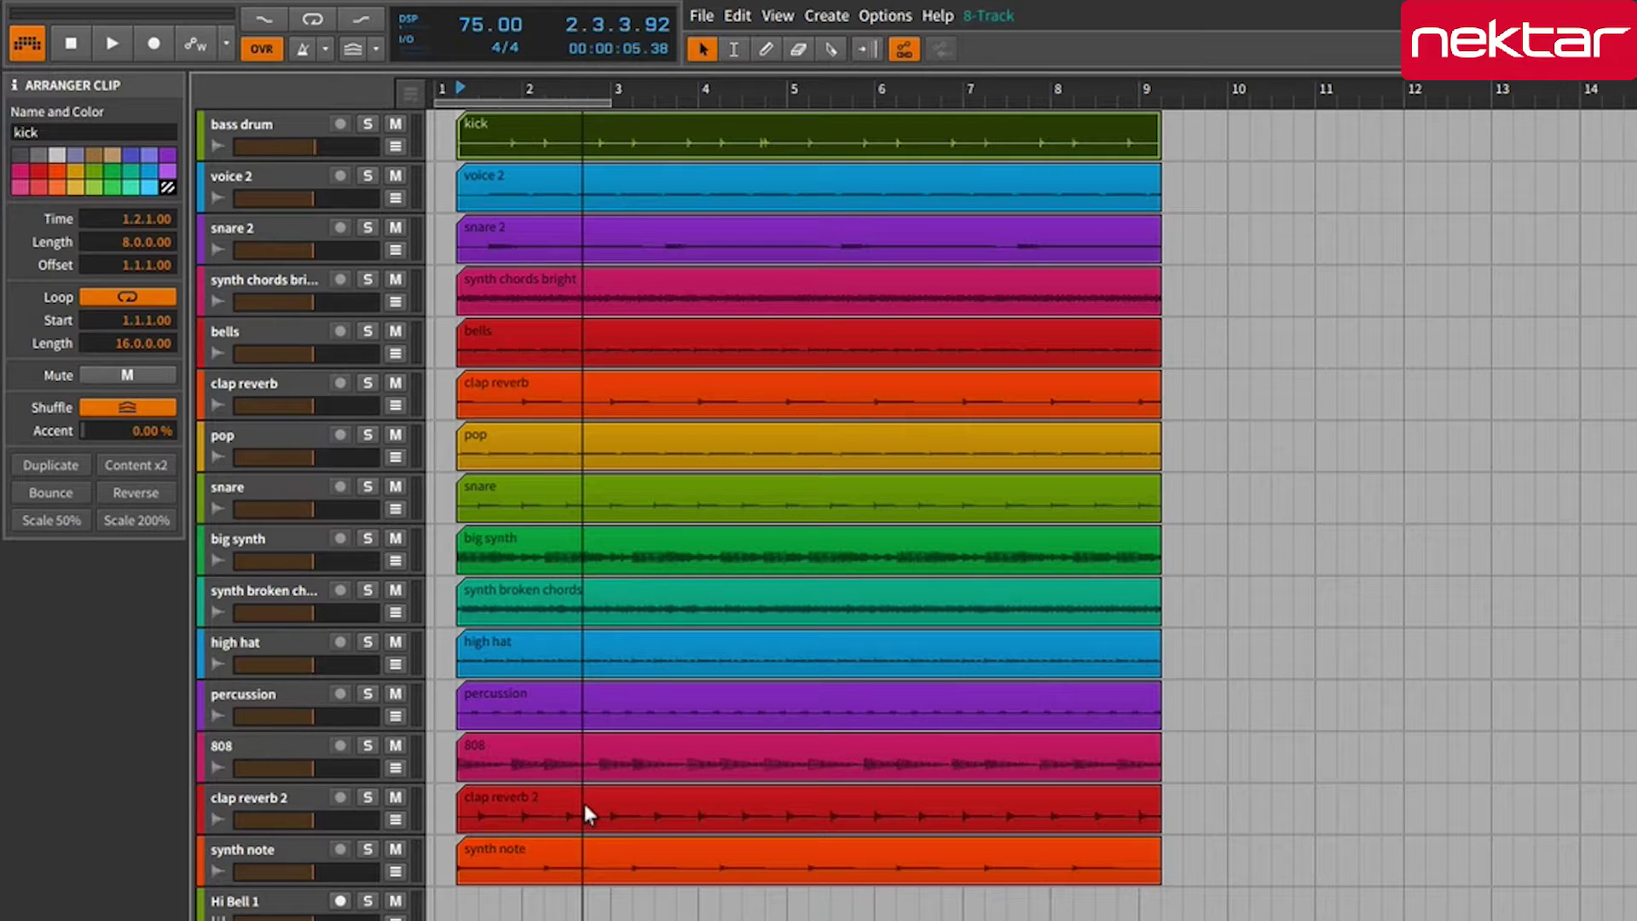
{"action": "key", "text": "space"}
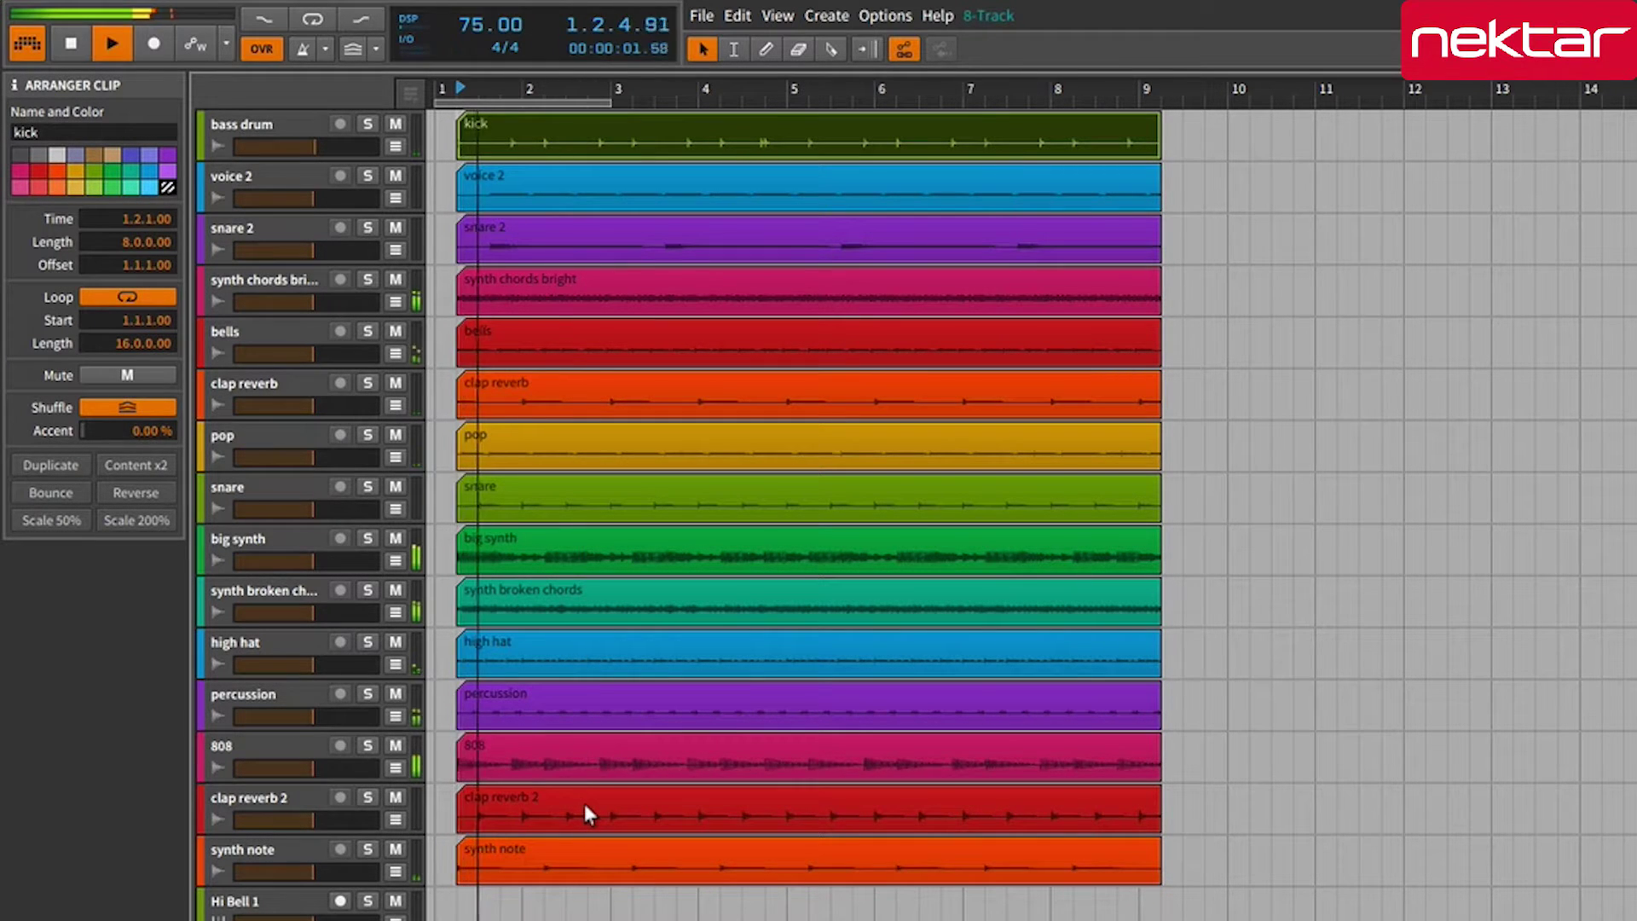
{"action": "key", "text": "space"}
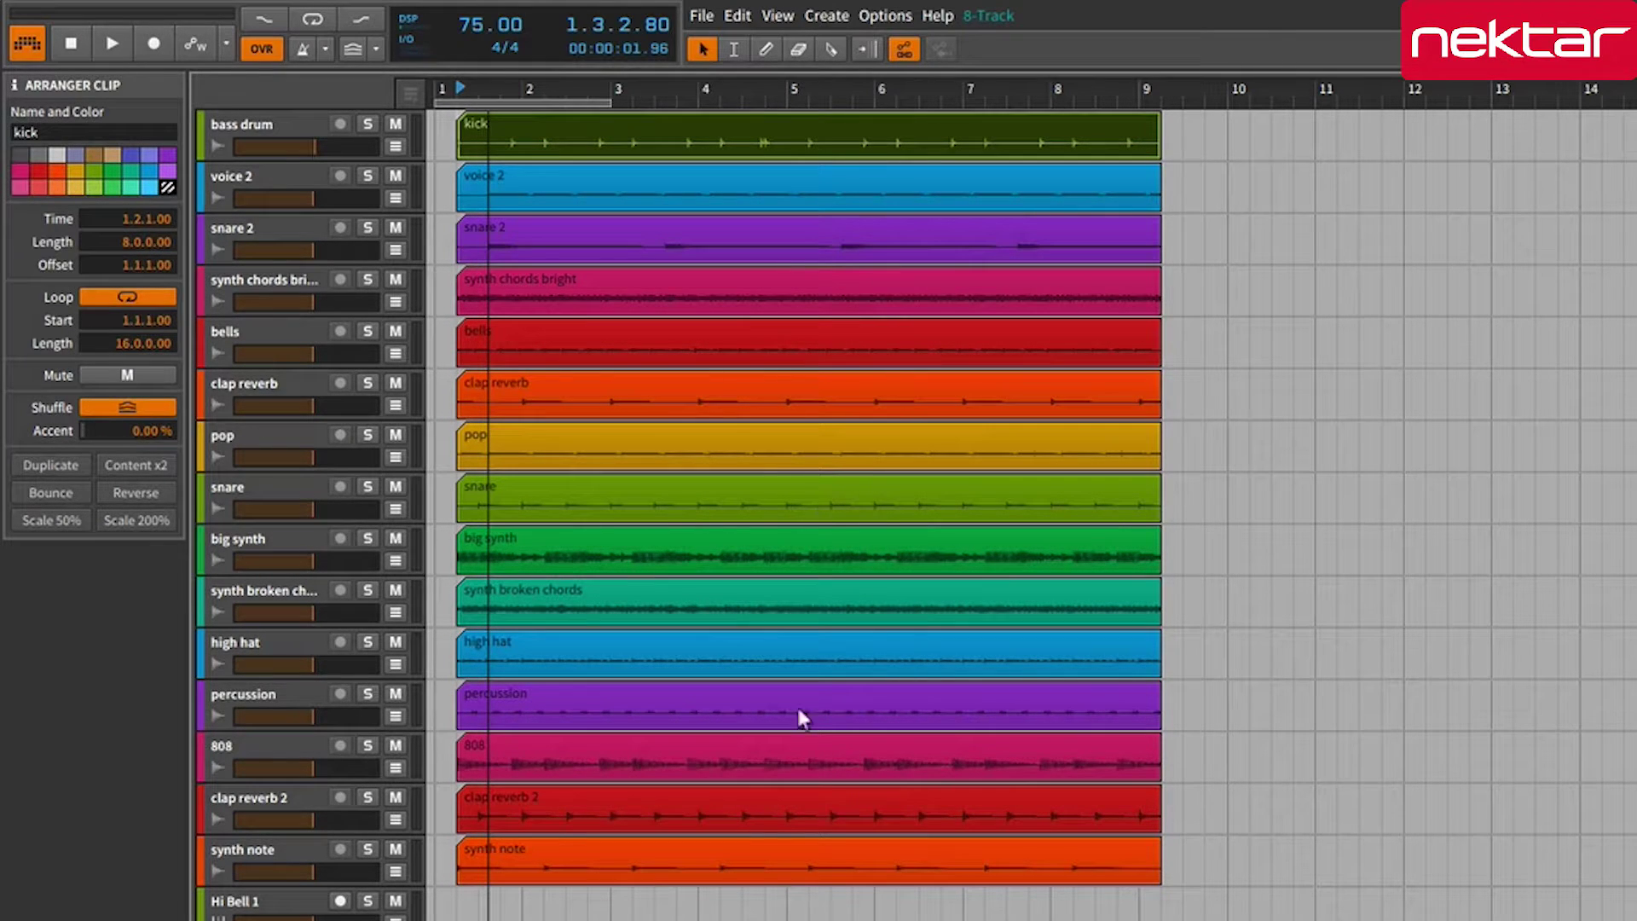
- Play the arrangement briefly from 5.1.1 and again from 3.3.1
{"action": "left_click", "coordinate": [792, 912]}
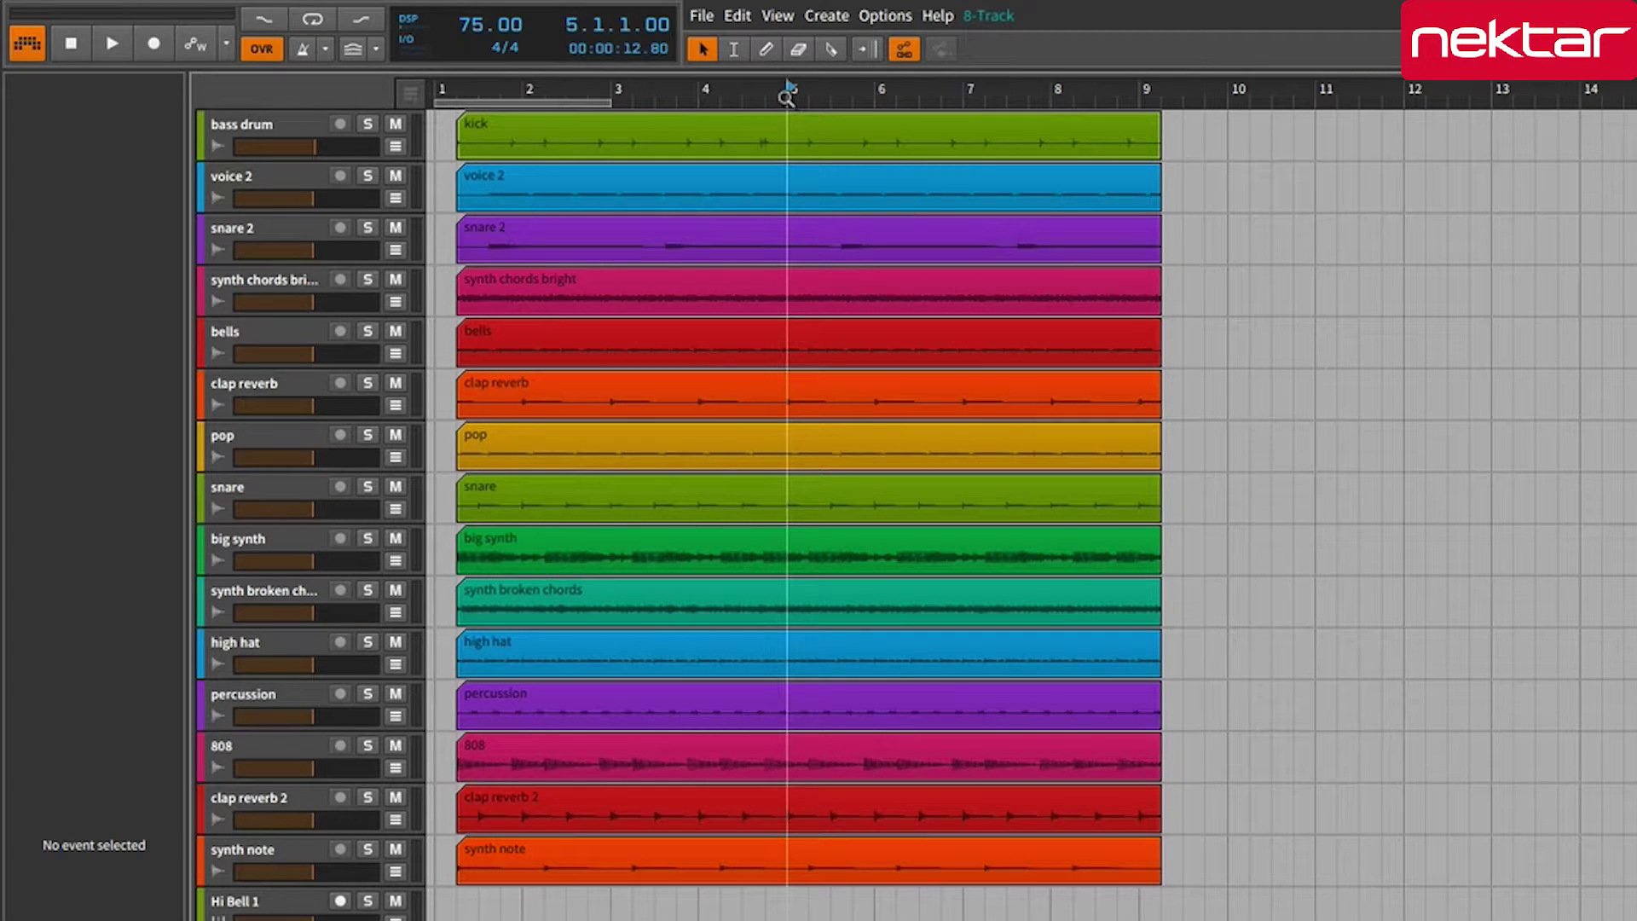
{"action": "key", "text": "space"}
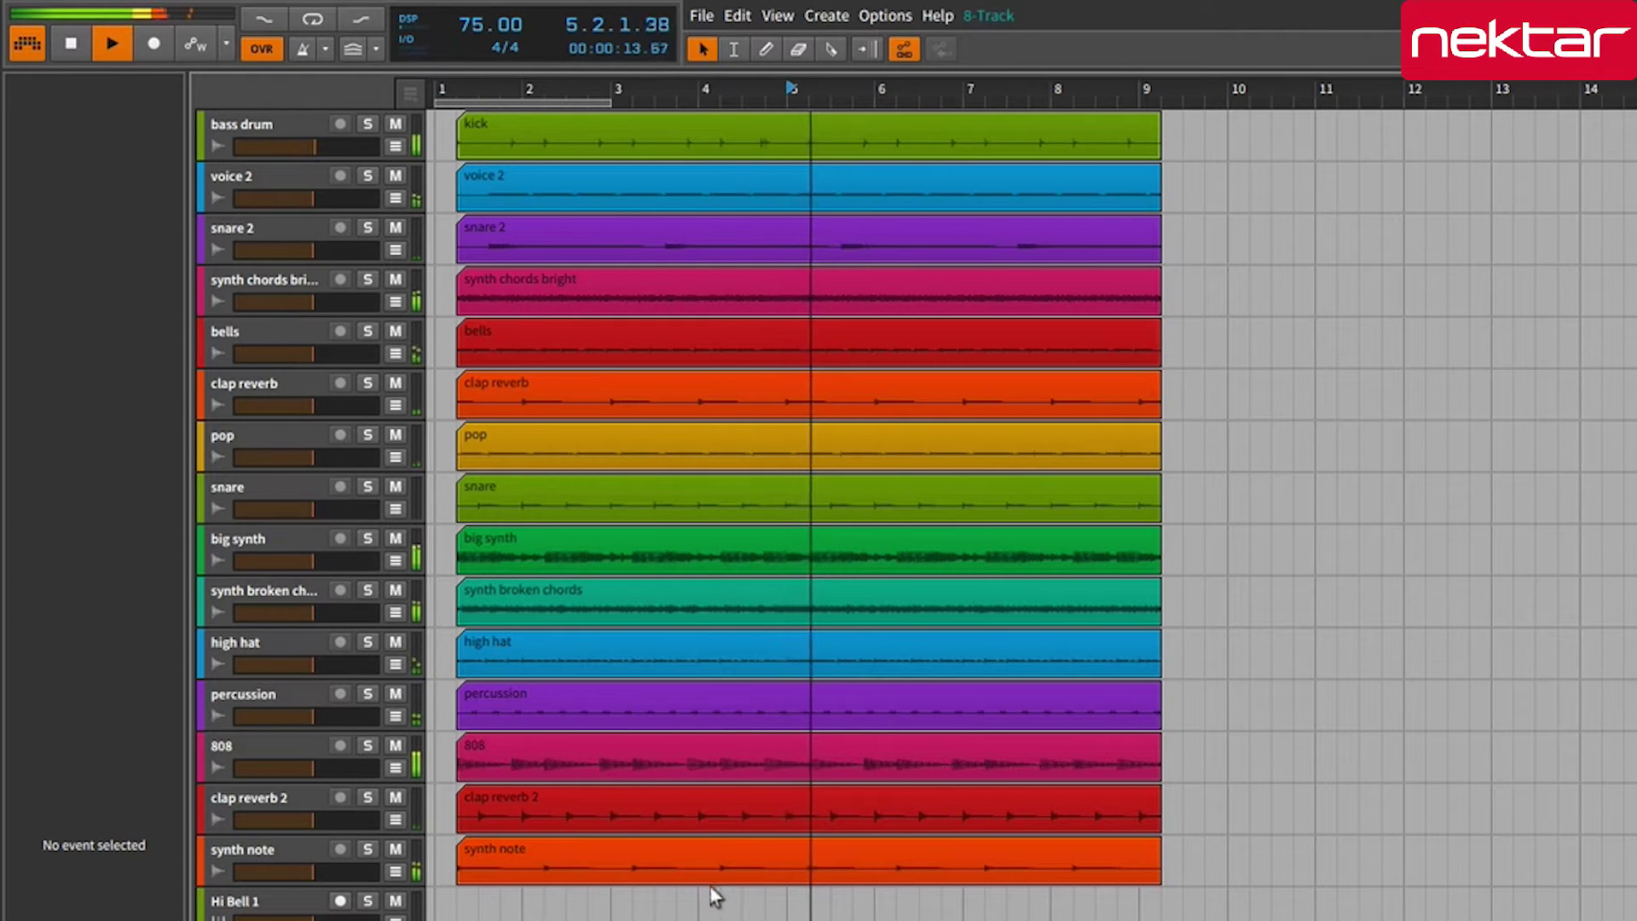
{"action": "key", "text": "space"}
{"action": "left_click", "coordinate": [659, 917]}
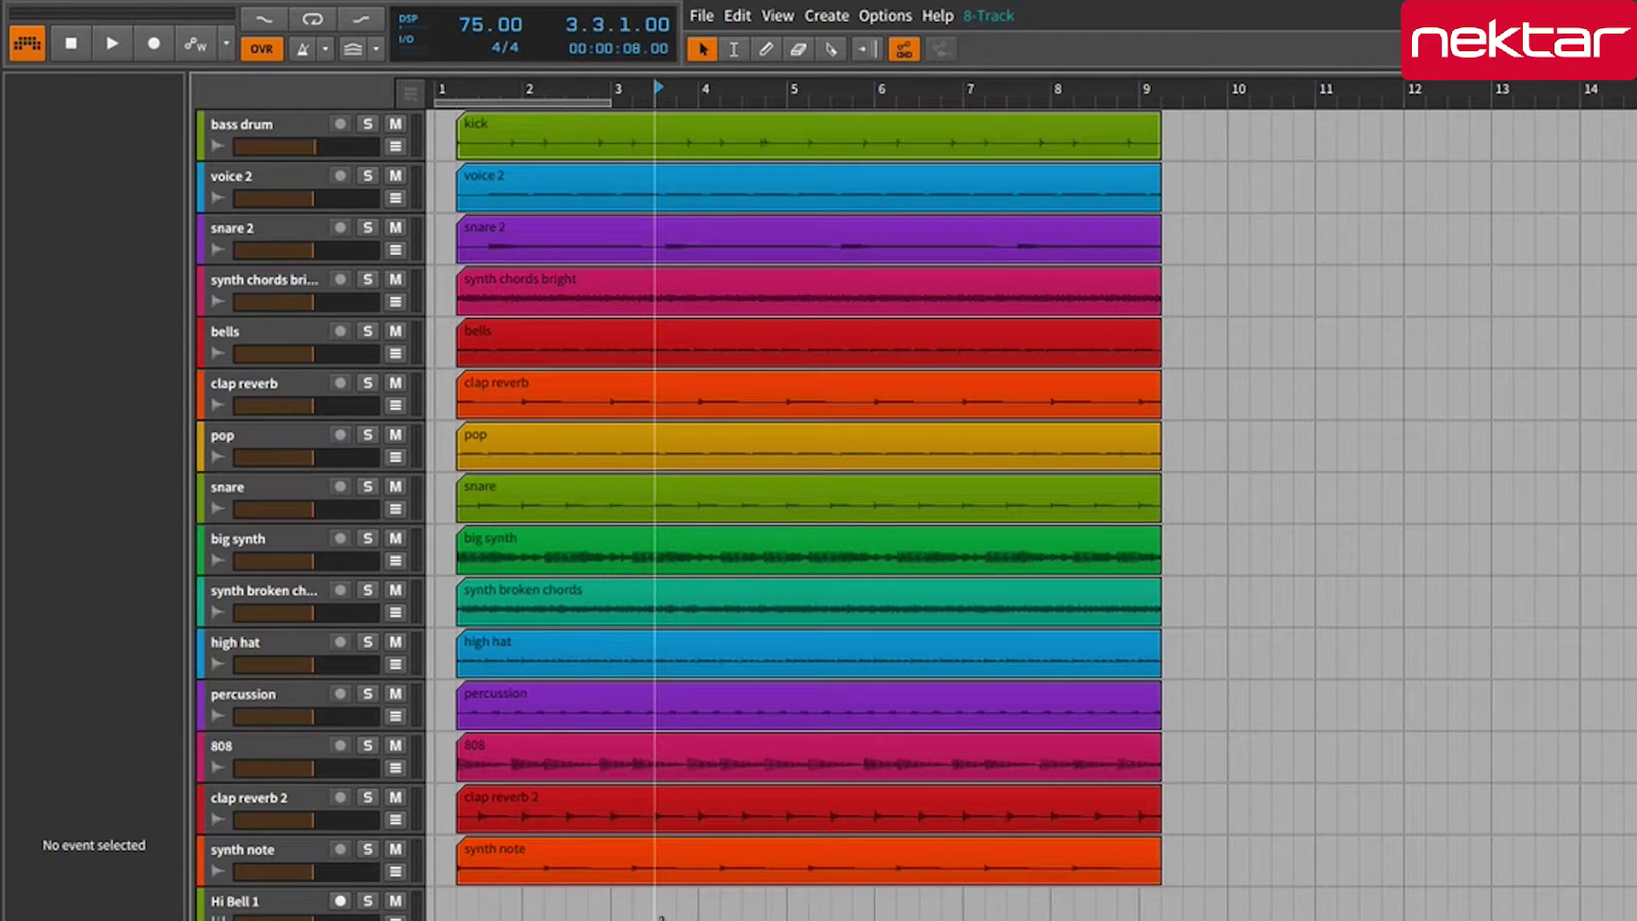
{"action": "key", "text": "space"}
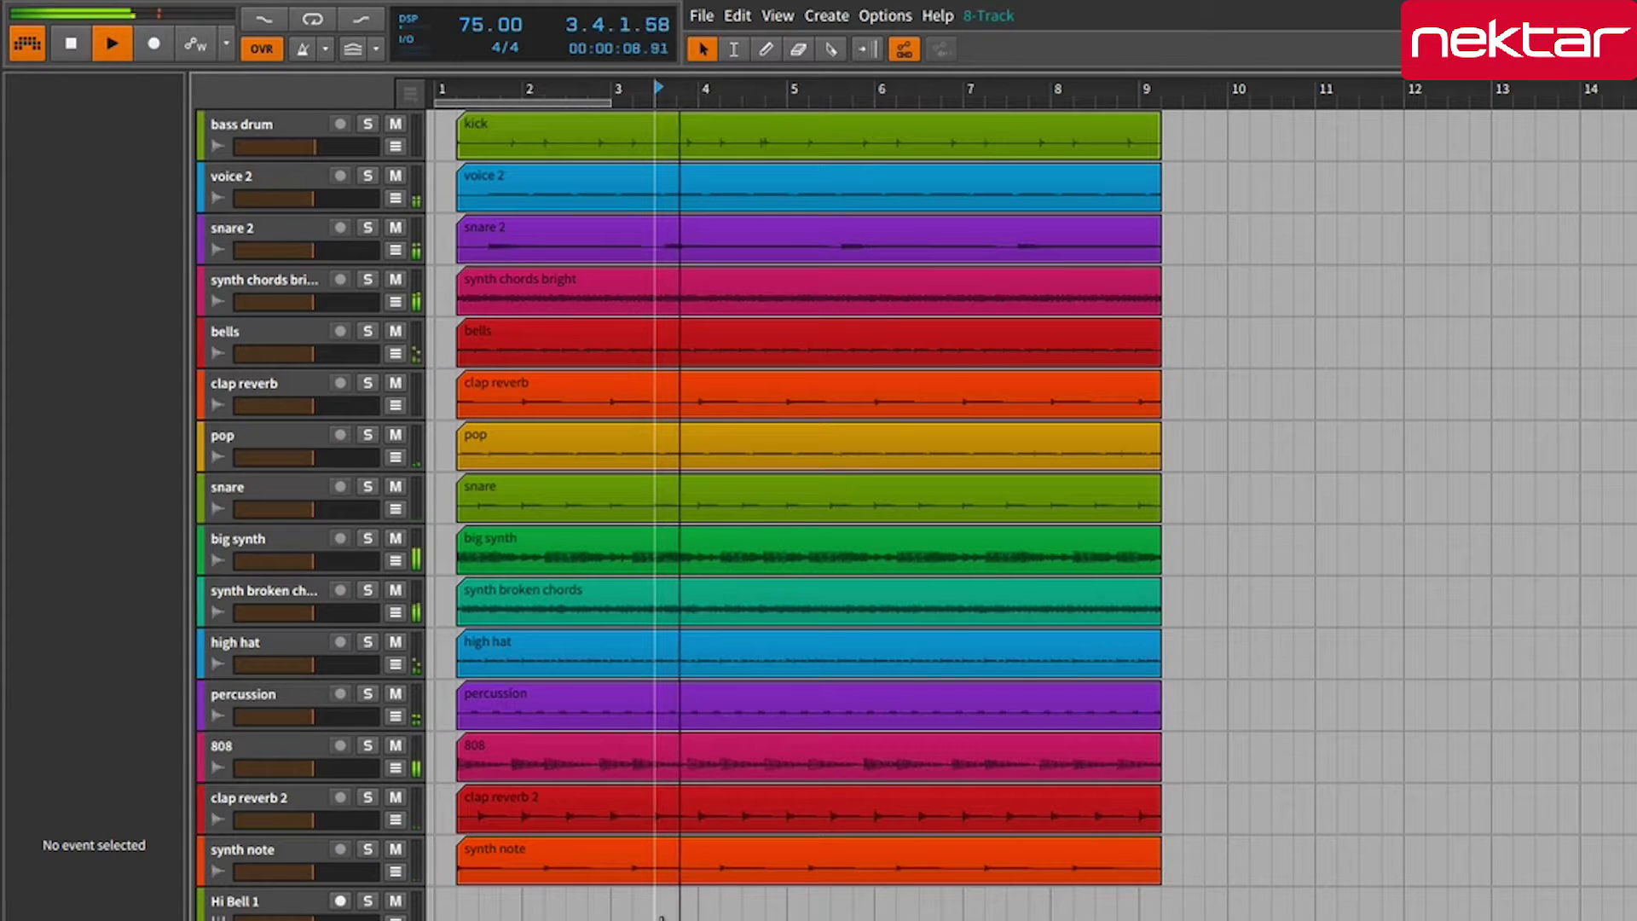
{"action": "key", "text": "space"}
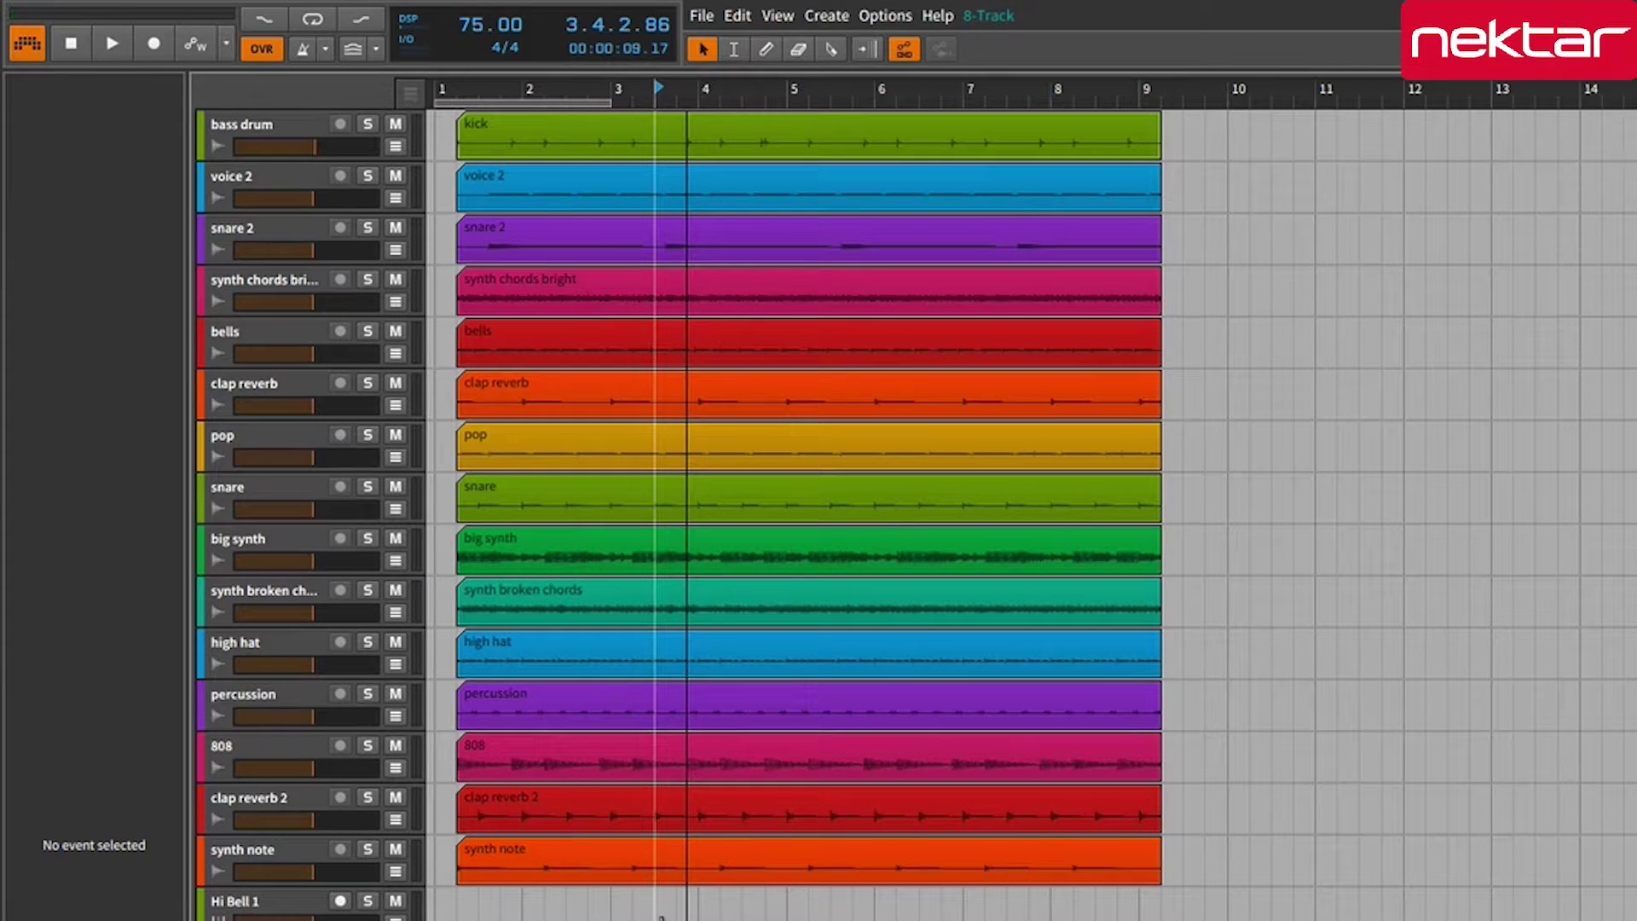
- Set the play start position to 1.2.1 and audition the arrangement from there
{"action": "left_click", "coordinate": [459, 916]}
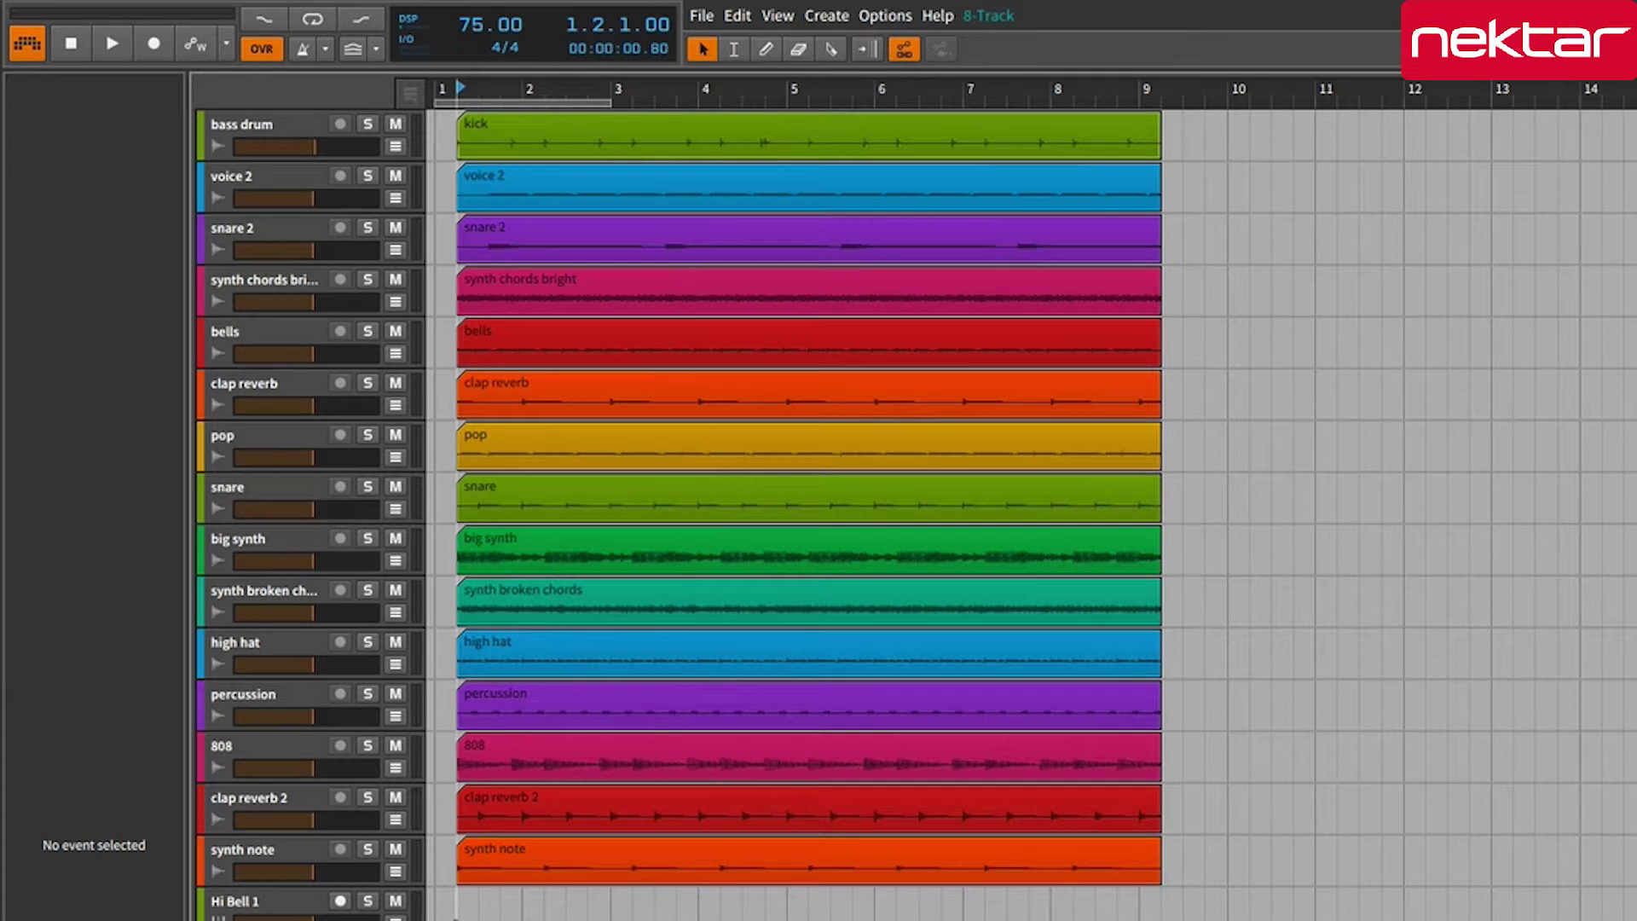
{"action": "key", "text": "space"}
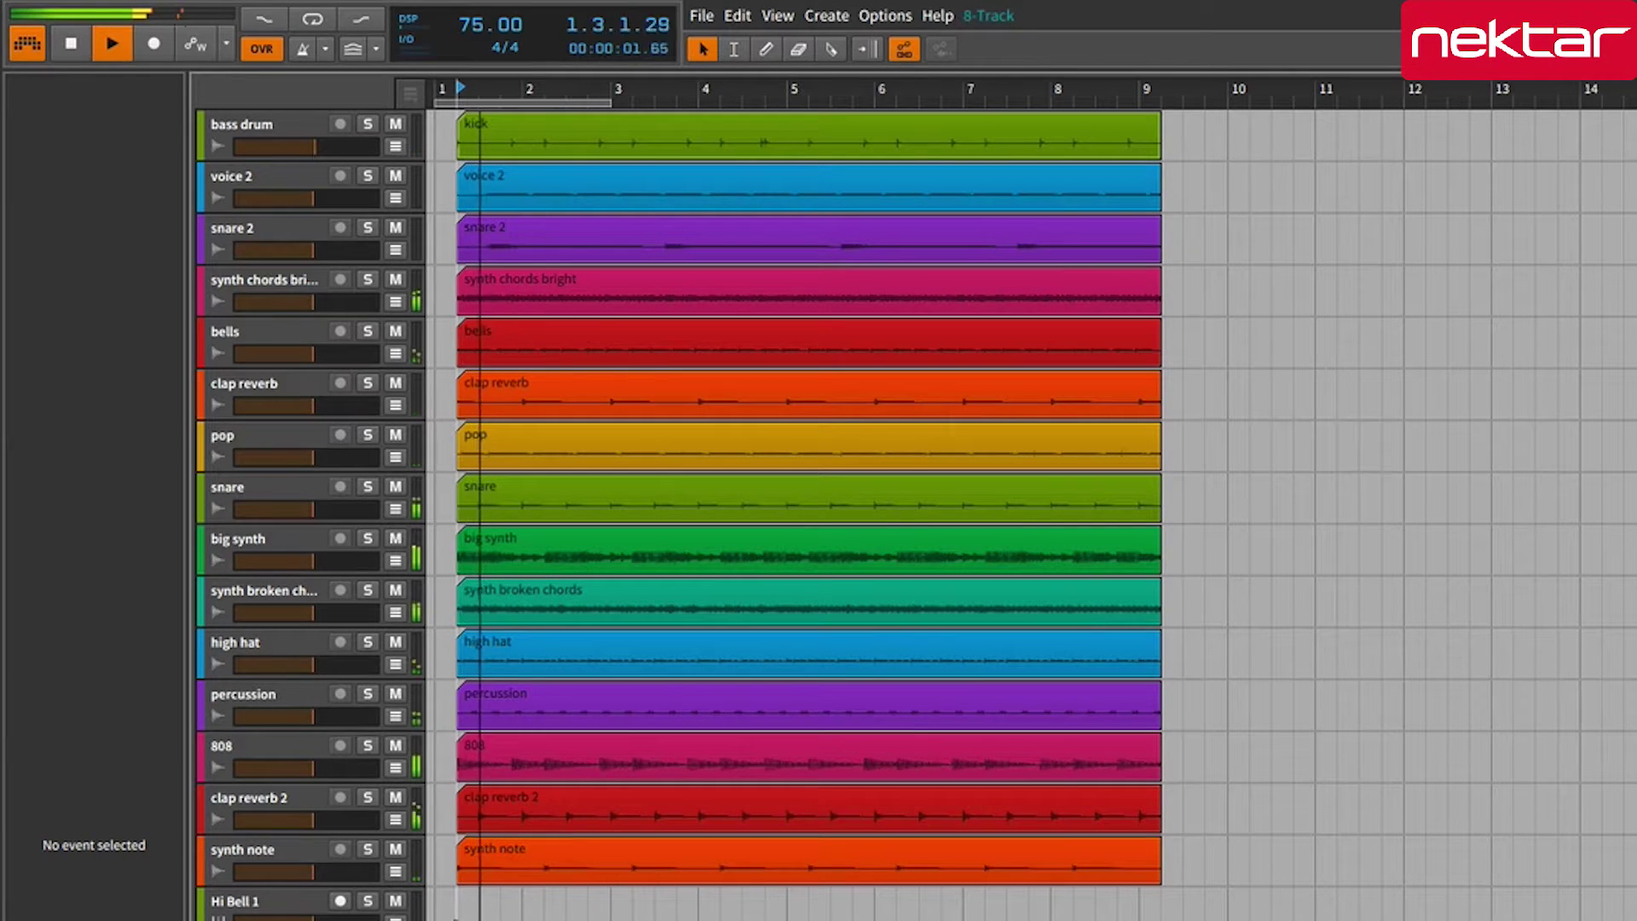
{"action": "key", "text": "space"}
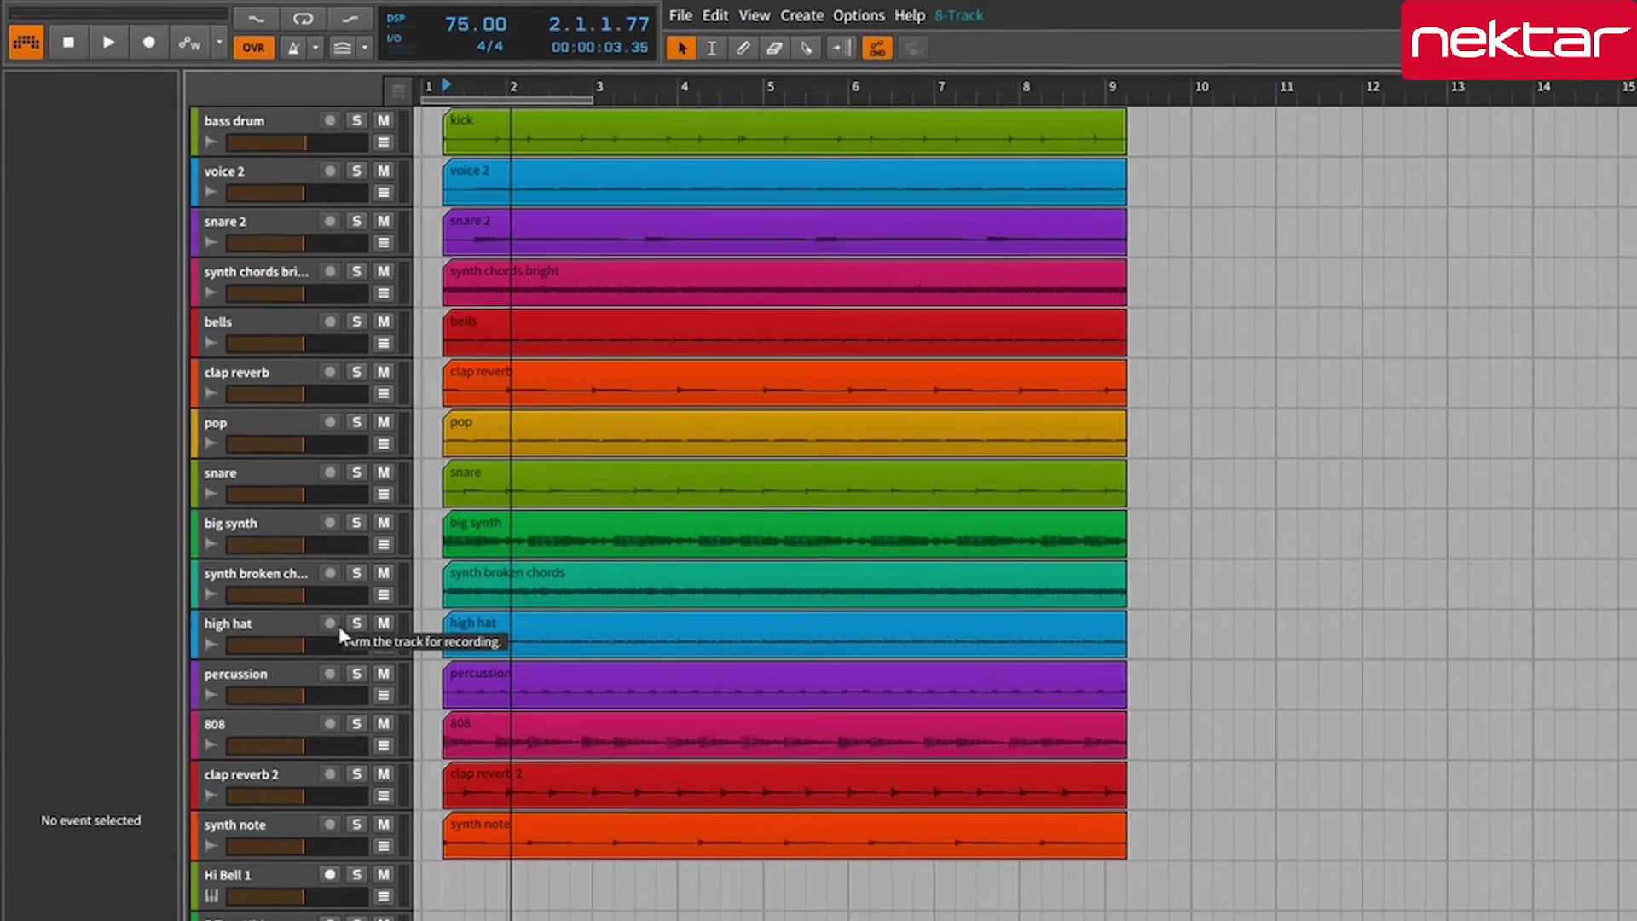
- Solo the Sylenth1 track and record a note clip about one and a half bars long on it from 1.2.1
{"action": "left_click", "coordinate": [295, 874]}
{"action": "left_click", "coordinate": [319, 877]}
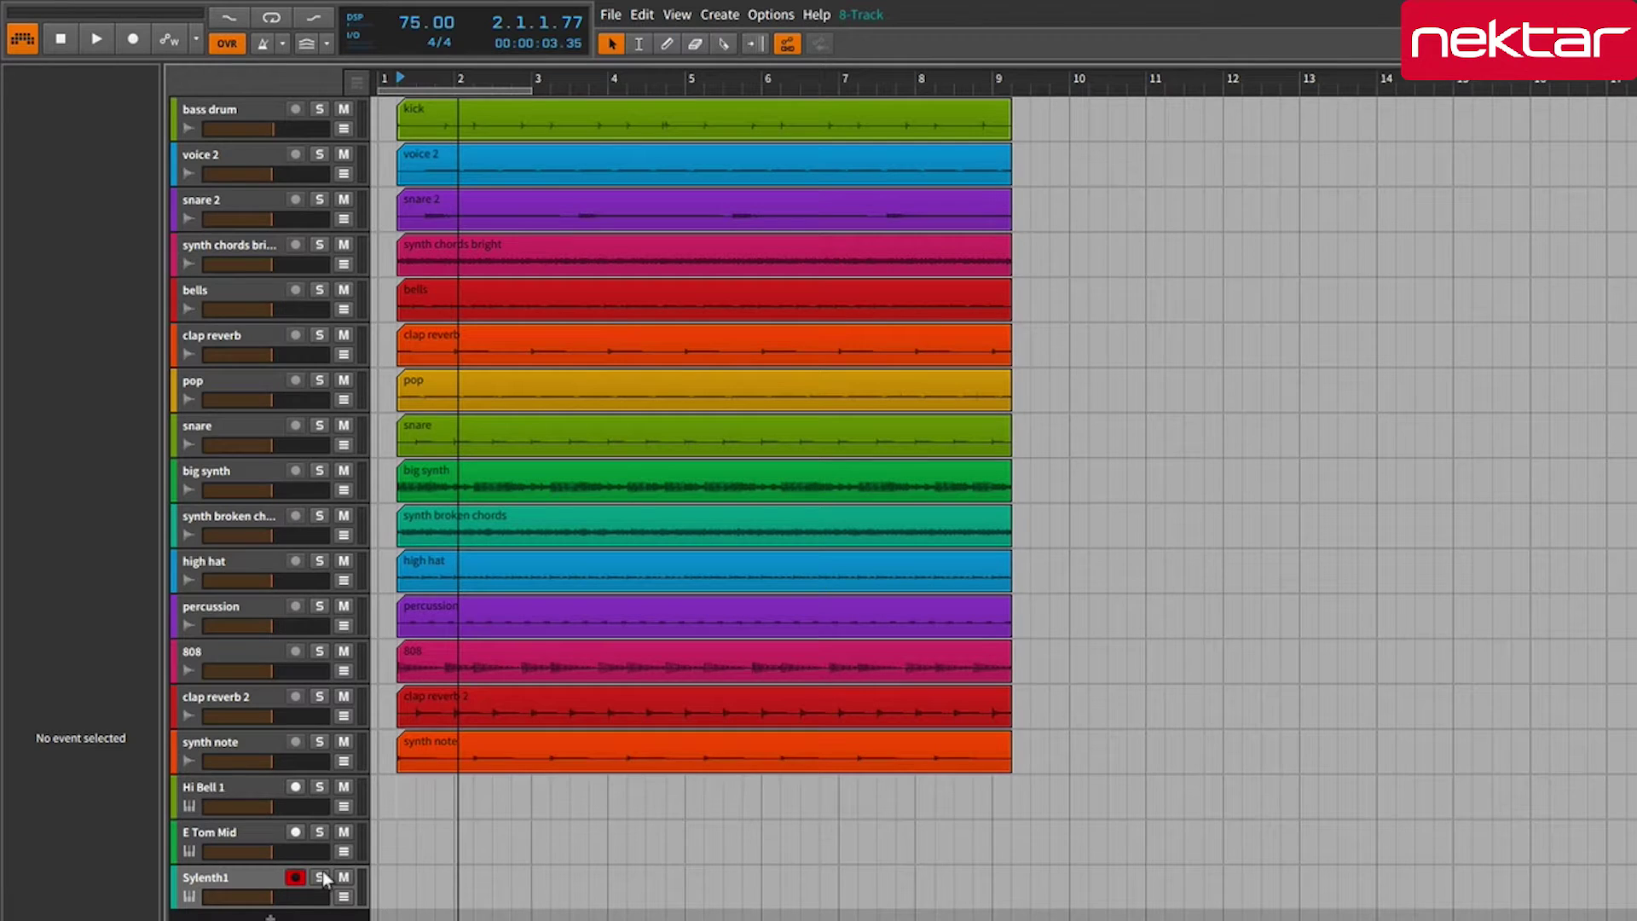
{"action": "left_click", "coordinate": [129, 43]}
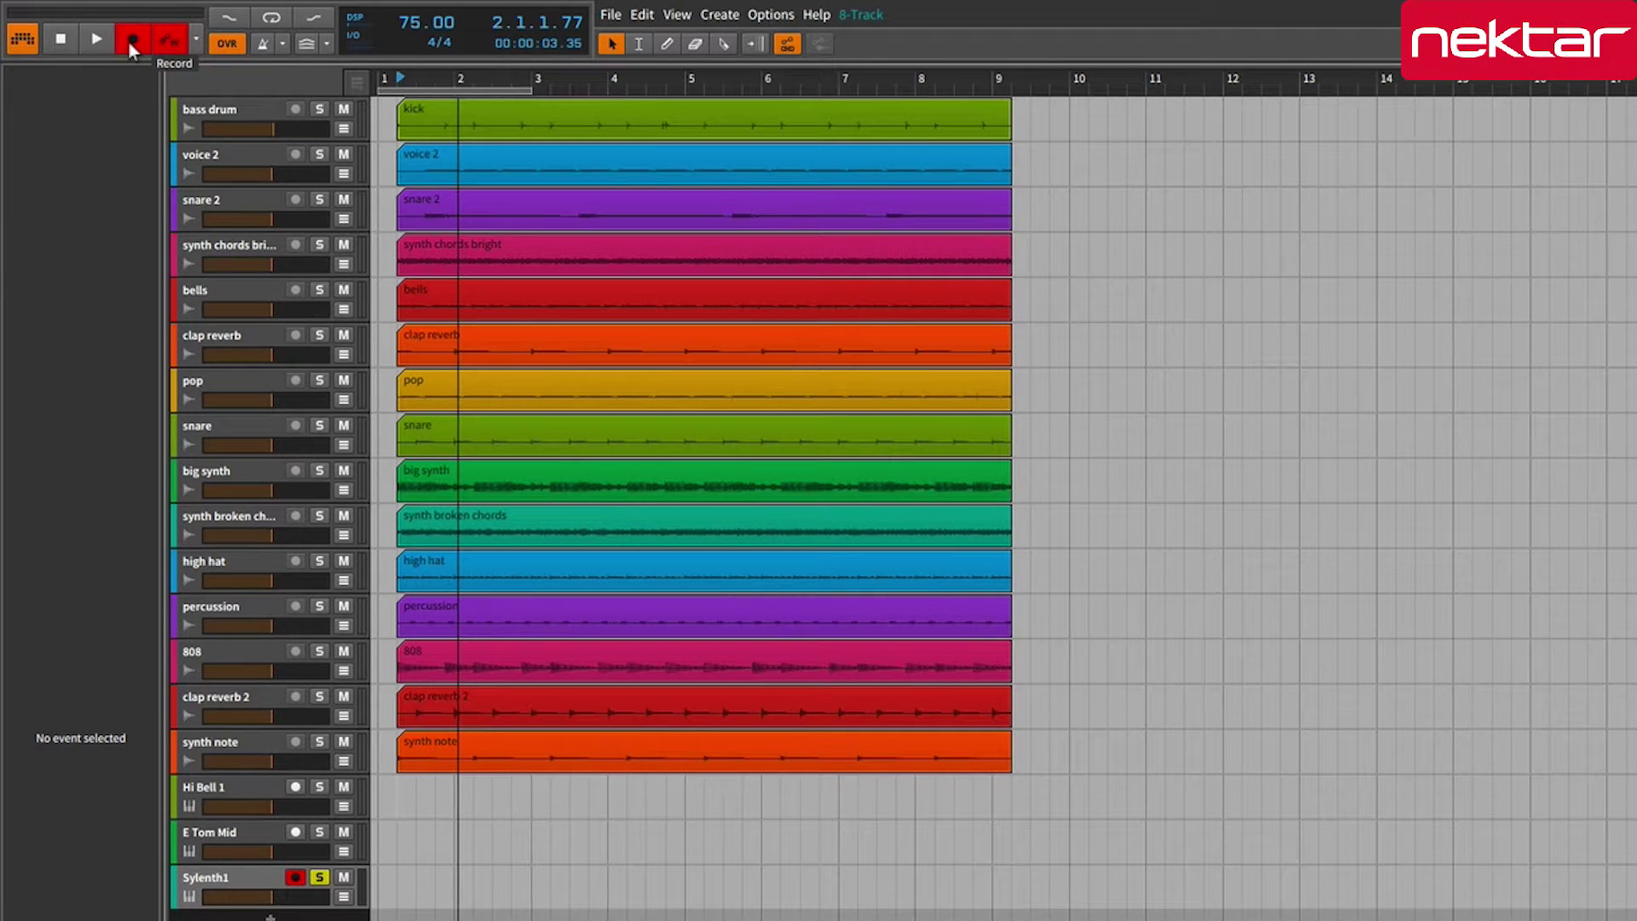
{"action": "key", "text": "space"}
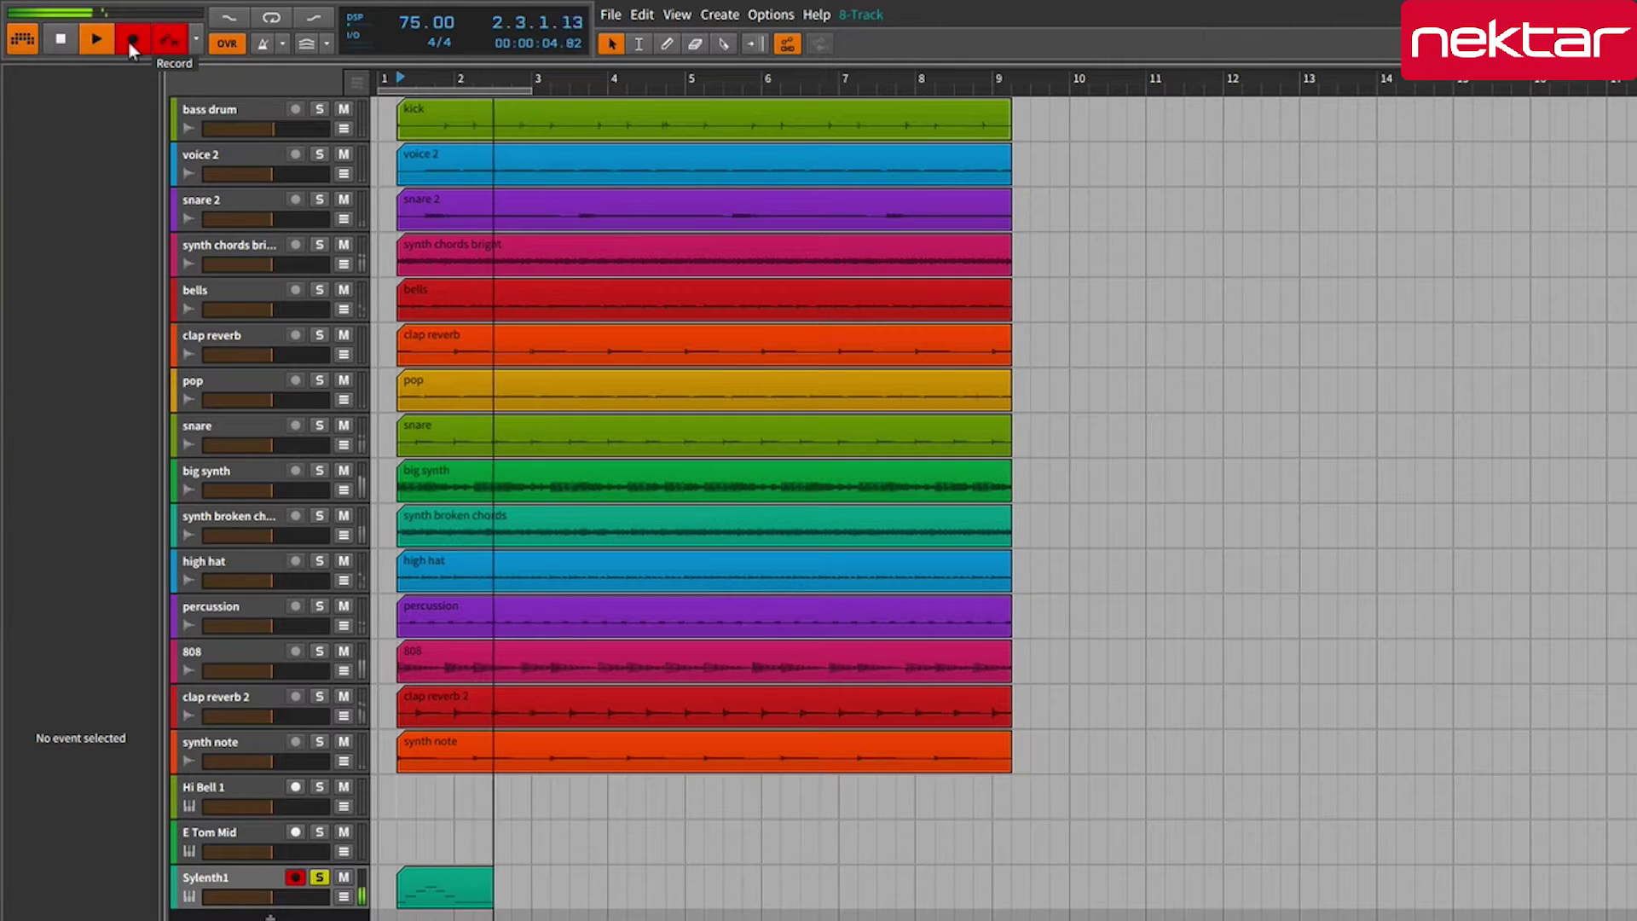
{"action": "left_click", "coordinate": [127, 39]}
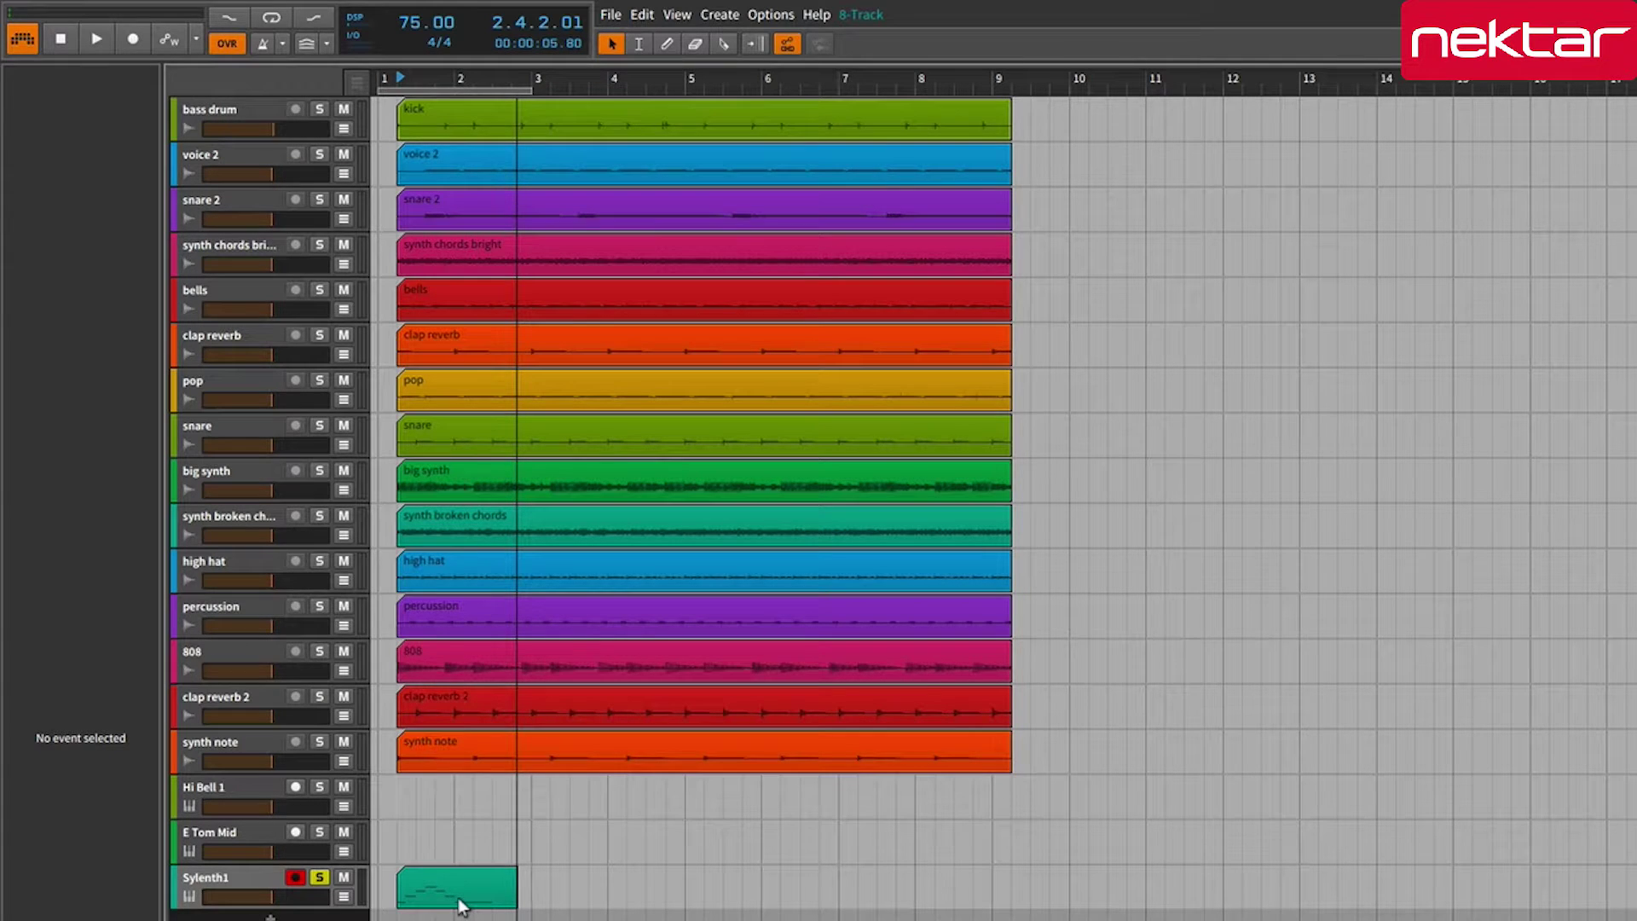
- Set the play start position to 3.2.1 and open the recording and automation options
{"action": "left_click", "coordinate": [545, 899]}
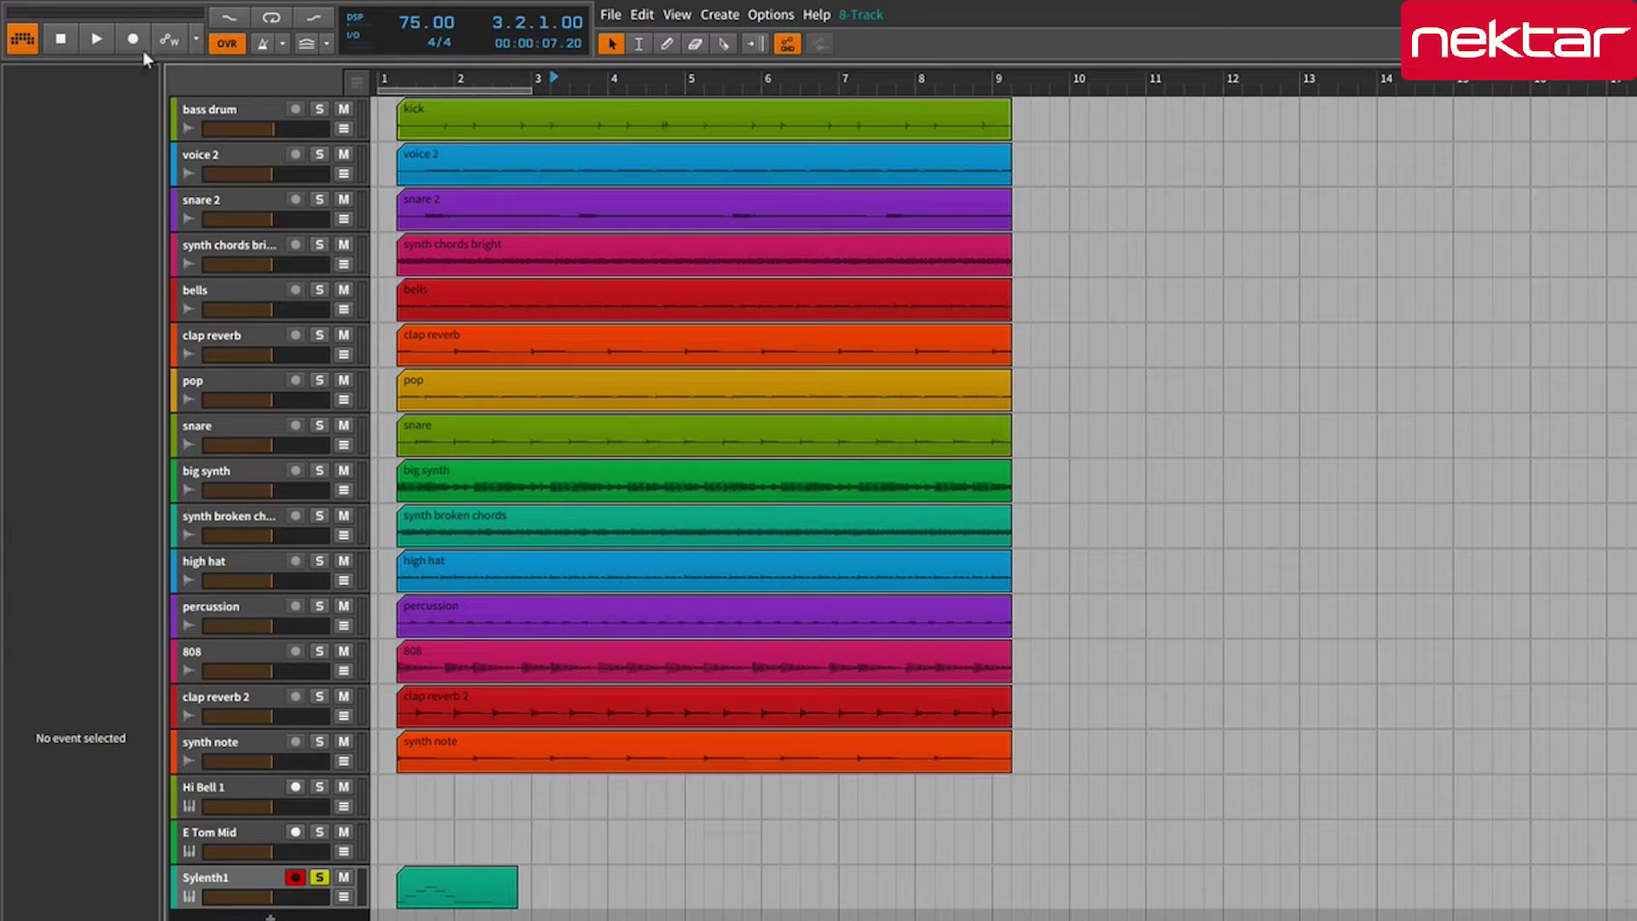
{"action": "left_click", "coordinate": [195, 39]}
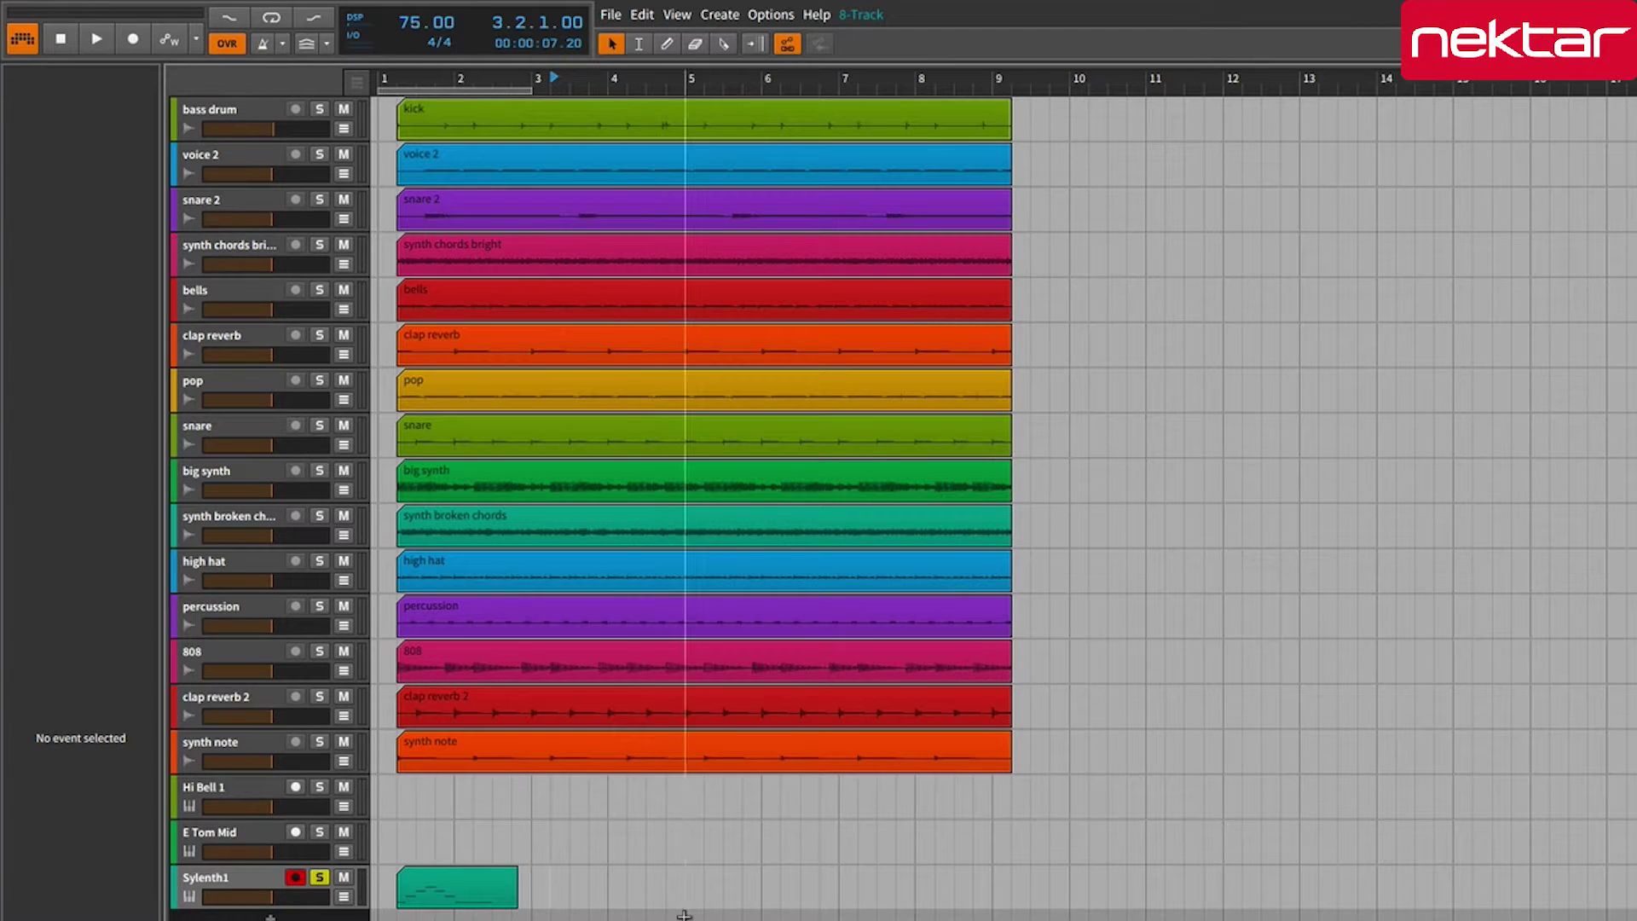
- Record a clip about one bar long on the Sylenth1 track from 4.1.1 and open the recording and automation options
{"action": "left_click", "coordinate": [609, 899]}
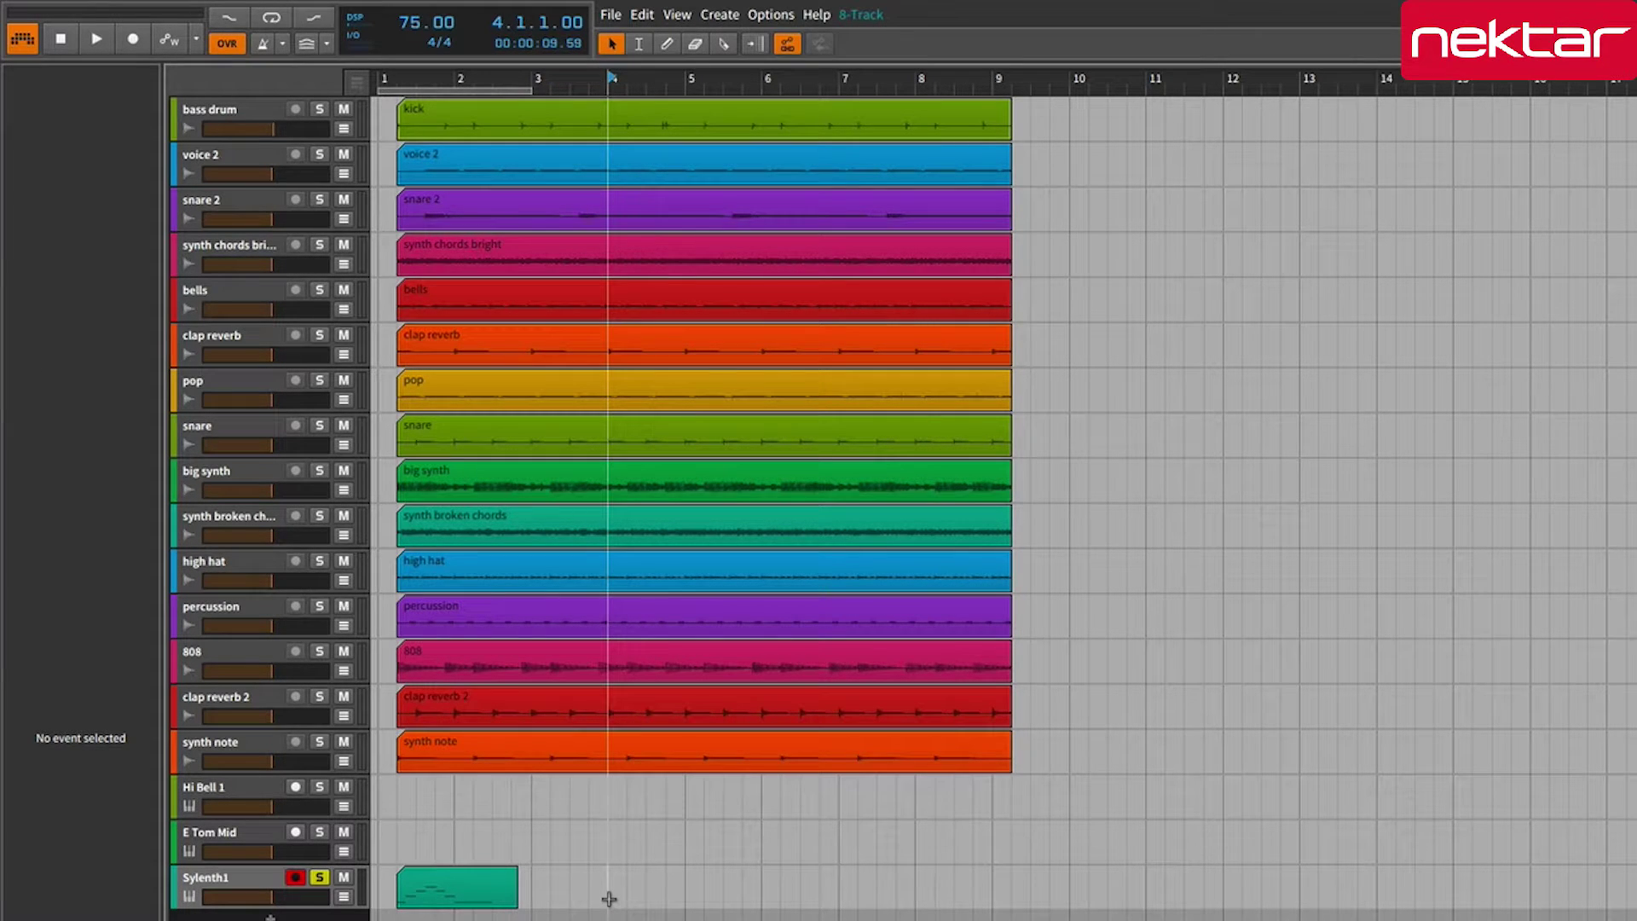
{"action": "left_click", "coordinate": [134, 40]}
{"action": "key", "text": "space"}
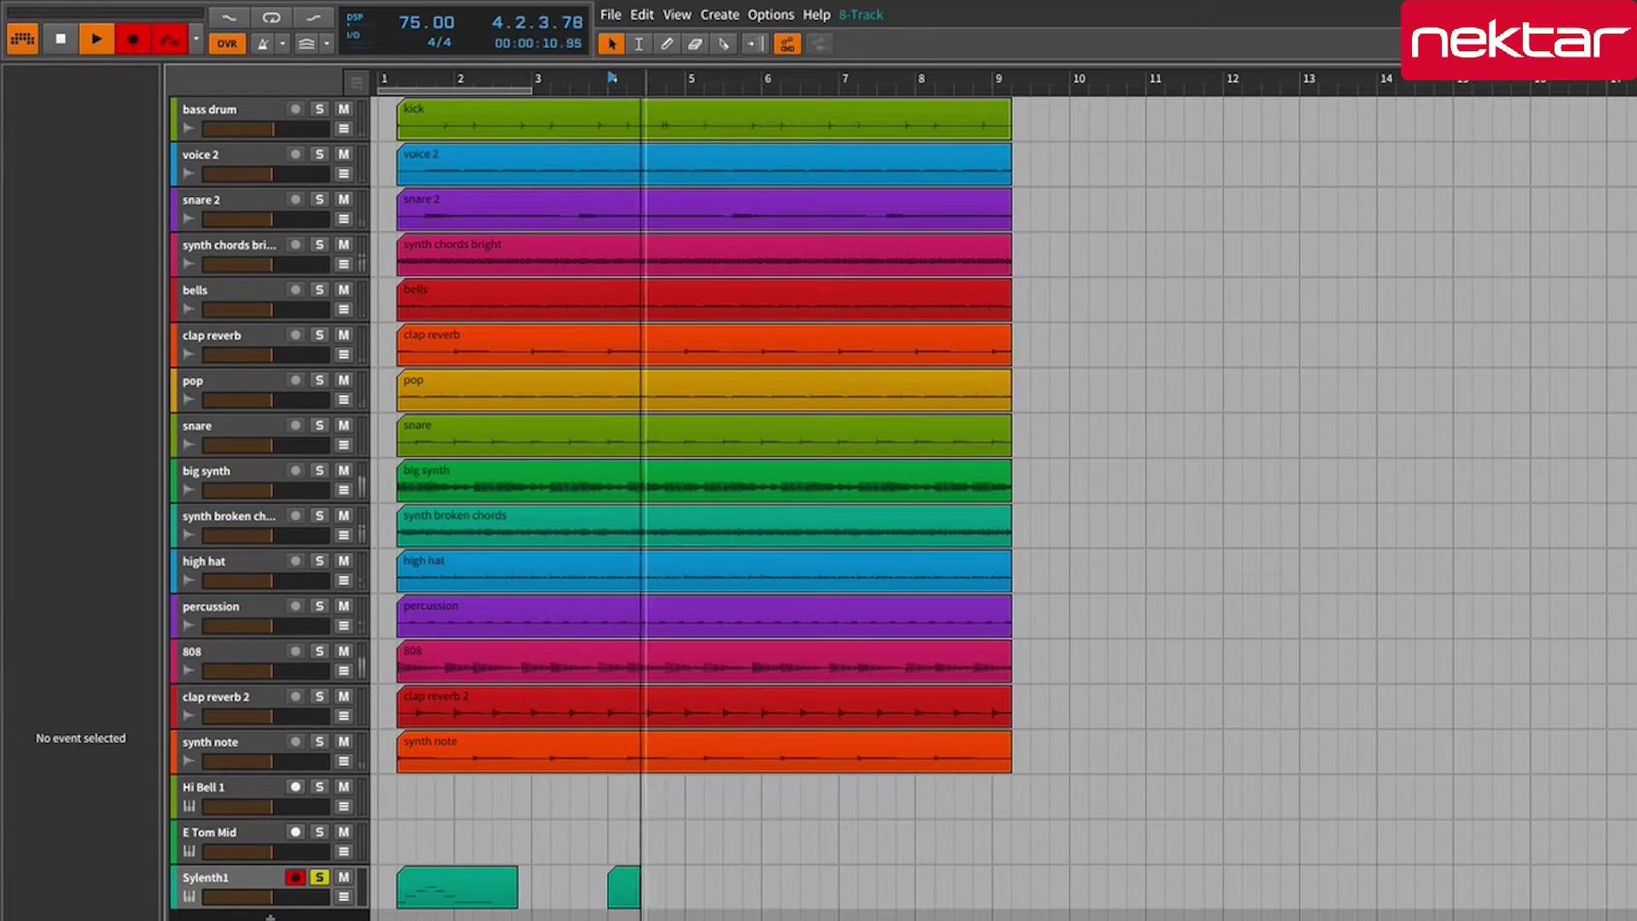
{"action": "key", "text": "space"}
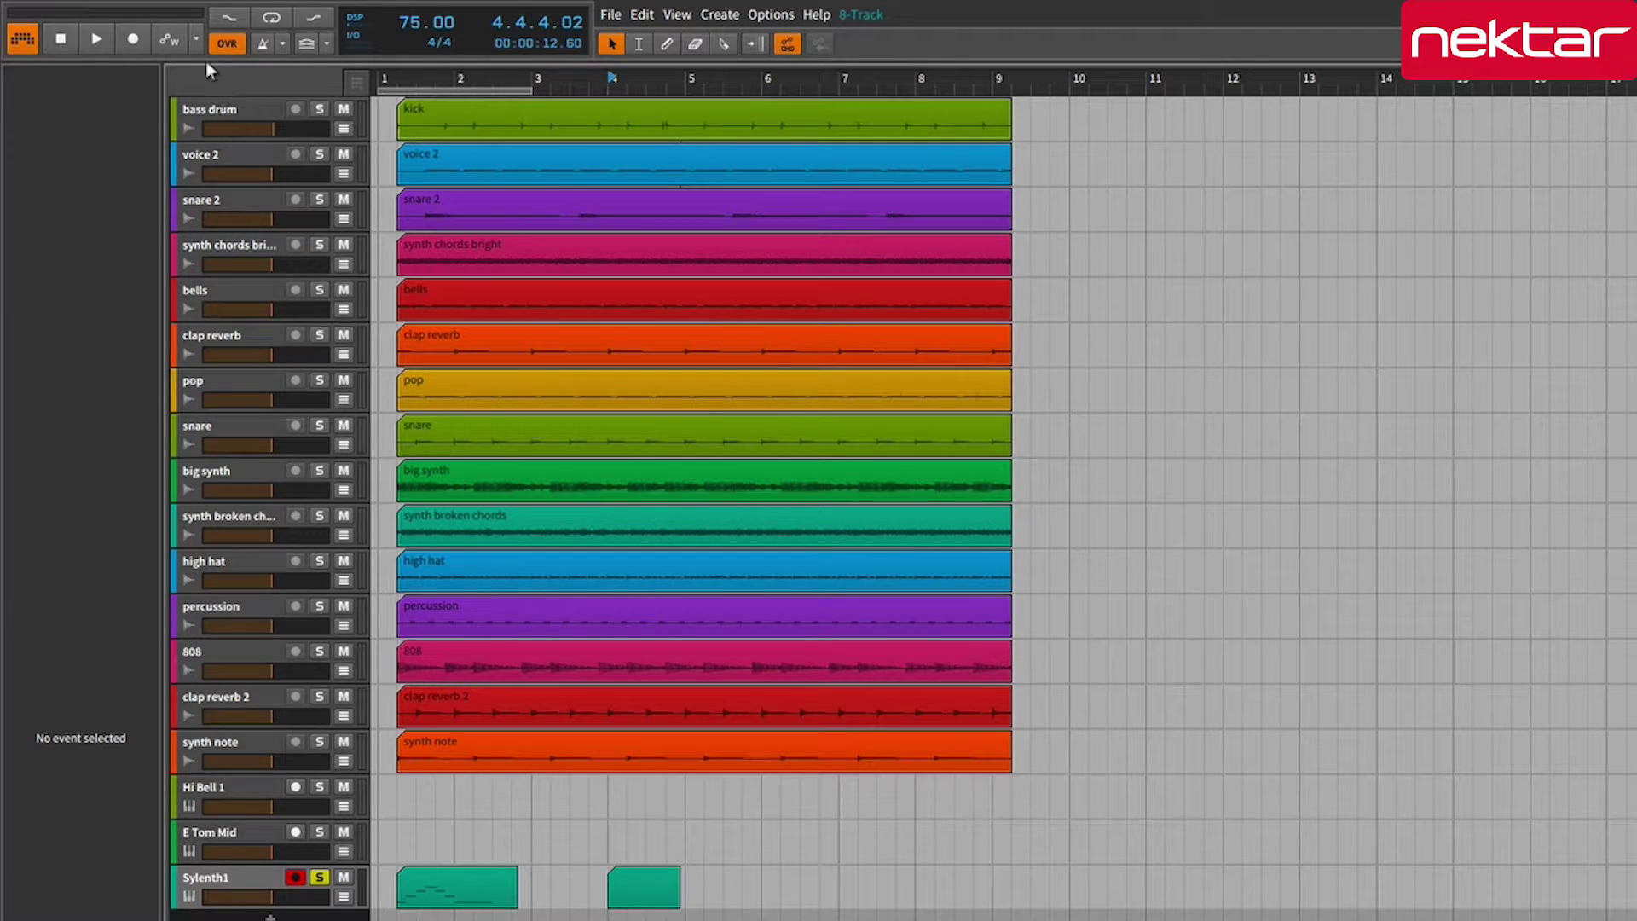
{"action": "left_click", "coordinate": [197, 38]}
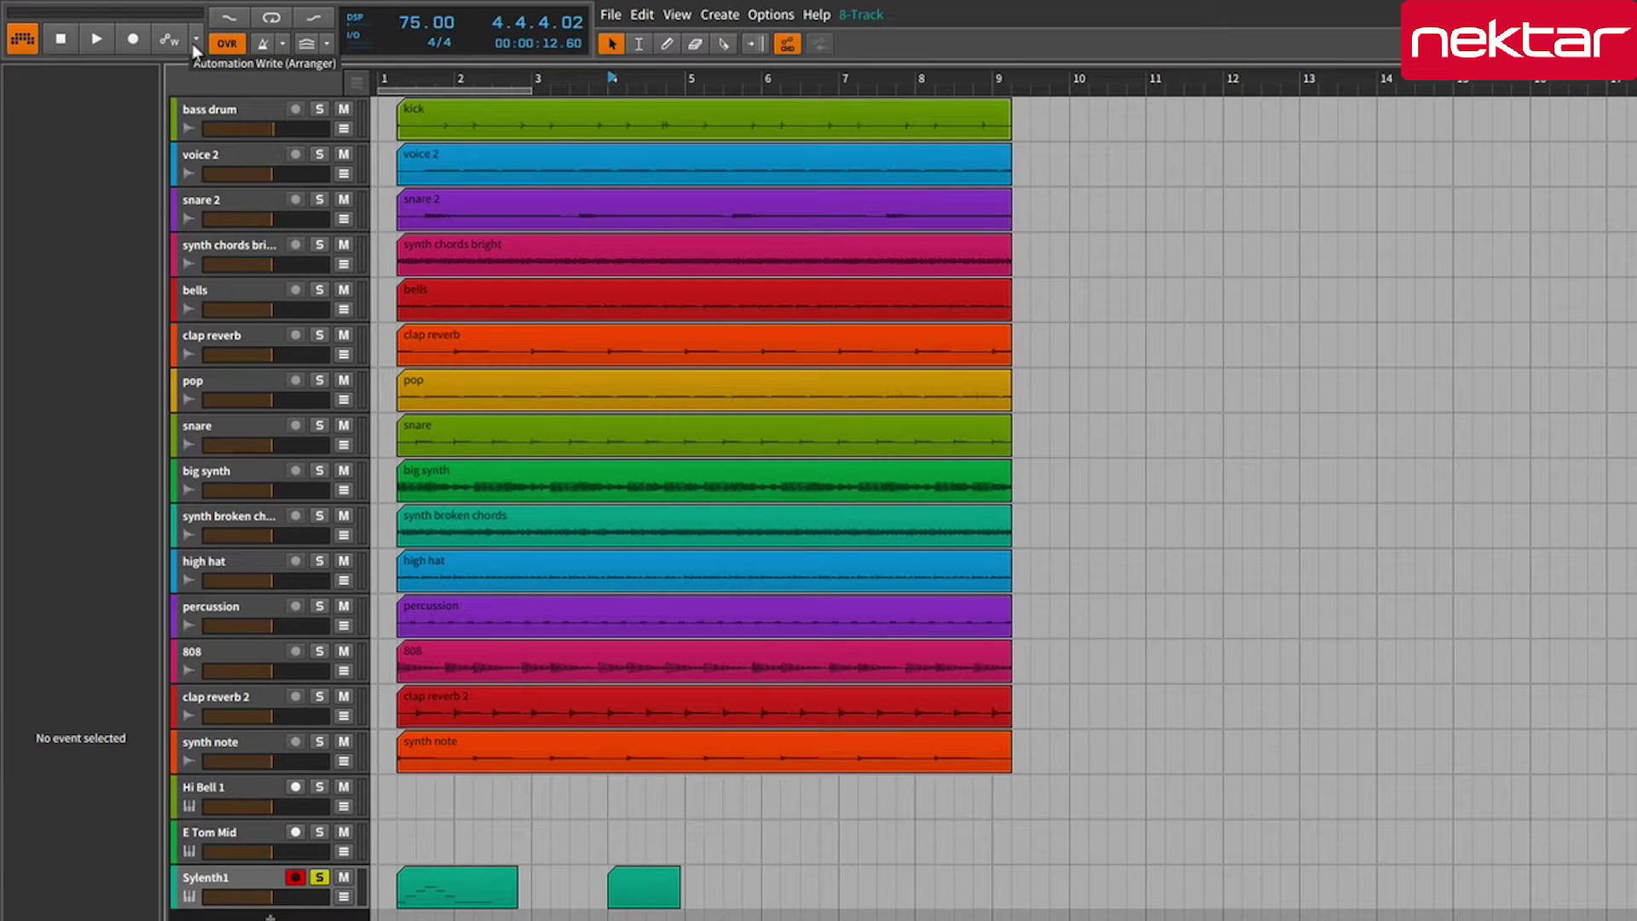
- Turn on the metronome and check its volume and Play Ticks settings
{"action": "left_click", "coordinate": [261, 45]}
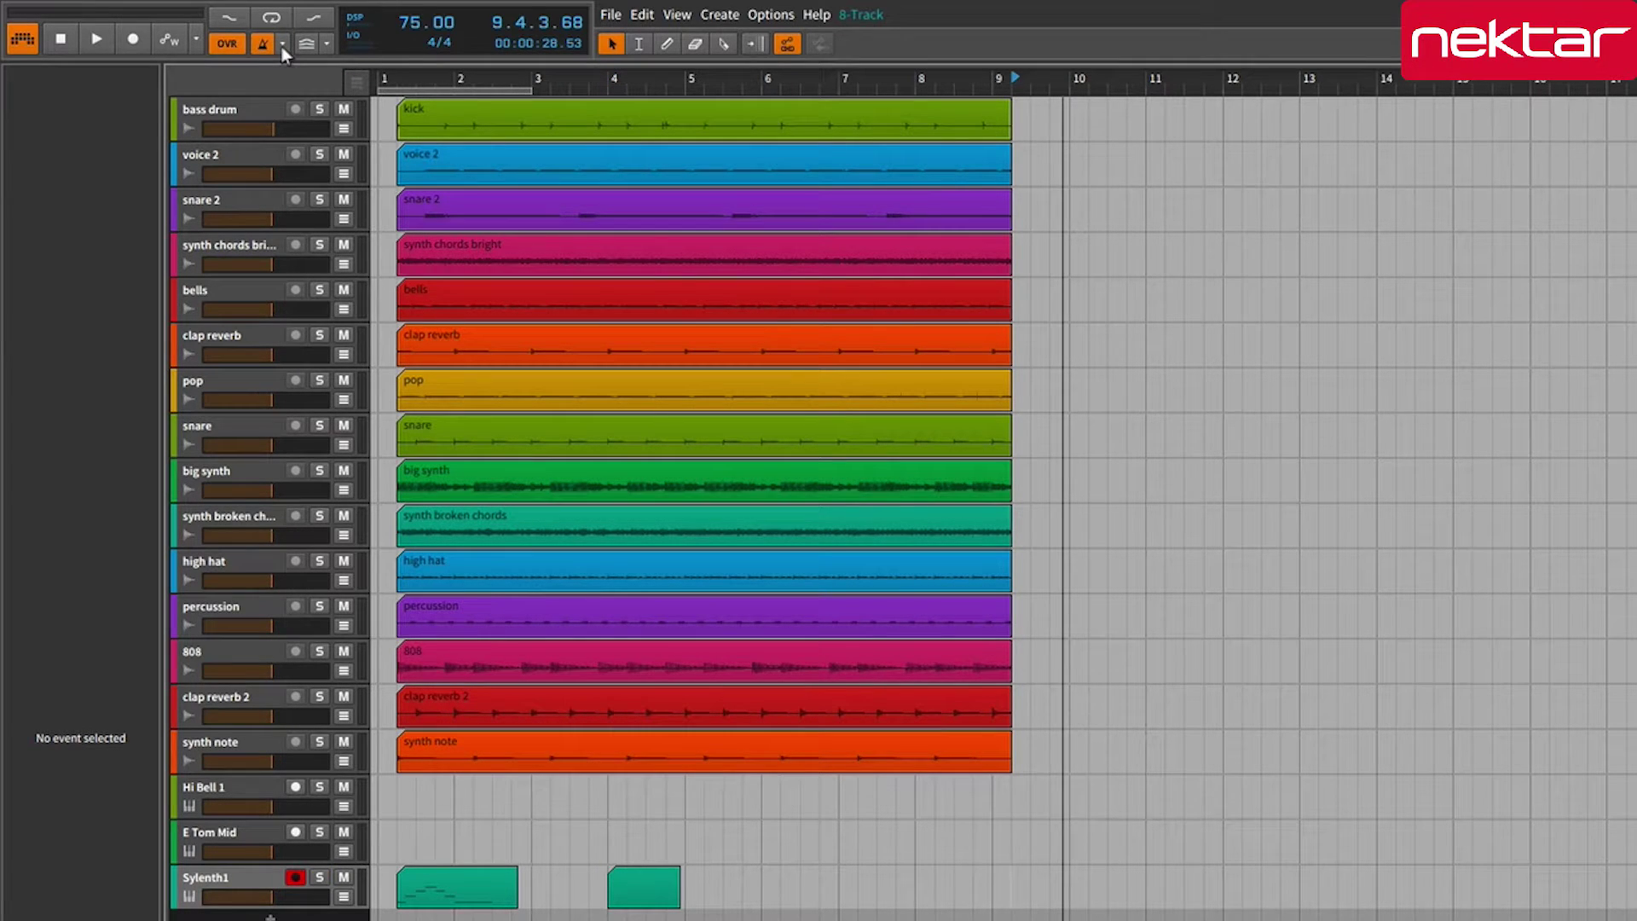
{"action": "left_click", "coordinate": [281, 44]}
{"action": "left_click_drag", "start_coordinate": [278, 85], "coordinate": [285, 104]}
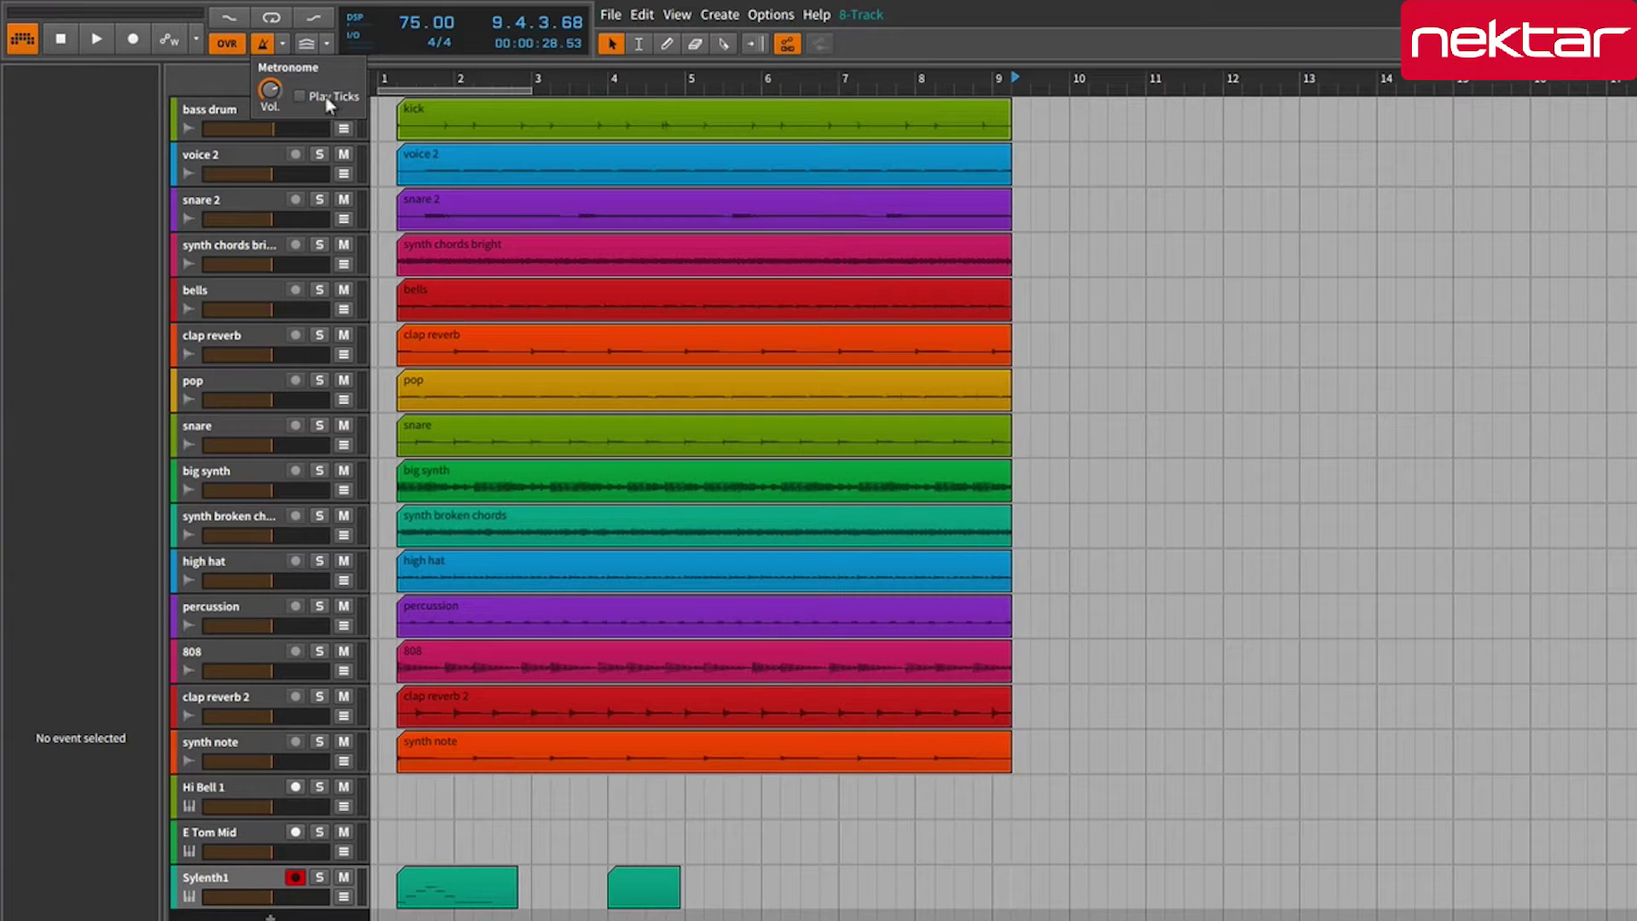
{"action": "left_click", "coordinate": [234, 74]}
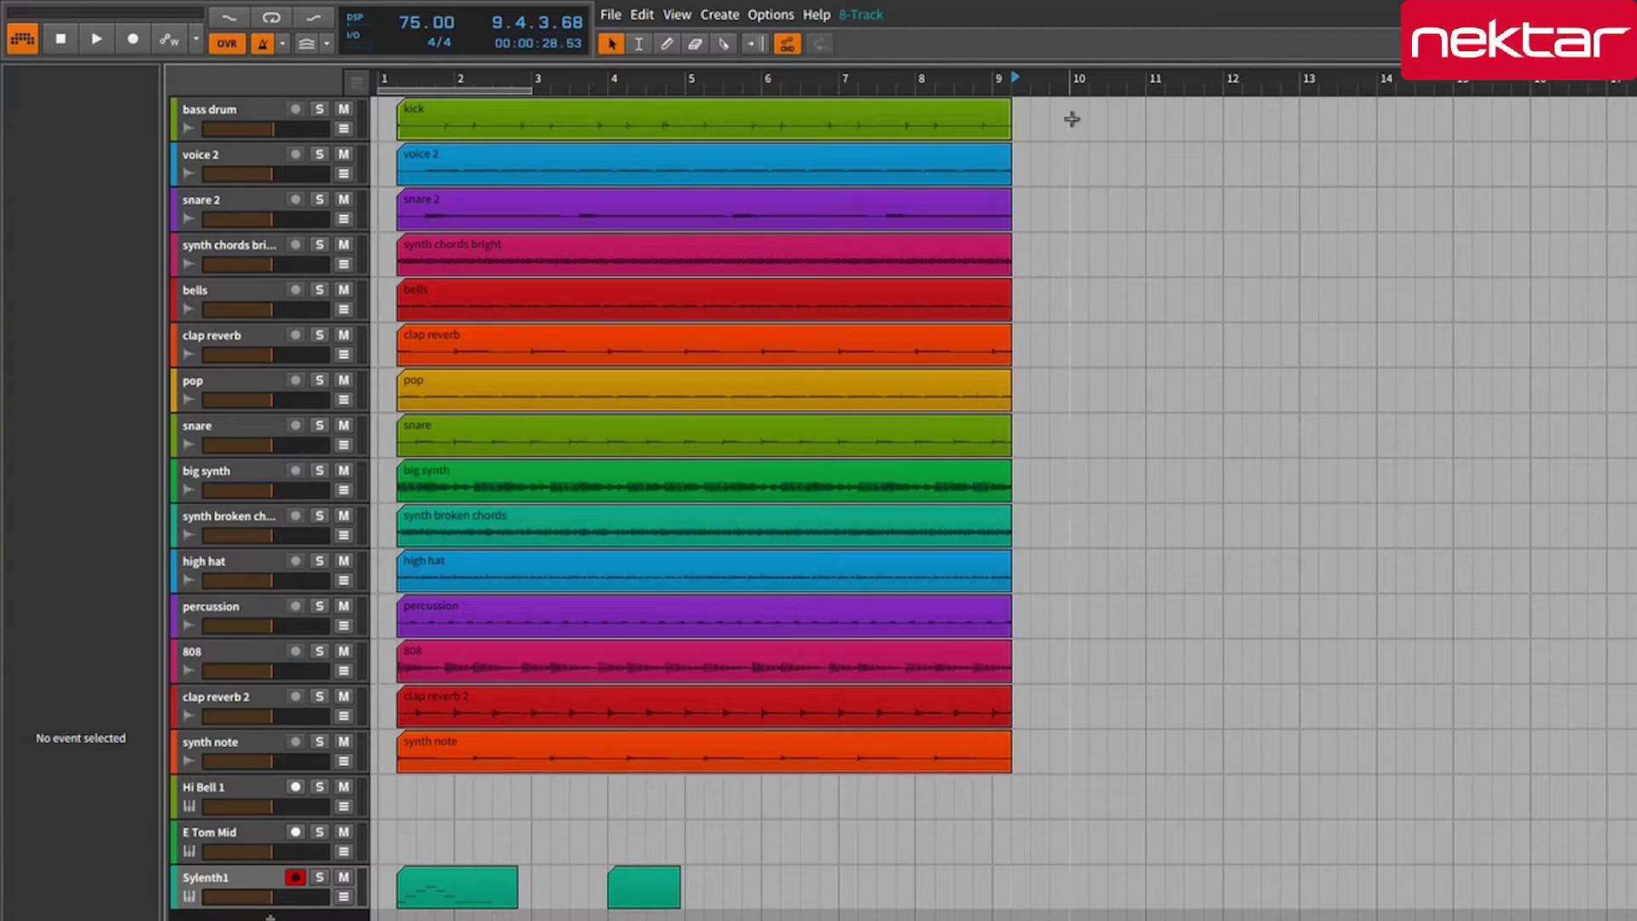
- Play the empty section from bar 10 to audition the metronome click
{"action": "left_click", "coordinate": [1073, 145]}
{"action": "key", "text": "space"}
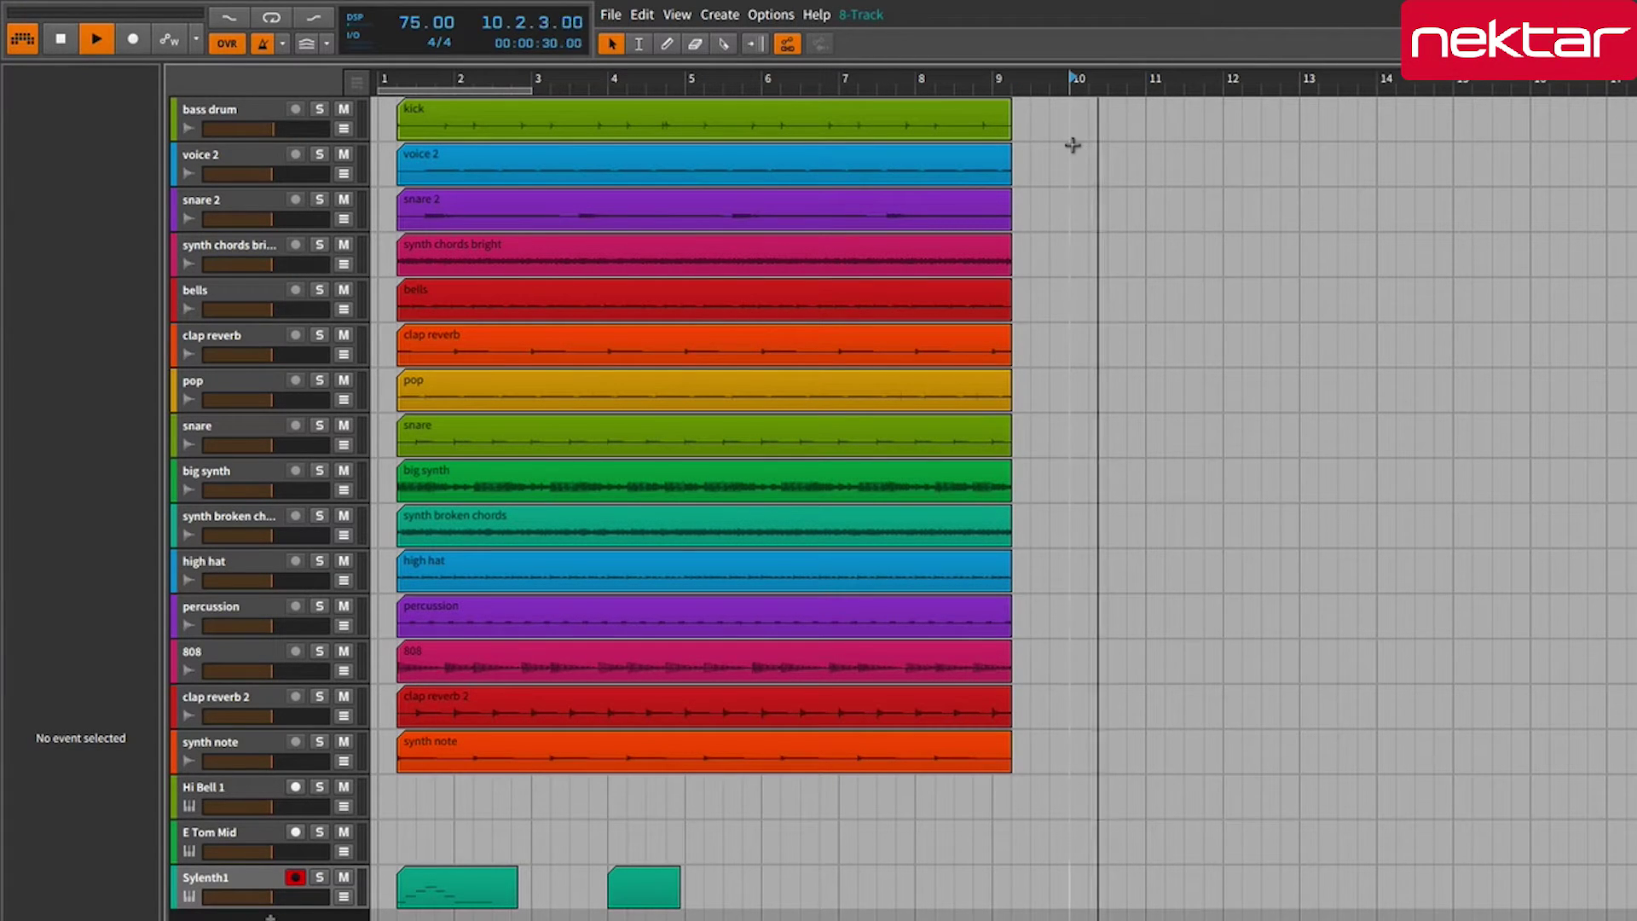
{"action": "key", "text": "space"}
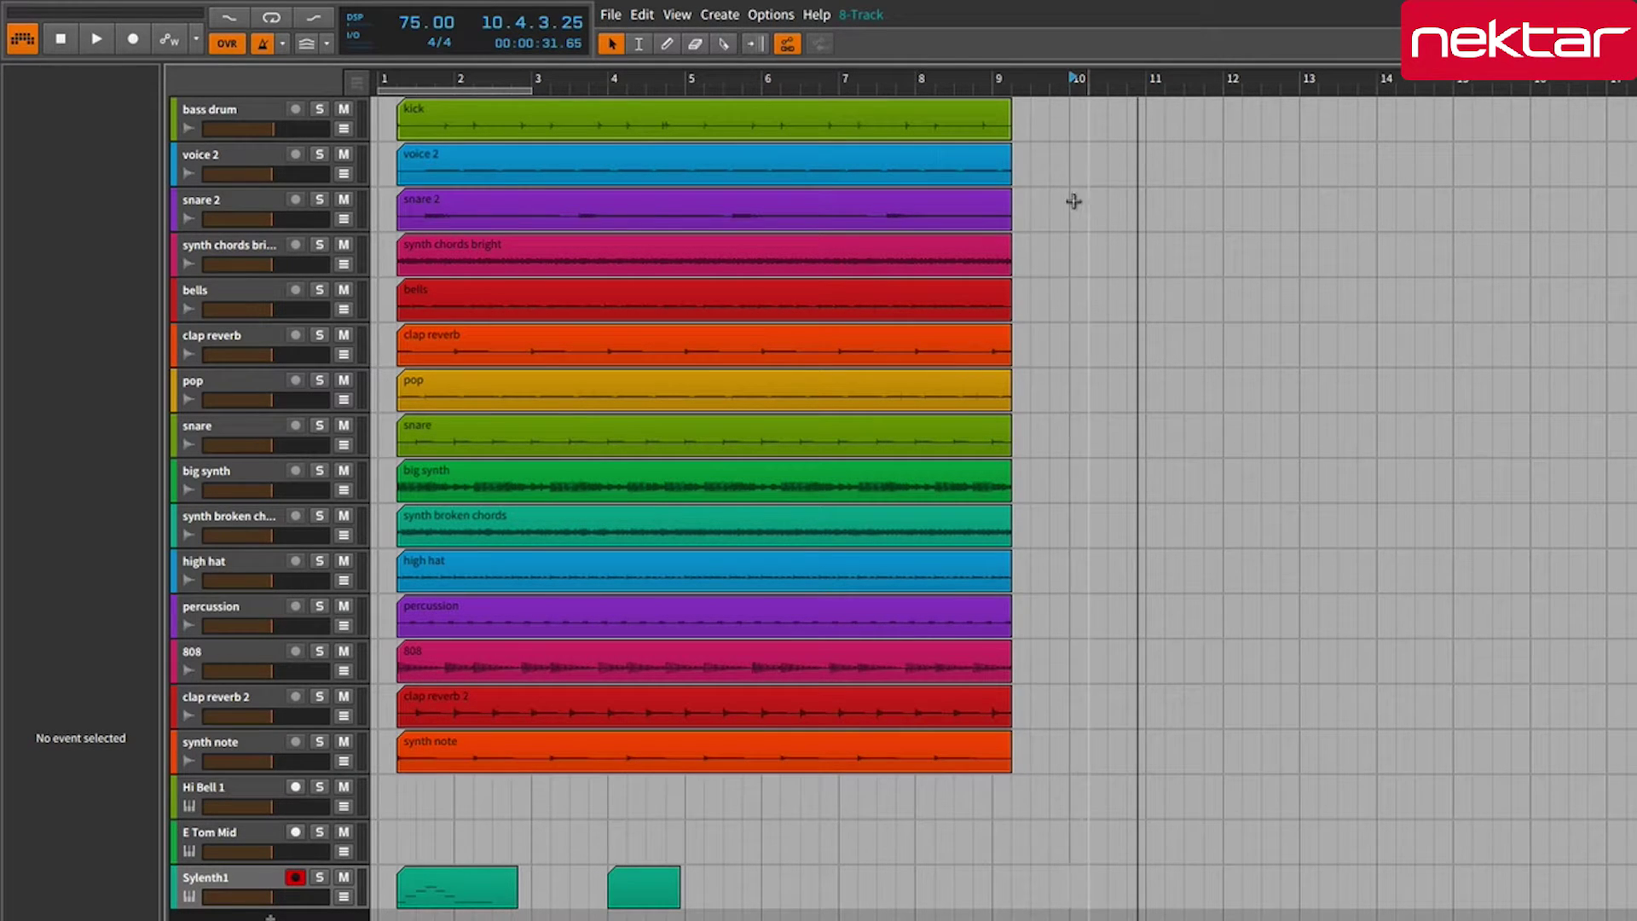
- Enable Play Ticks for the metronome and audition the subdivided click from bar 10
{"action": "left_click", "coordinate": [284, 46]}
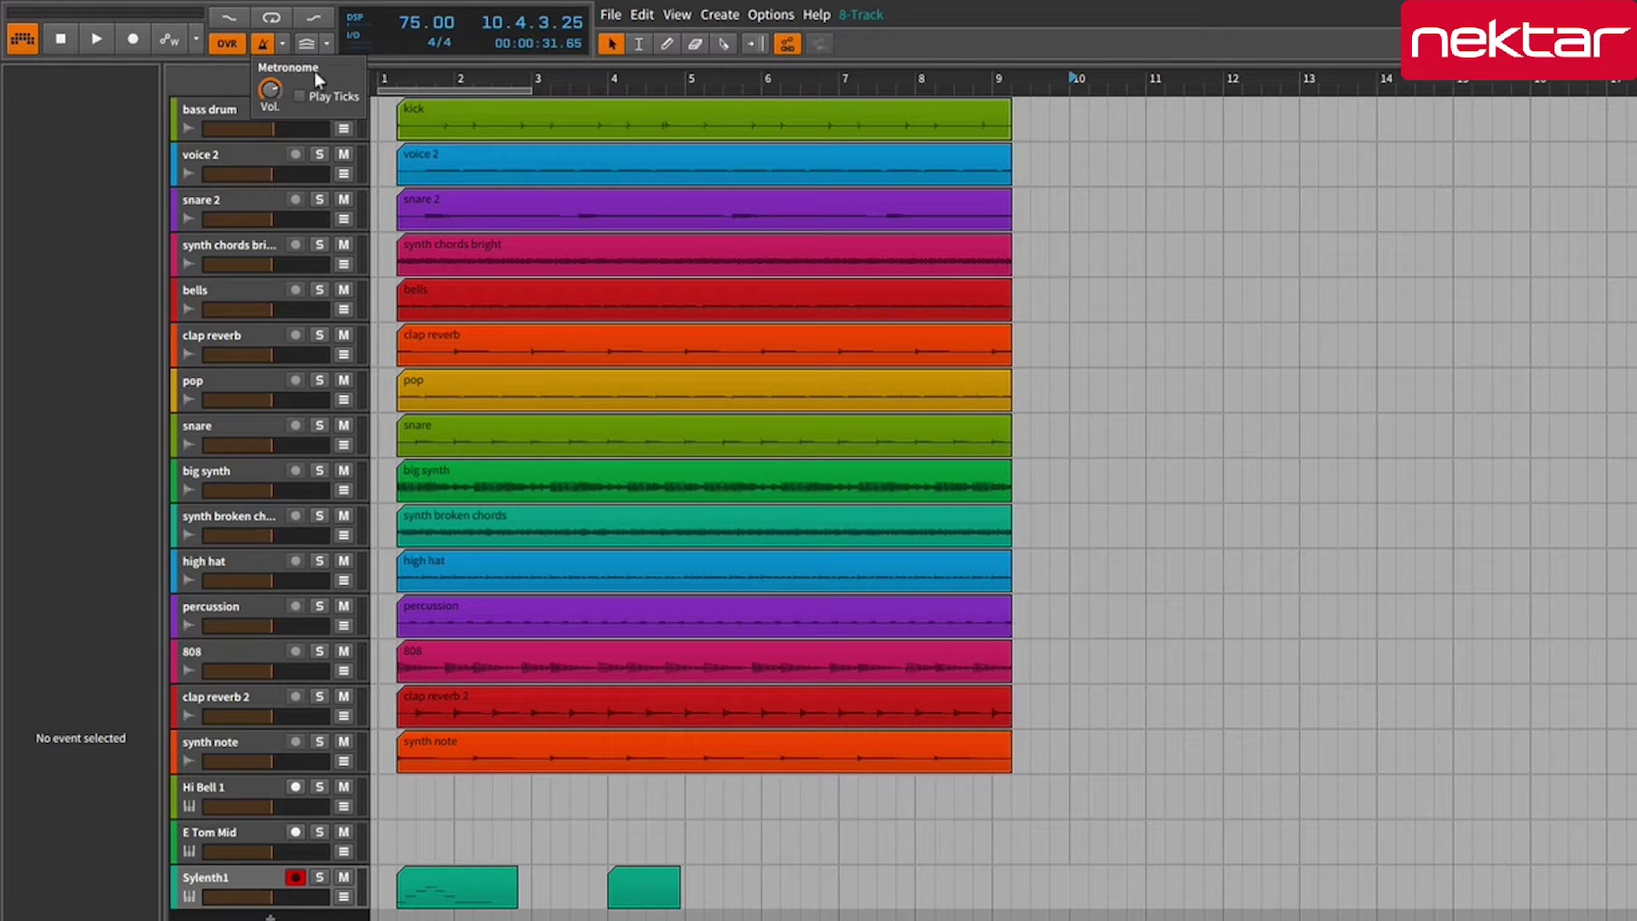
{"action": "left_click", "coordinate": [300, 95]}
{"action": "left_click", "coordinate": [1063, 406]}
{"action": "key", "text": "space"}
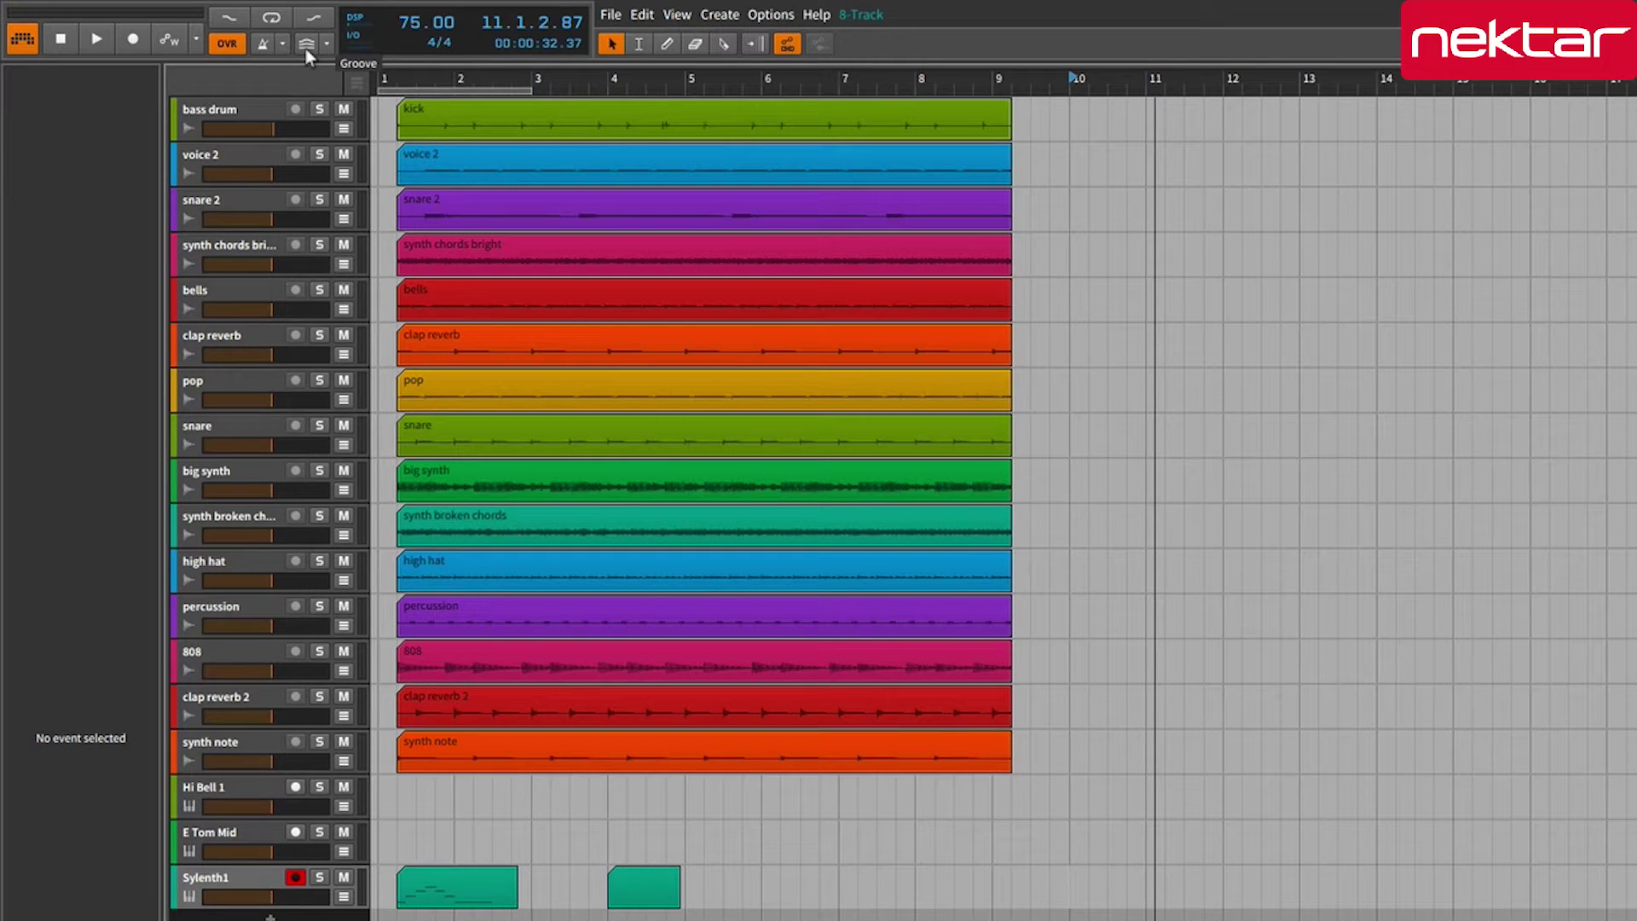
- Examine the groove settings for shuffle and accent, including the shuffle amount
{"action": "left_click", "coordinate": [327, 46]}
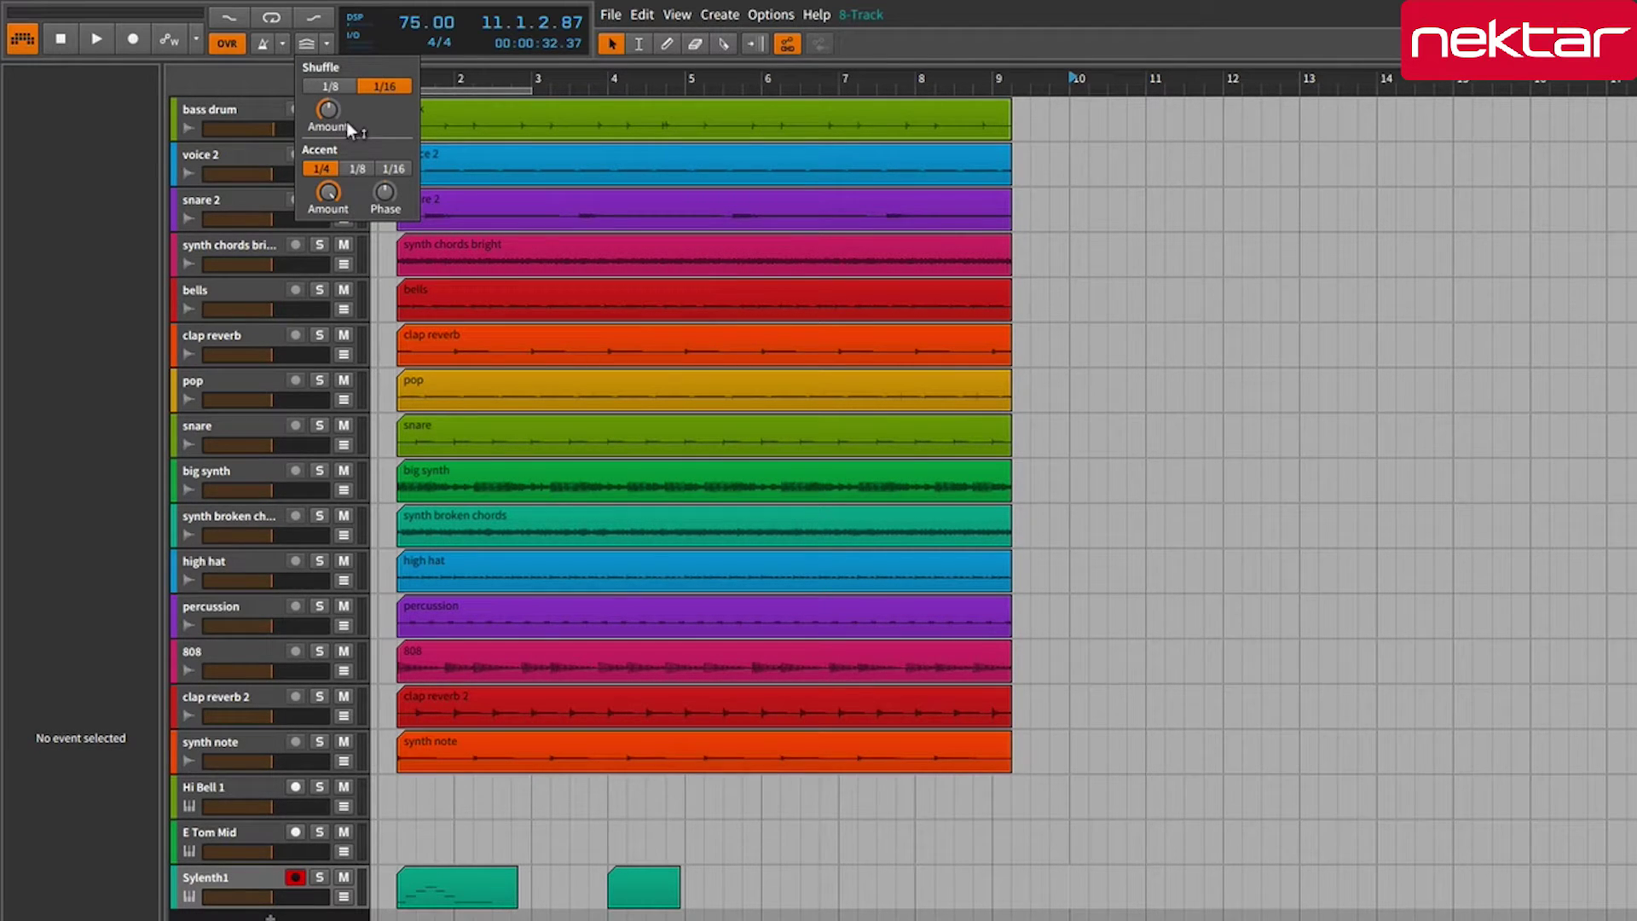
{"action": "mouse_move", "coordinate": [340, 128]}
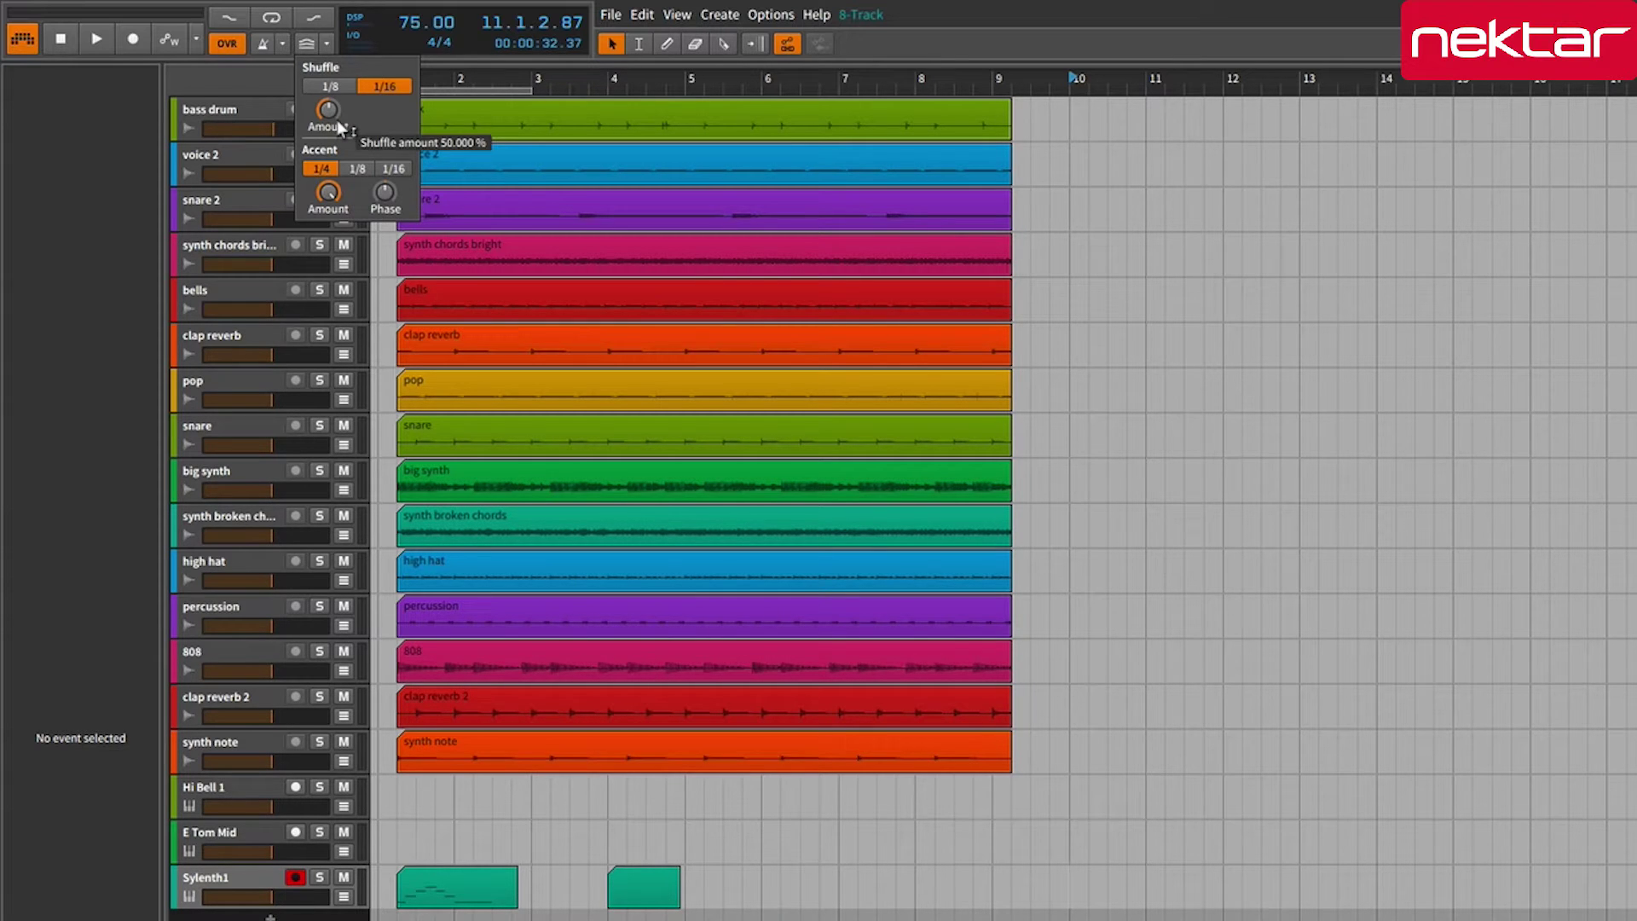
{"action": "left_click", "coordinate": [331, 50]}
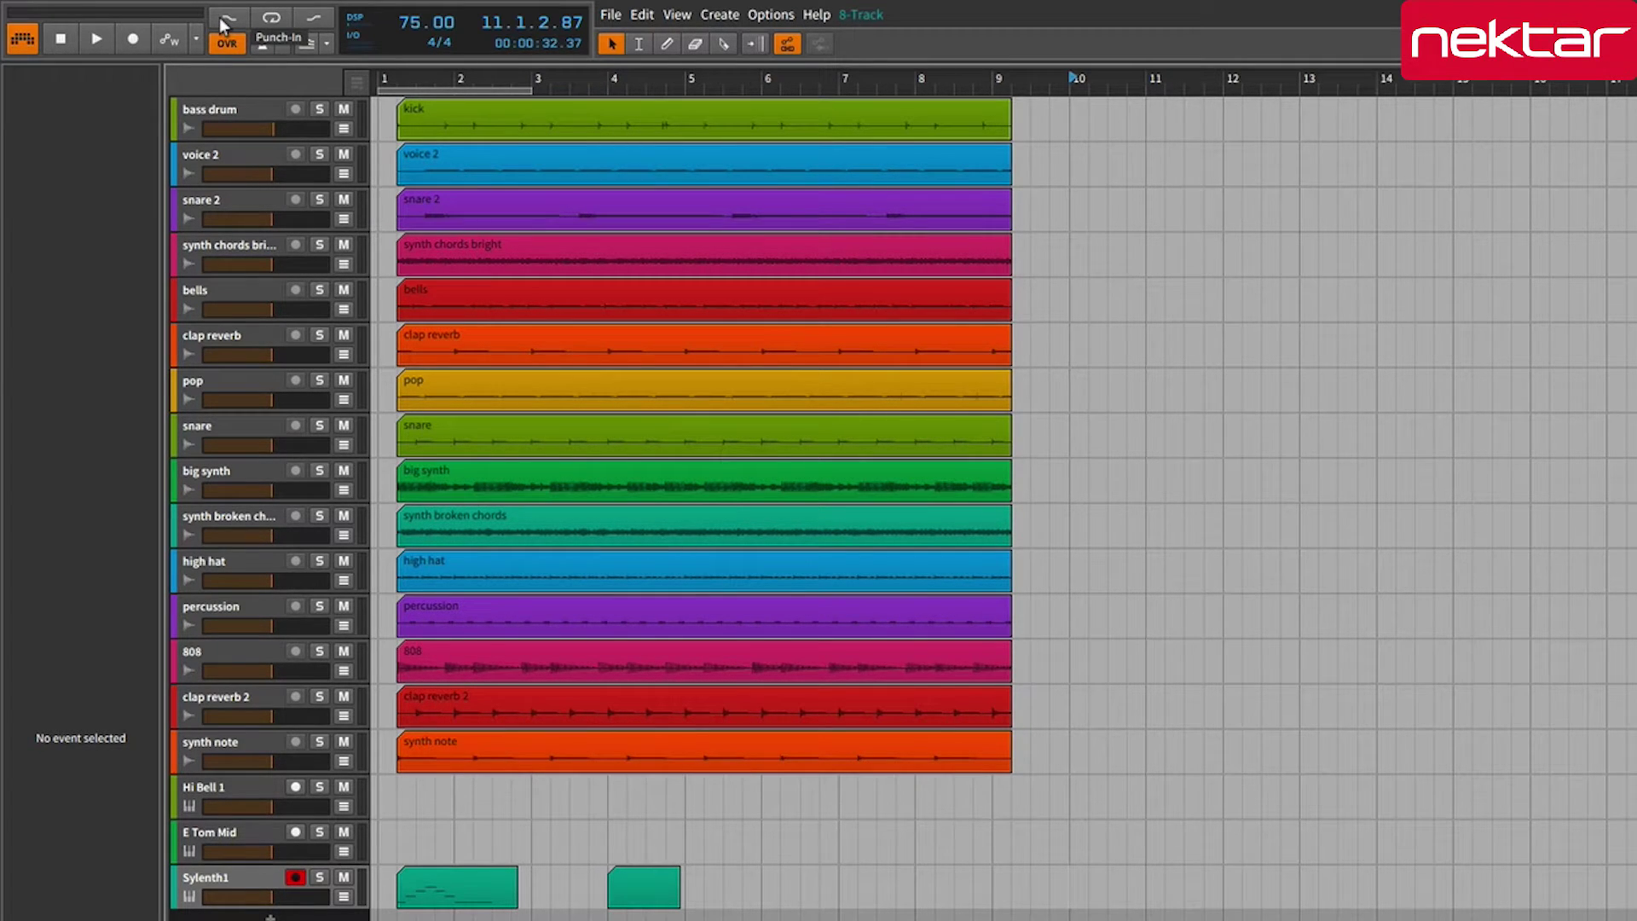
- Enable punch-in and punch-out and place a two-bar loop region starting at 13.1.1
{"action": "left_click", "coordinate": [227, 18]}
{"action": "left_click", "coordinate": [314, 17]}
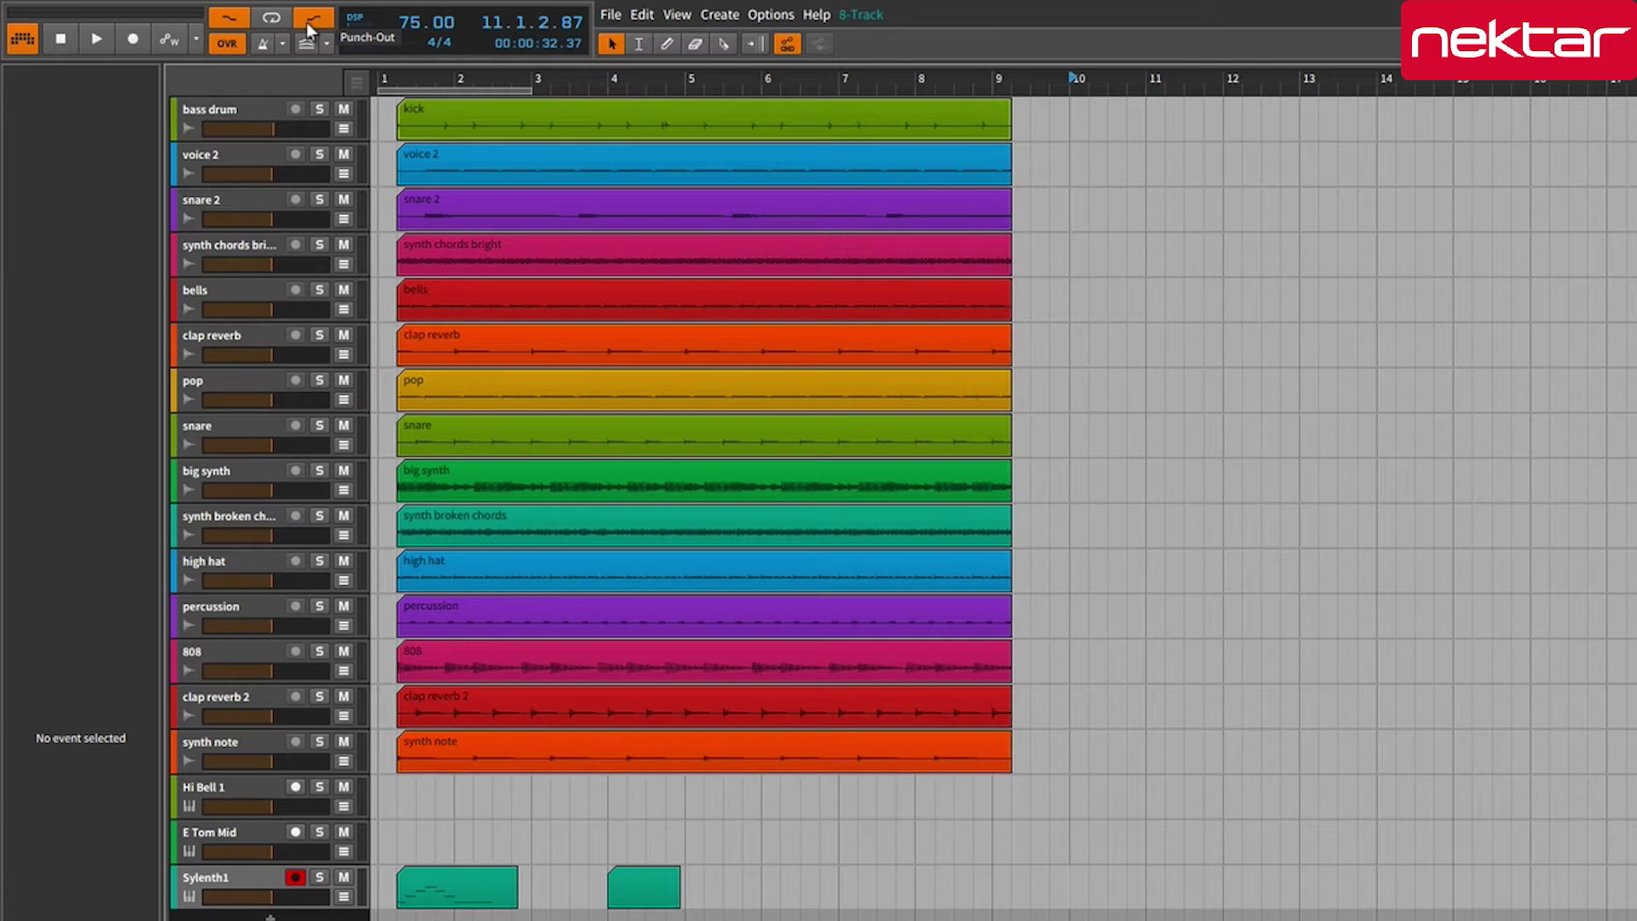
{"action": "left_click_drag", "start_coordinate": [1086, 122], "coordinate": [1225, 122]}
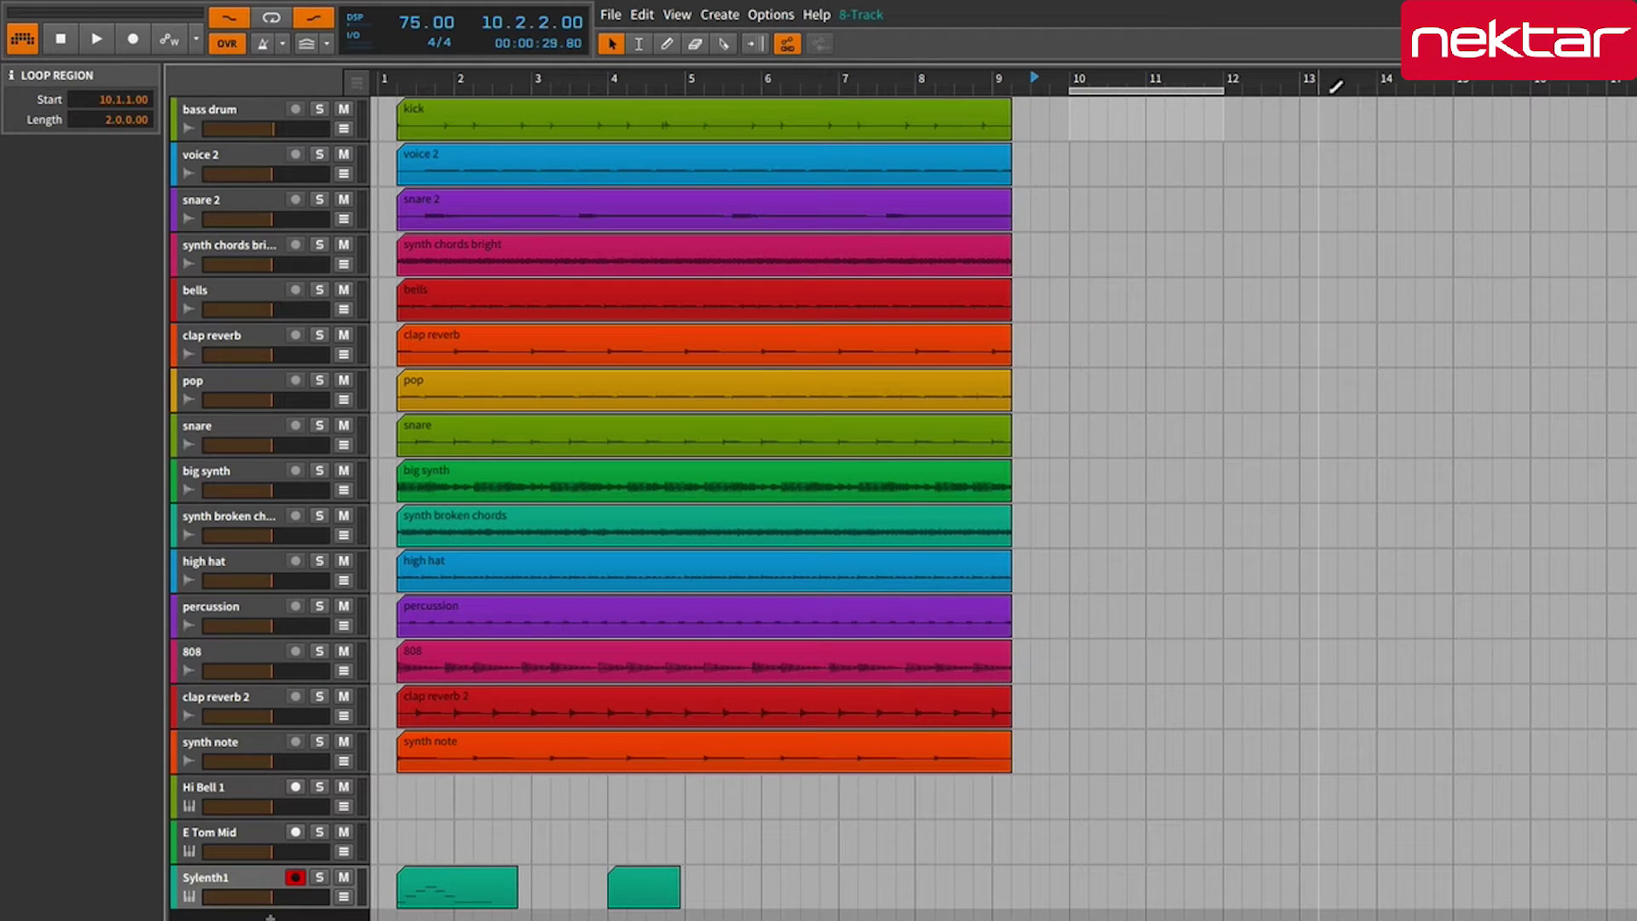
{"action": "left_click_drag", "start_coordinate": [1302, 86], "coordinate": [1416, 88]}
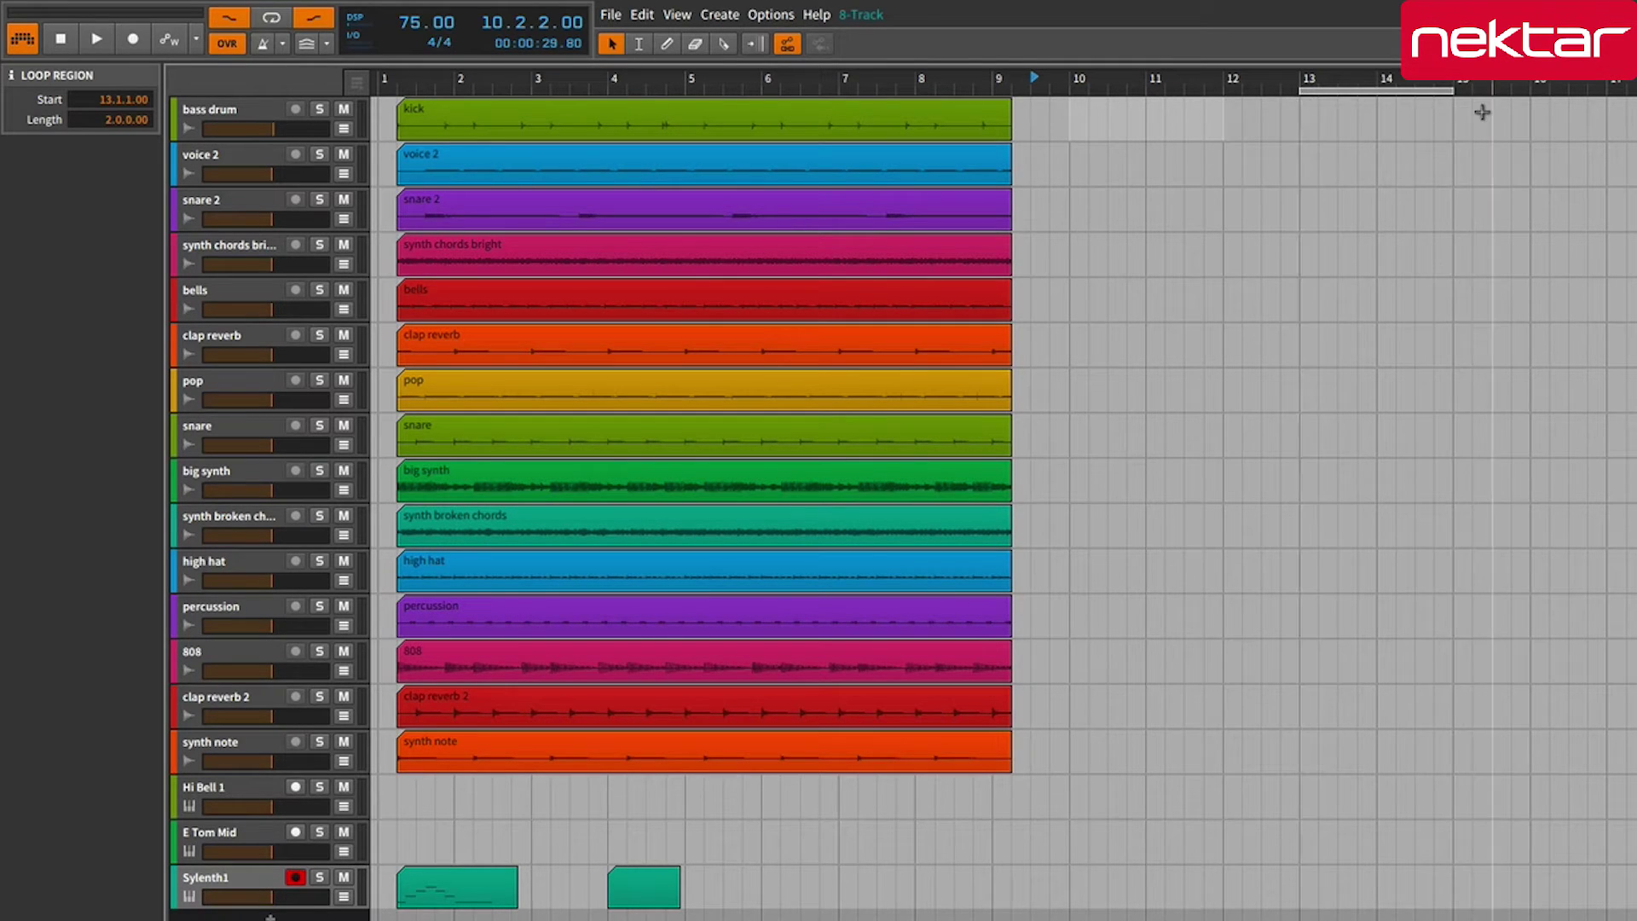
- Record a punched two-bar clip on the Sylenth1 track, starting playback from 12.4.1
{"action": "left_click", "coordinate": [1276, 127]}
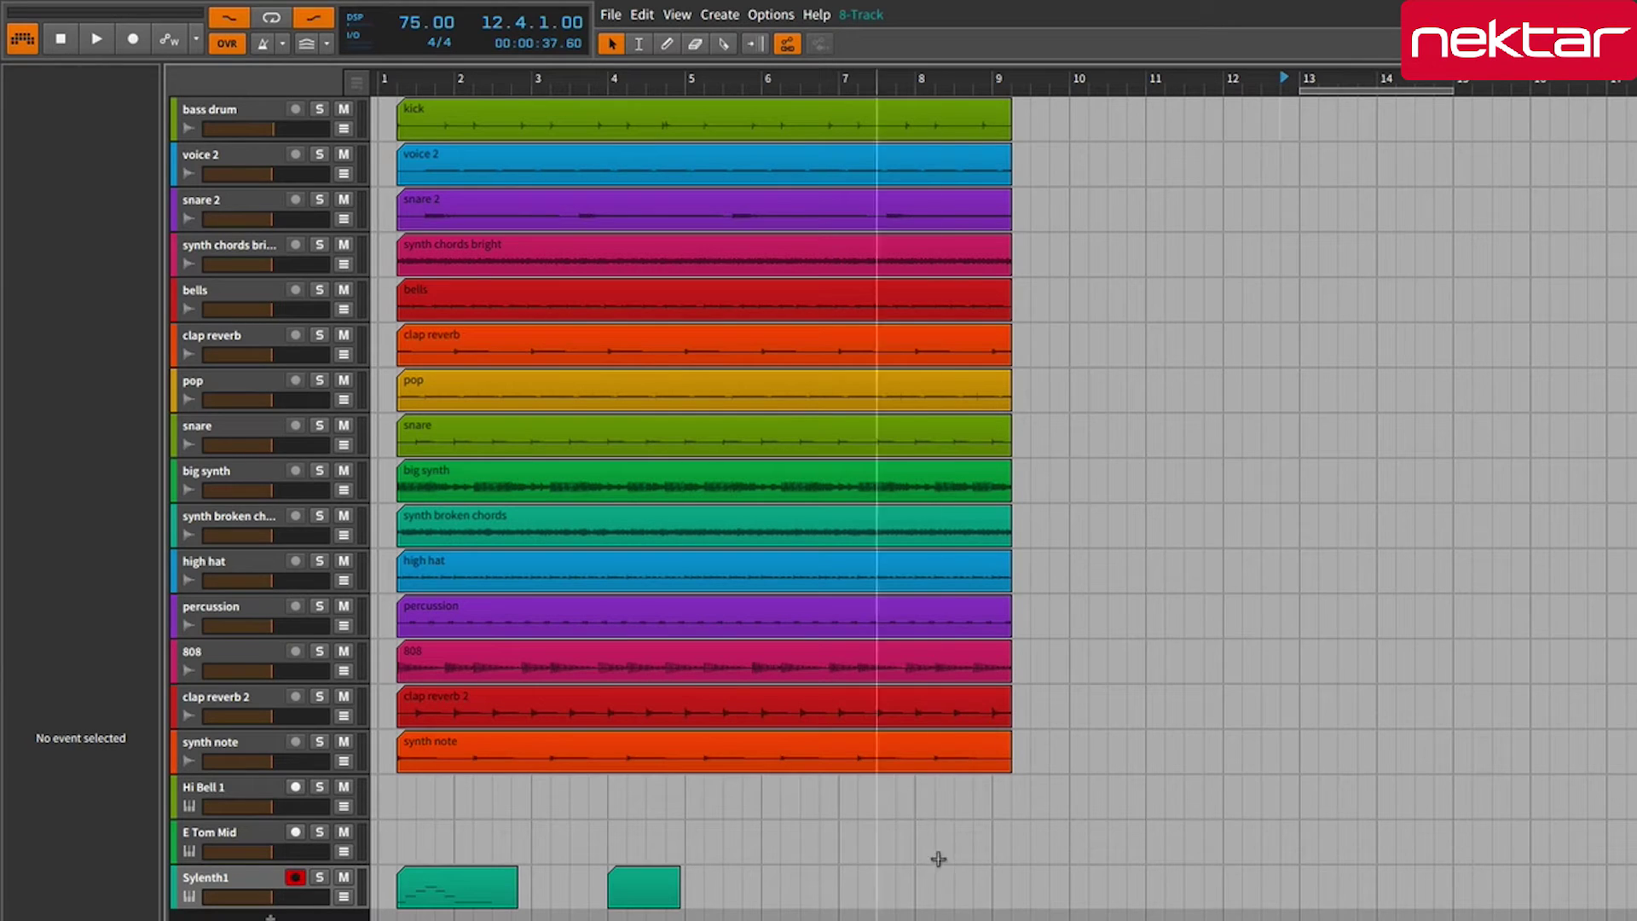
{"action": "key", "text": "r"}
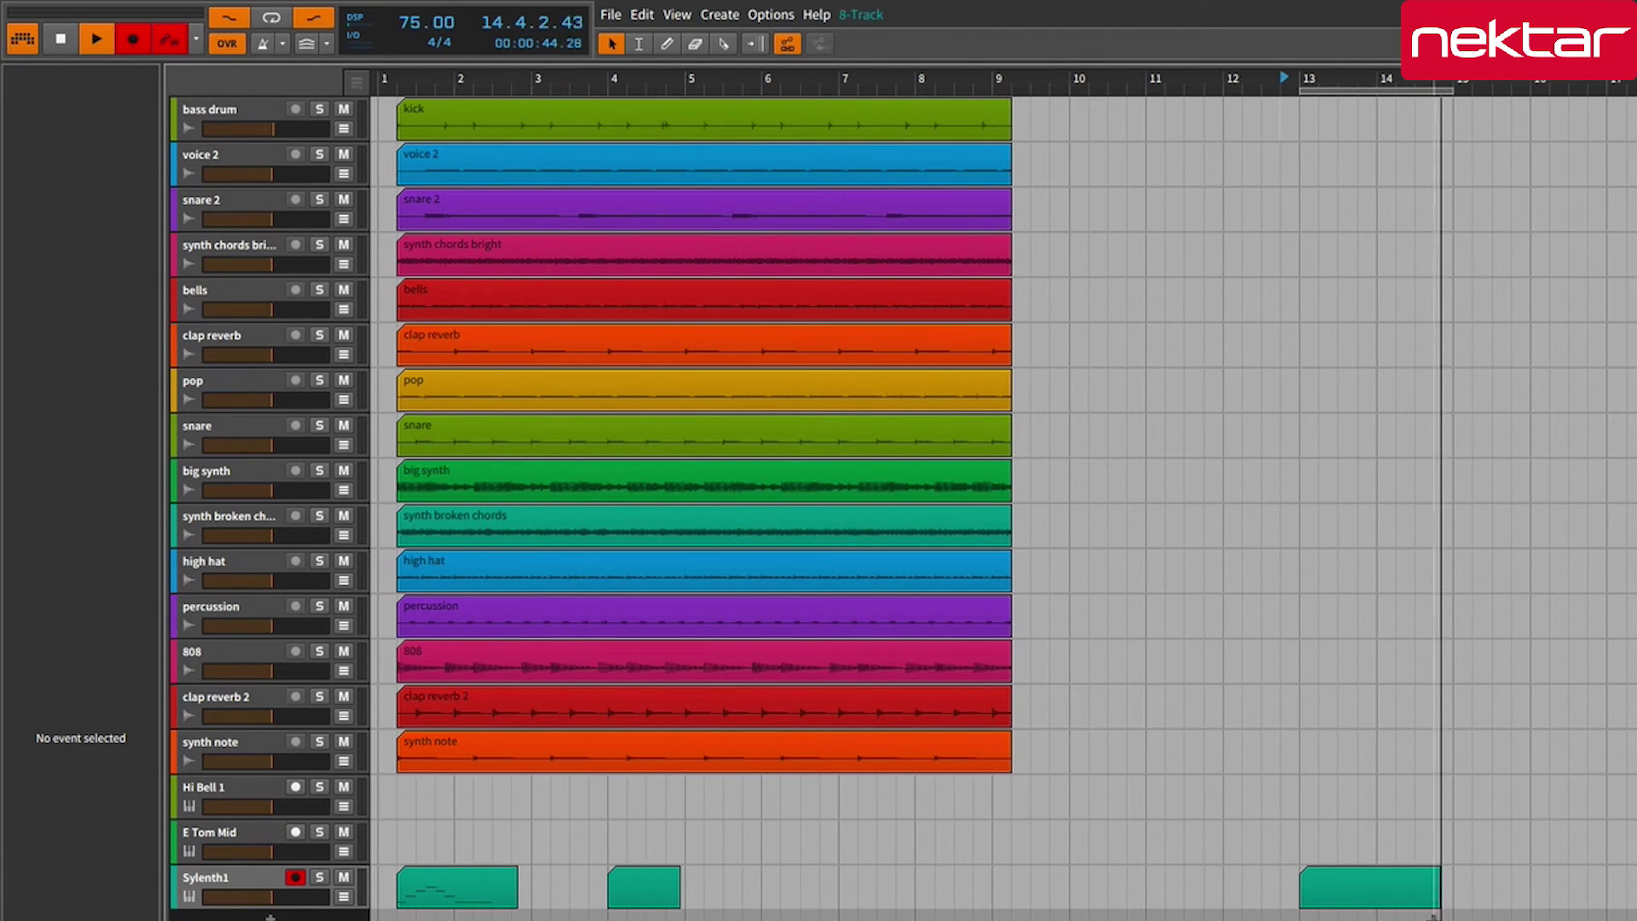
{"action": "key", "text": "r"}
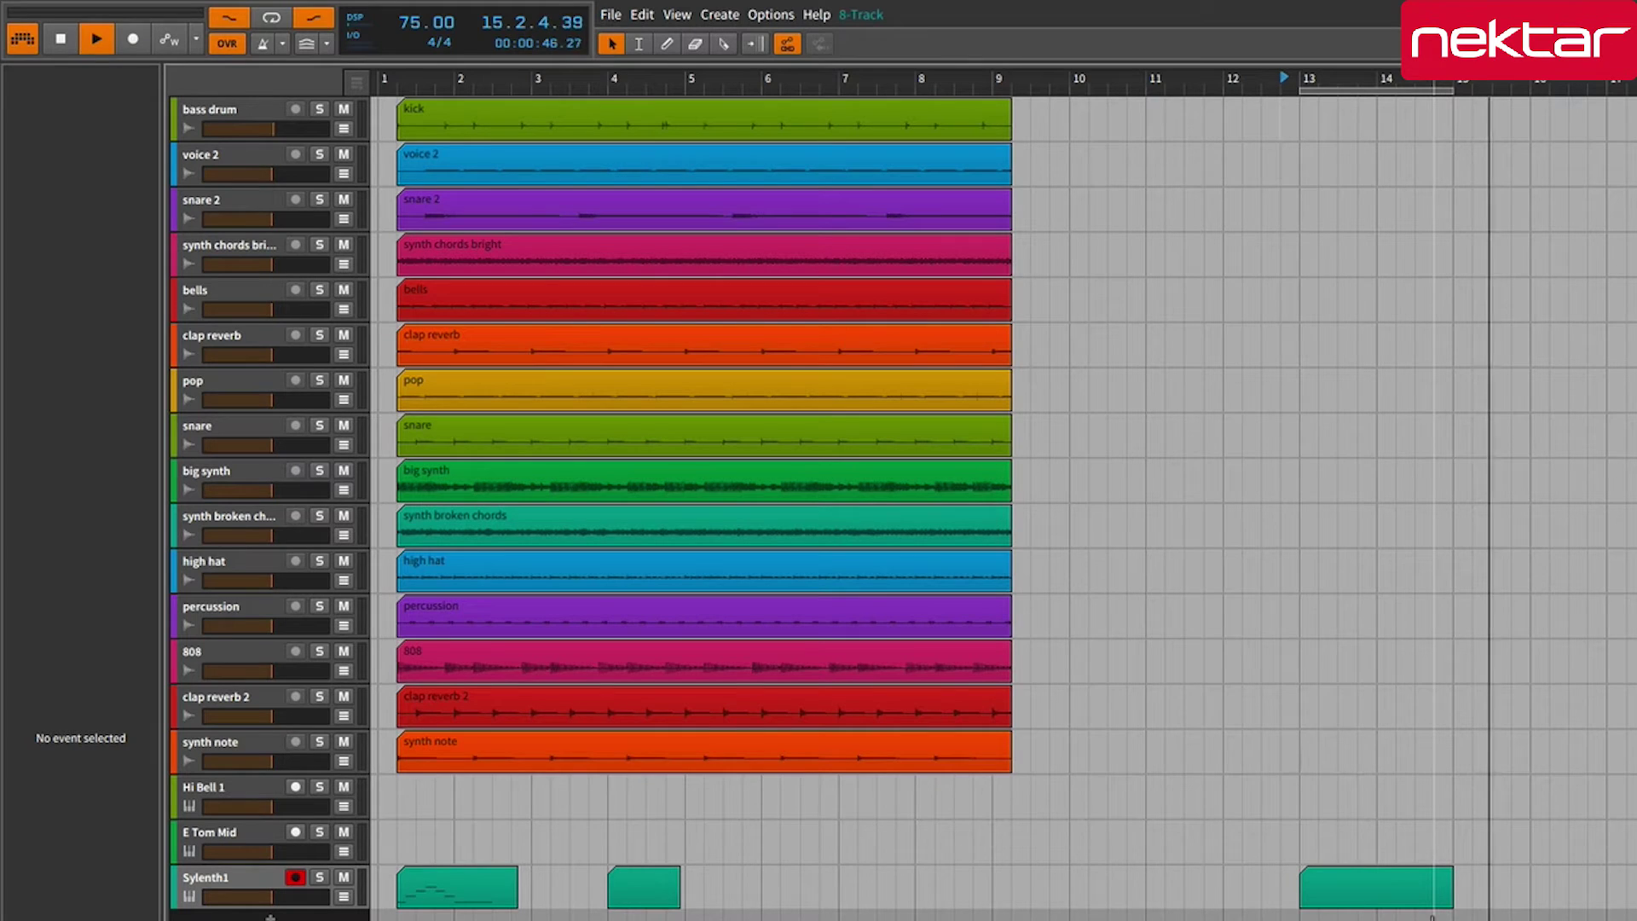
{"action": "key", "text": "space"}
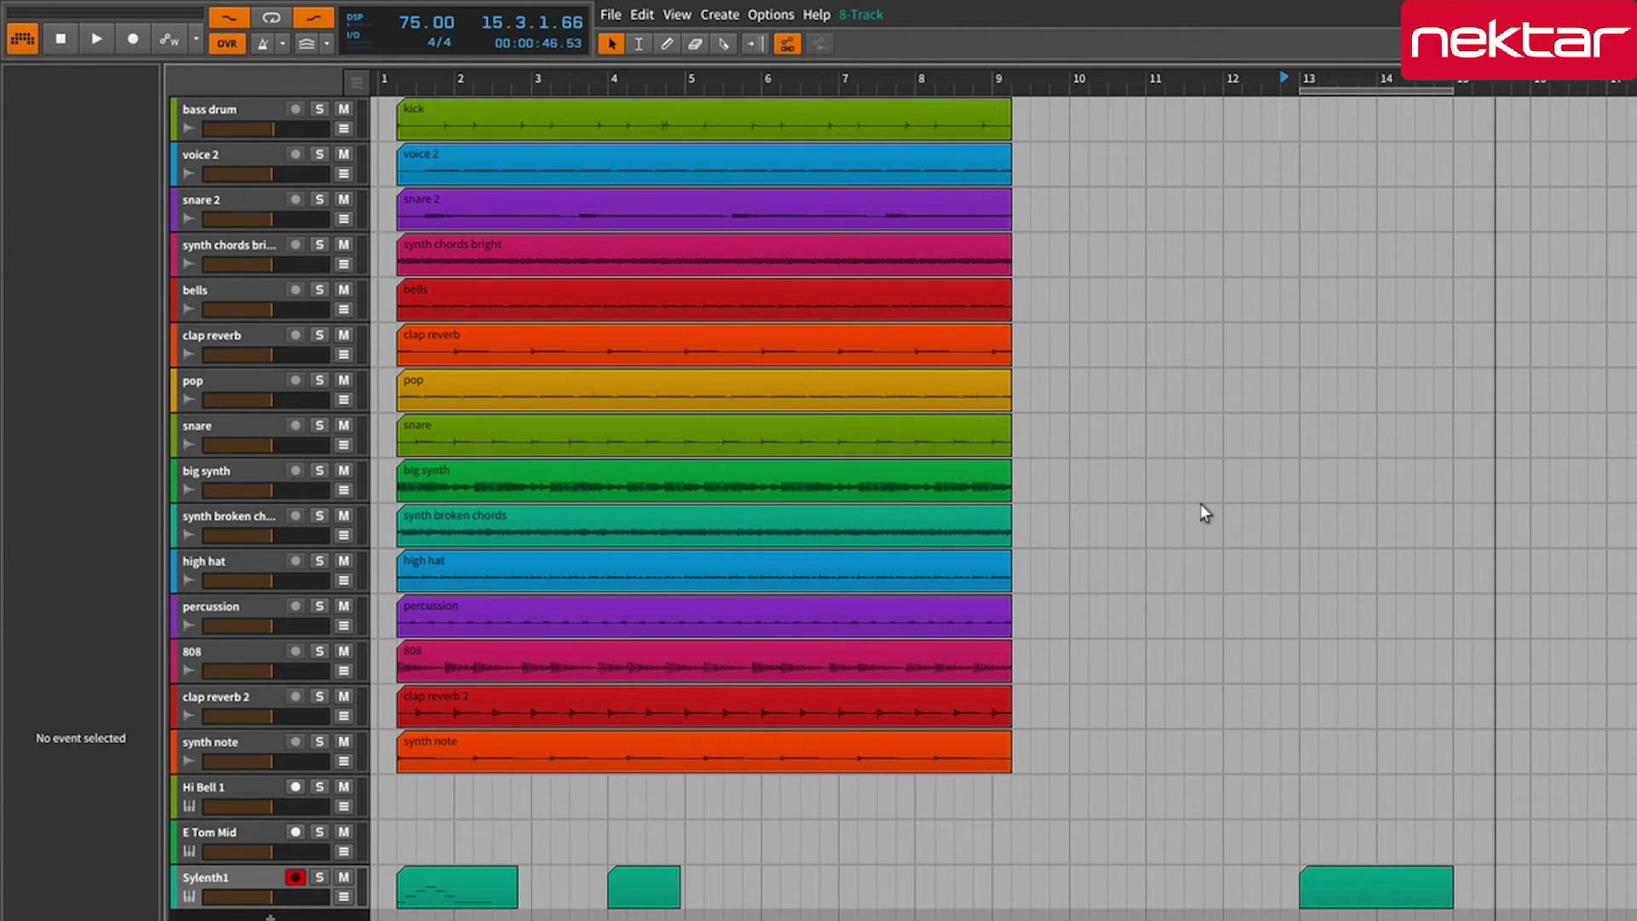
- Switch off punch-in and punch-out, enable the arranger loop and audition the loop region at bar 13
{"action": "left_click", "coordinate": [314, 18]}
{"action": "left_click", "coordinate": [271, 18]}
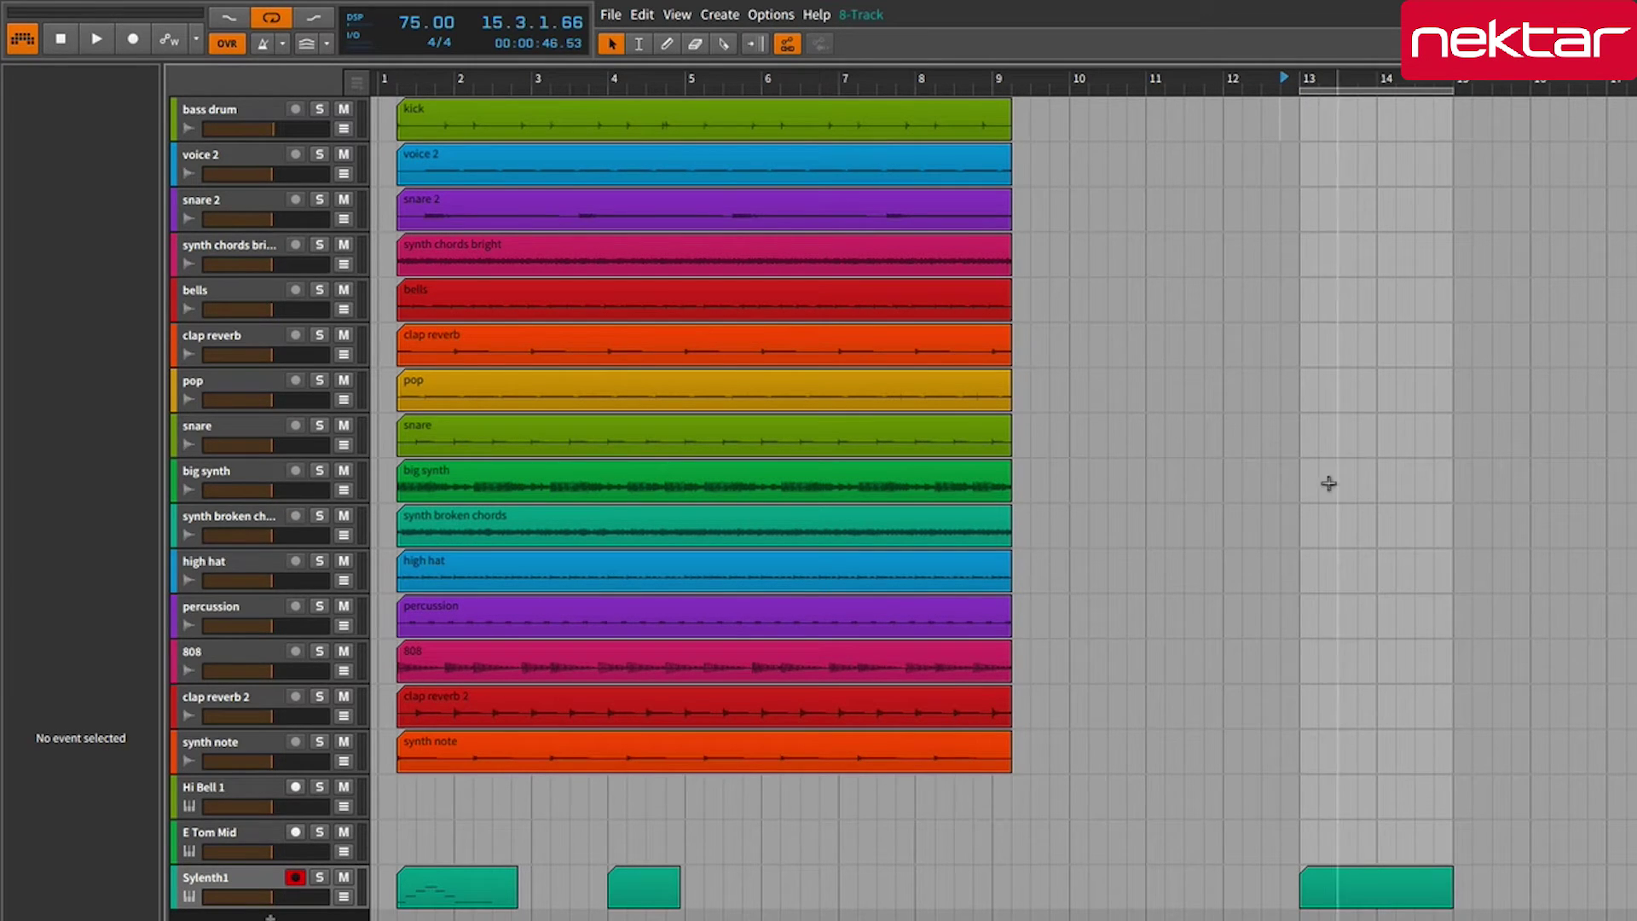
{"action": "key", "text": "space"}
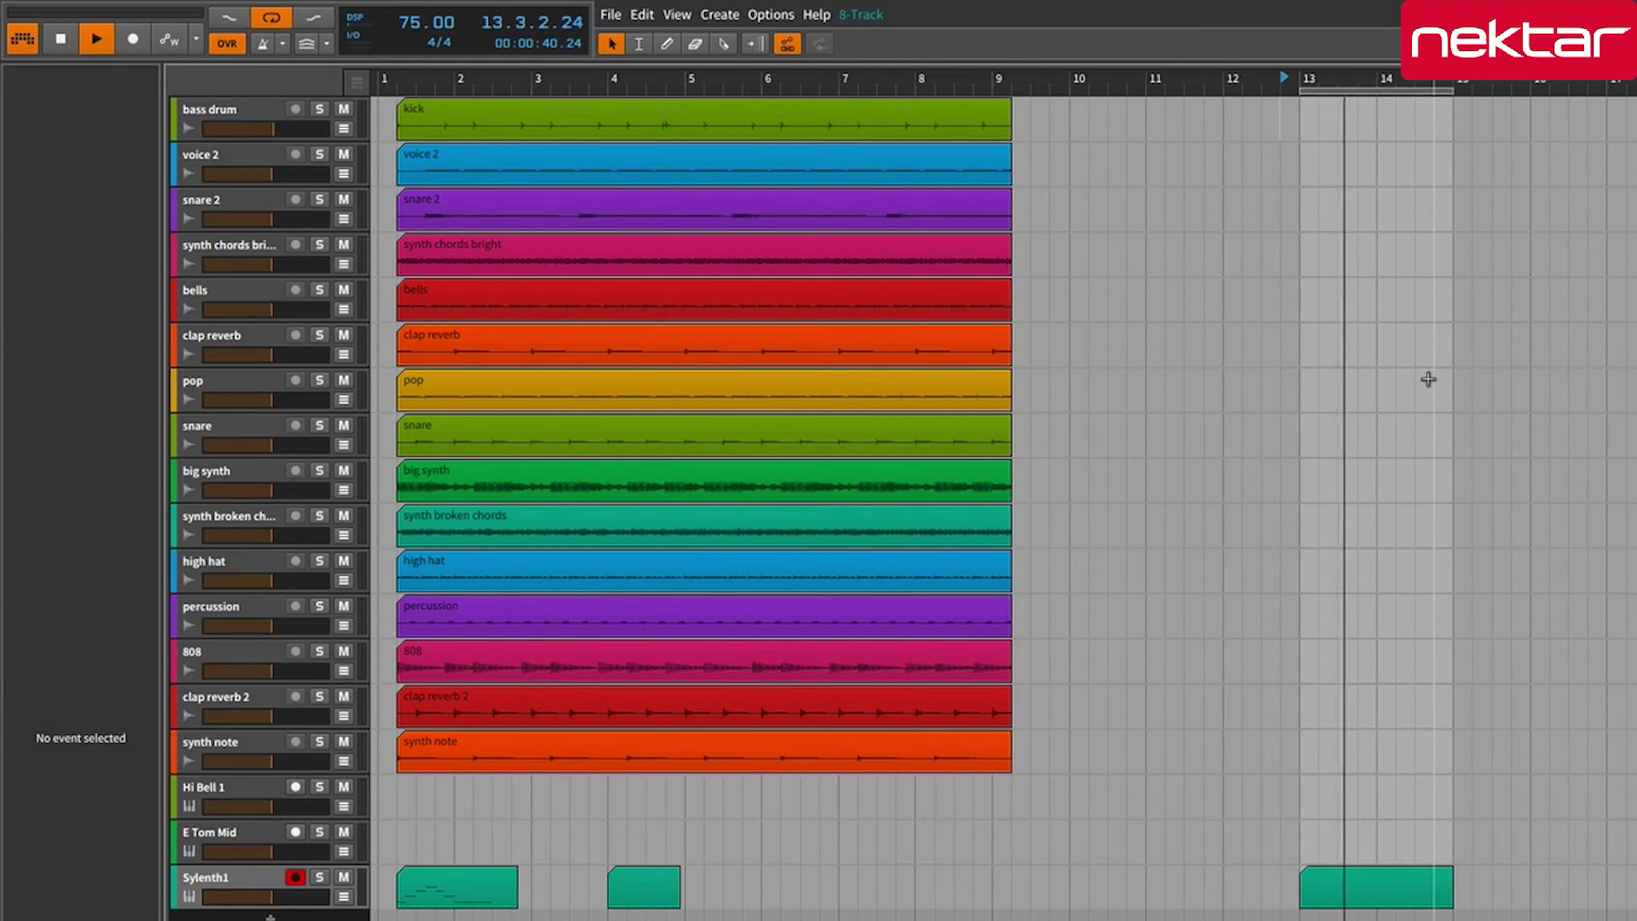
{"action": "key", "text": "space"}
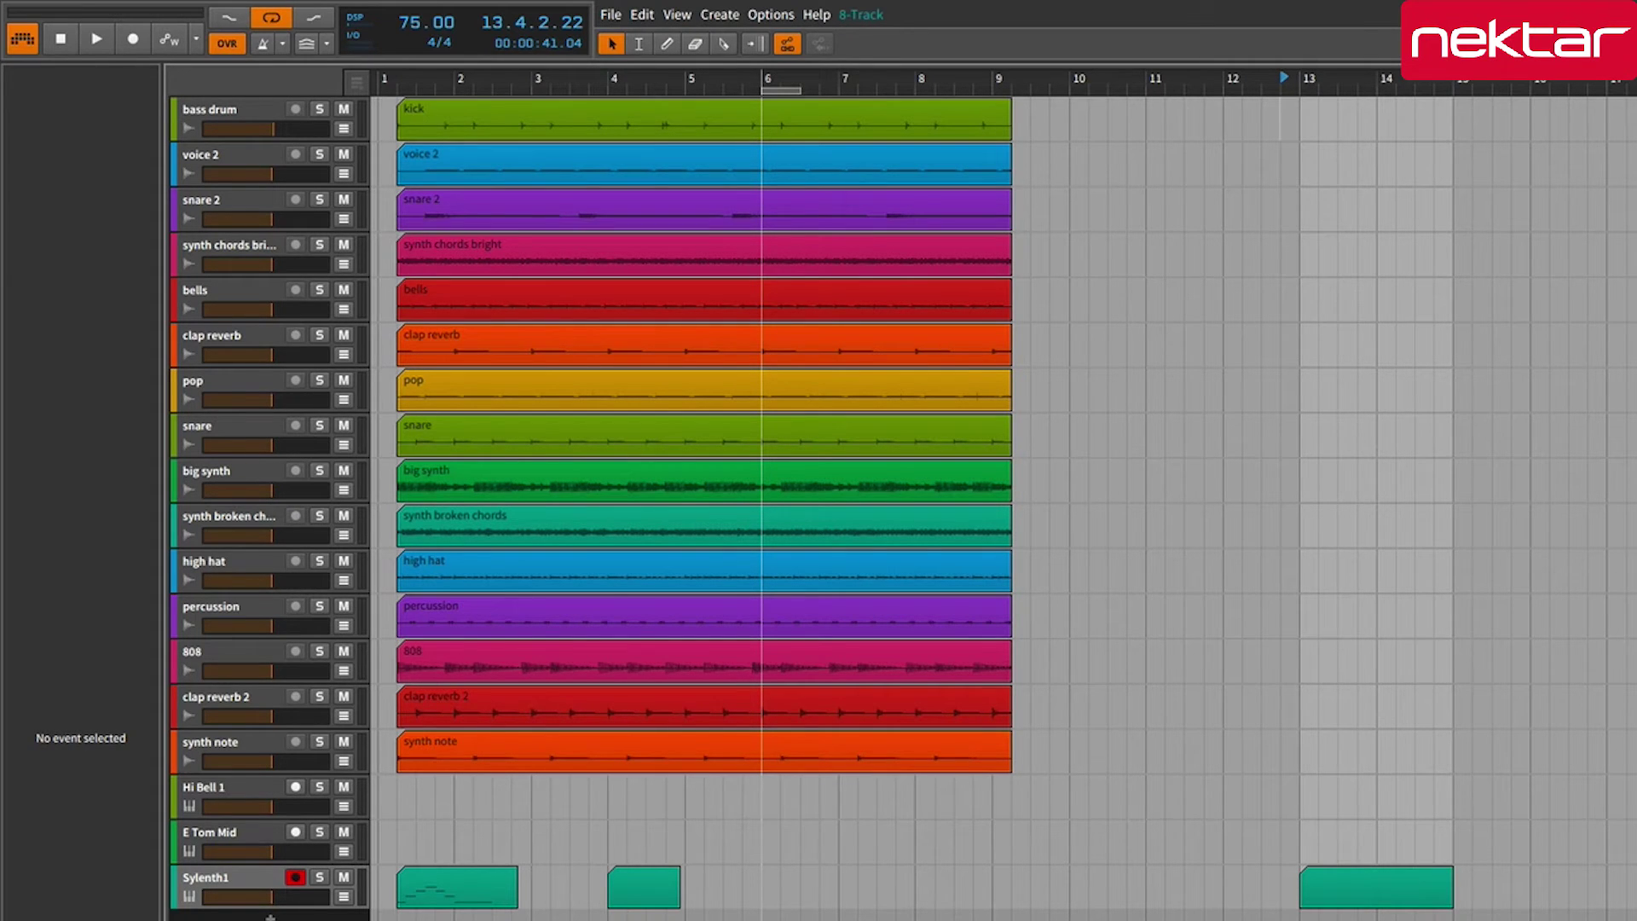
- Set the play start position to 6.1.1 and audition the half-bar loop there
{"action": "key", "text": "space"}
{"action": "key", "text": "space"}
{"action": "key", "text": "space"}
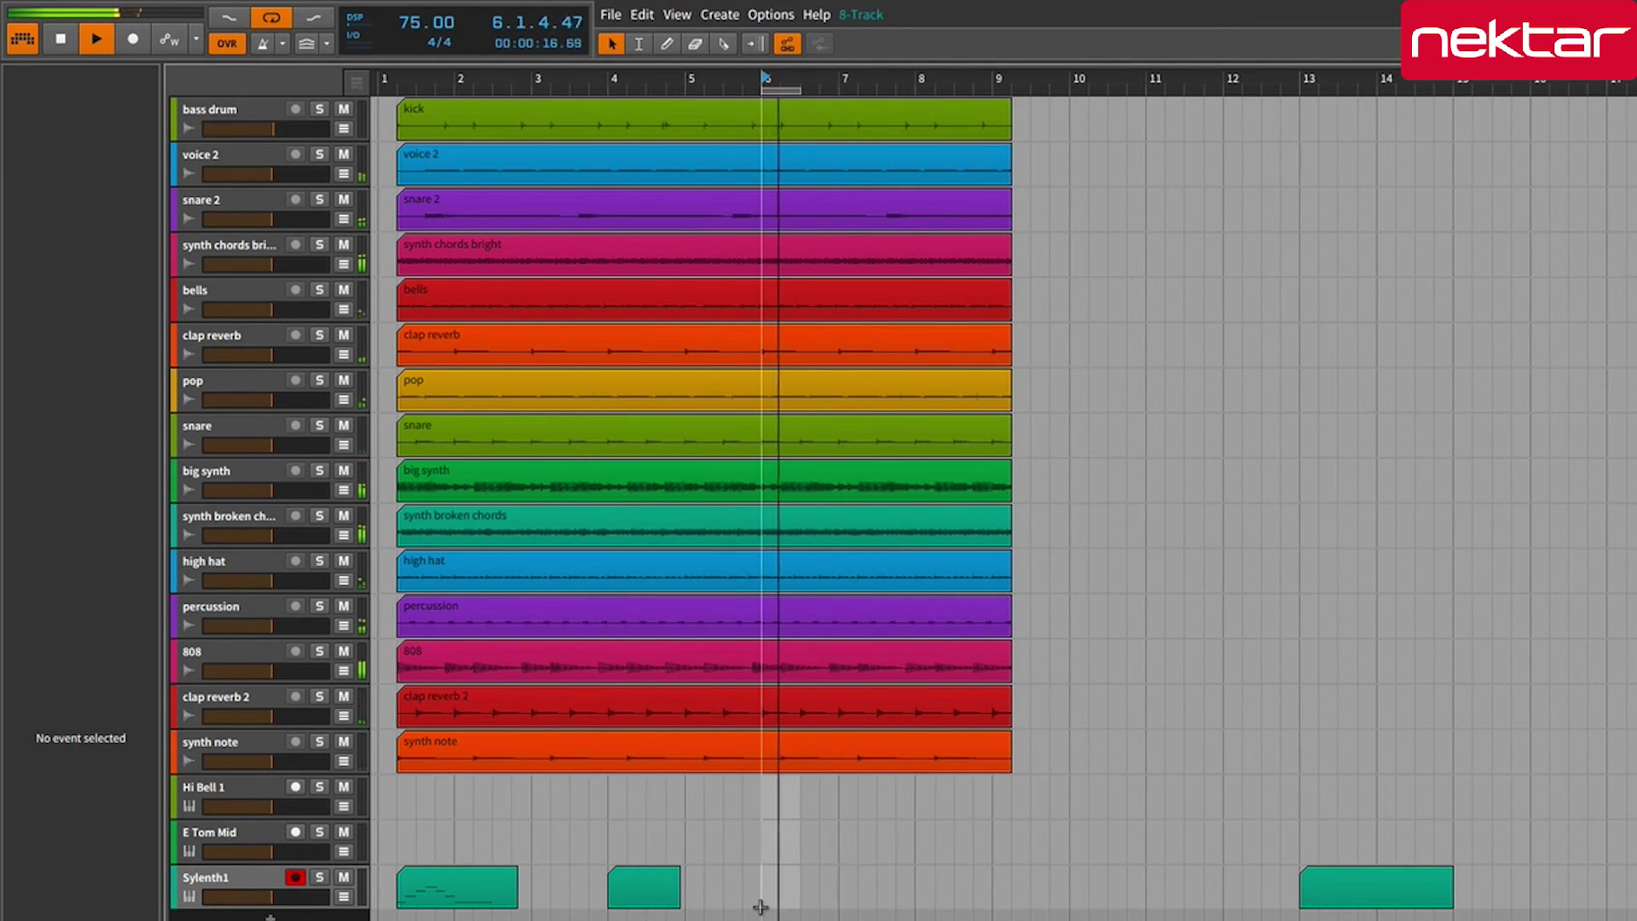
{"action": "key", "text": "space"}
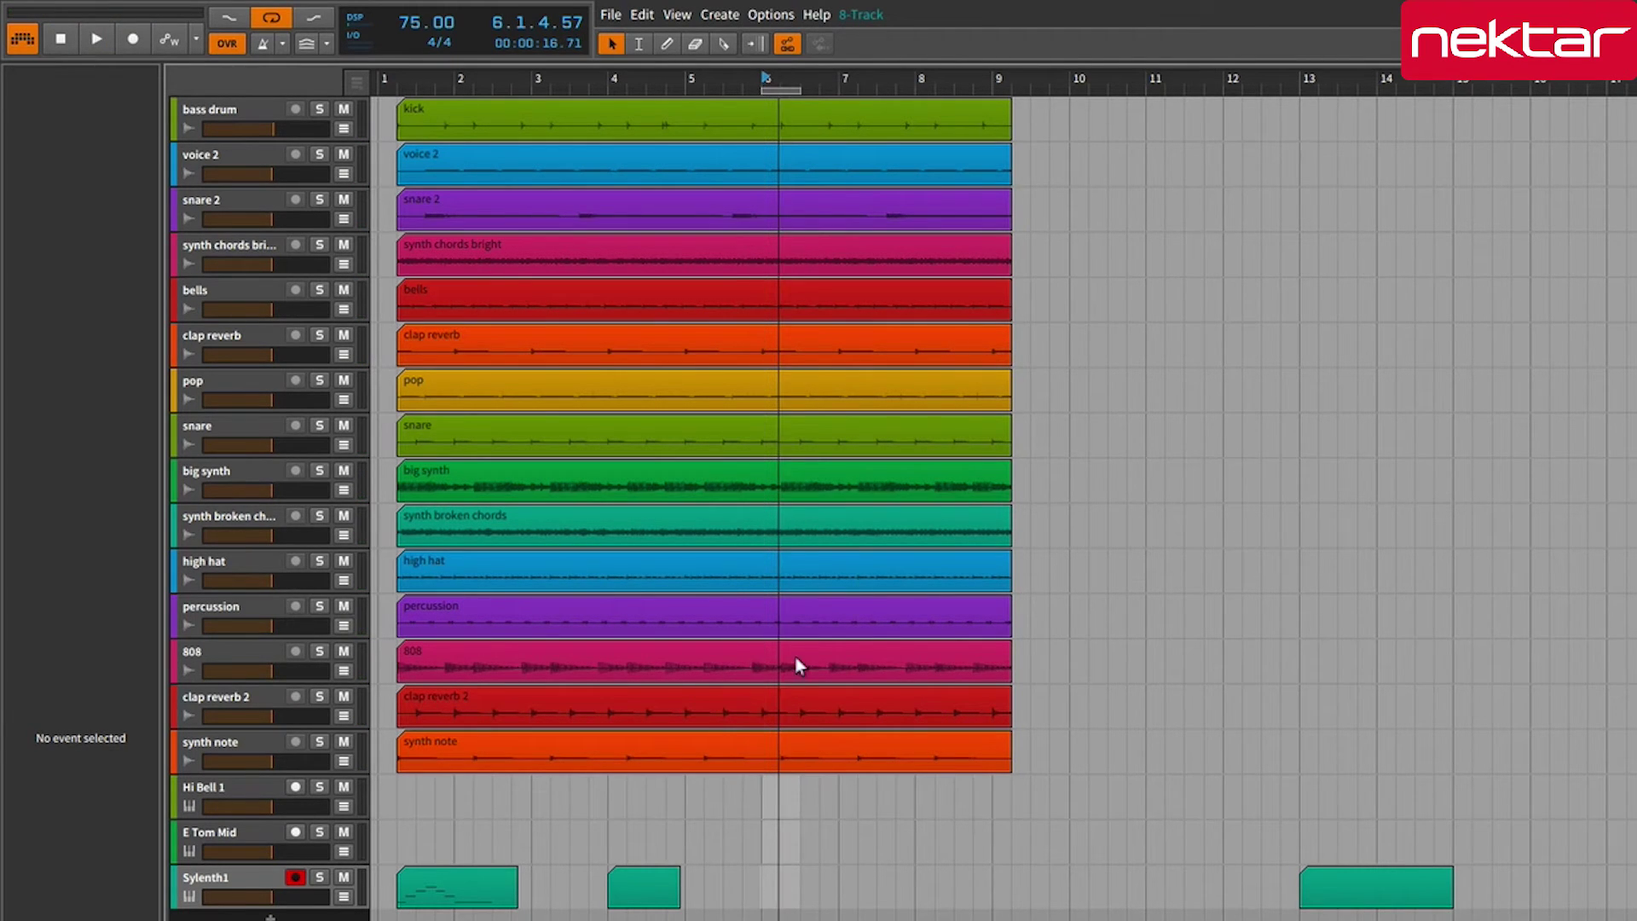
- Resize the loop region to one bar and move it to start at 4.1.1
{"action": "left_click_drag", "start_coordinate": [800, 104], "coordinate": [715, 94]}
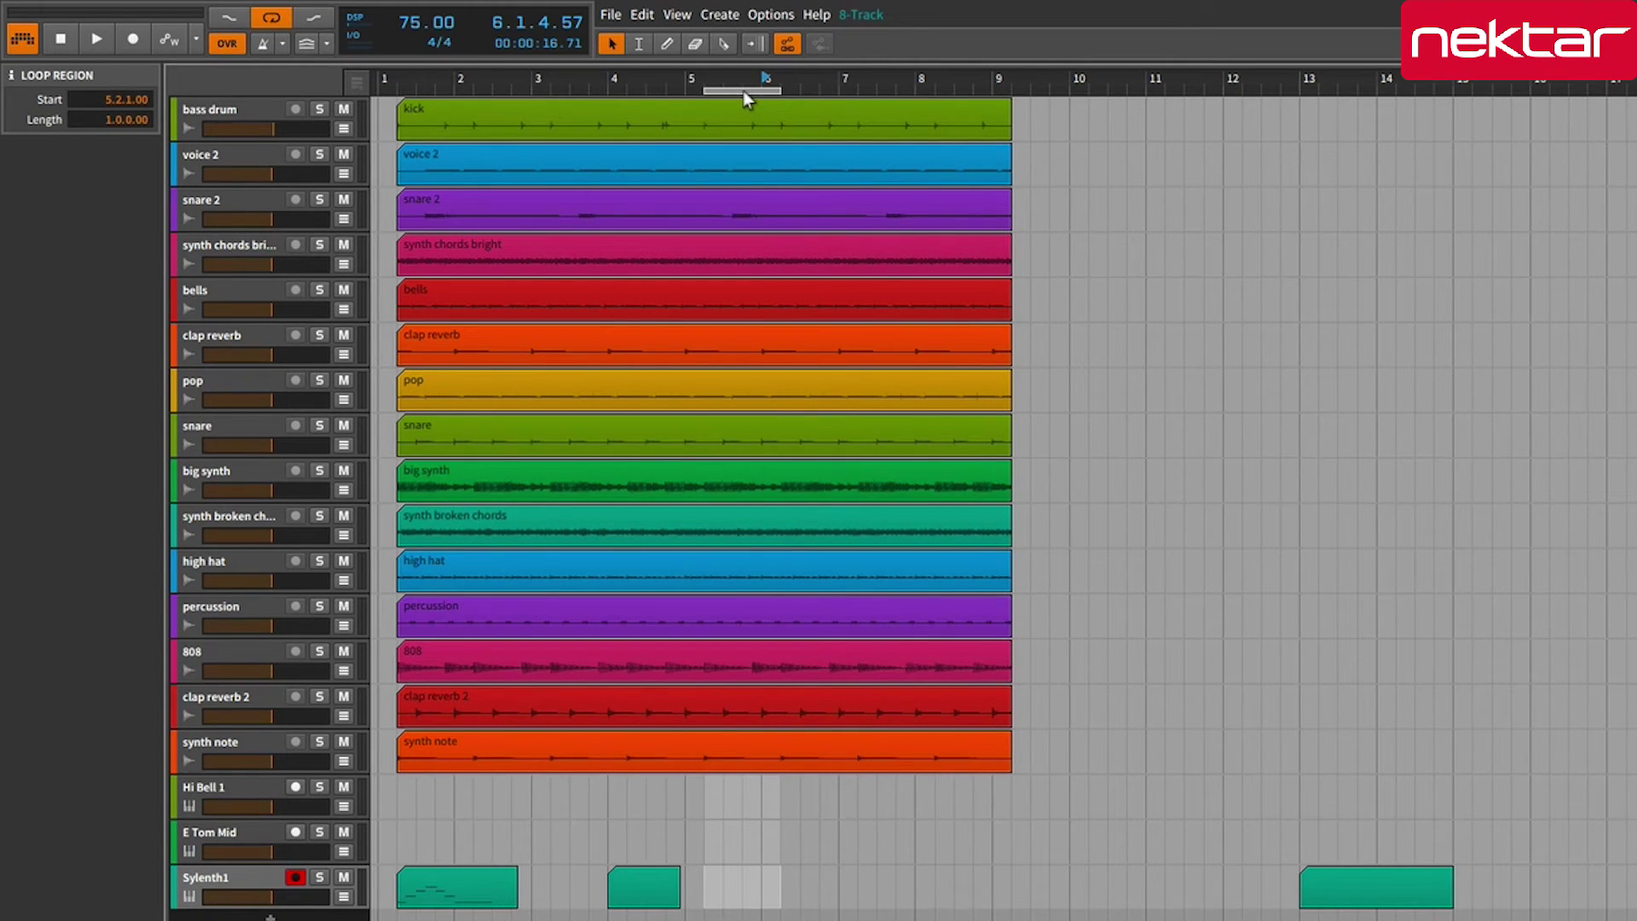
{"action": "left_click_drag", "start_coordinate": [743, 91], "coordinate": [657, 86]}
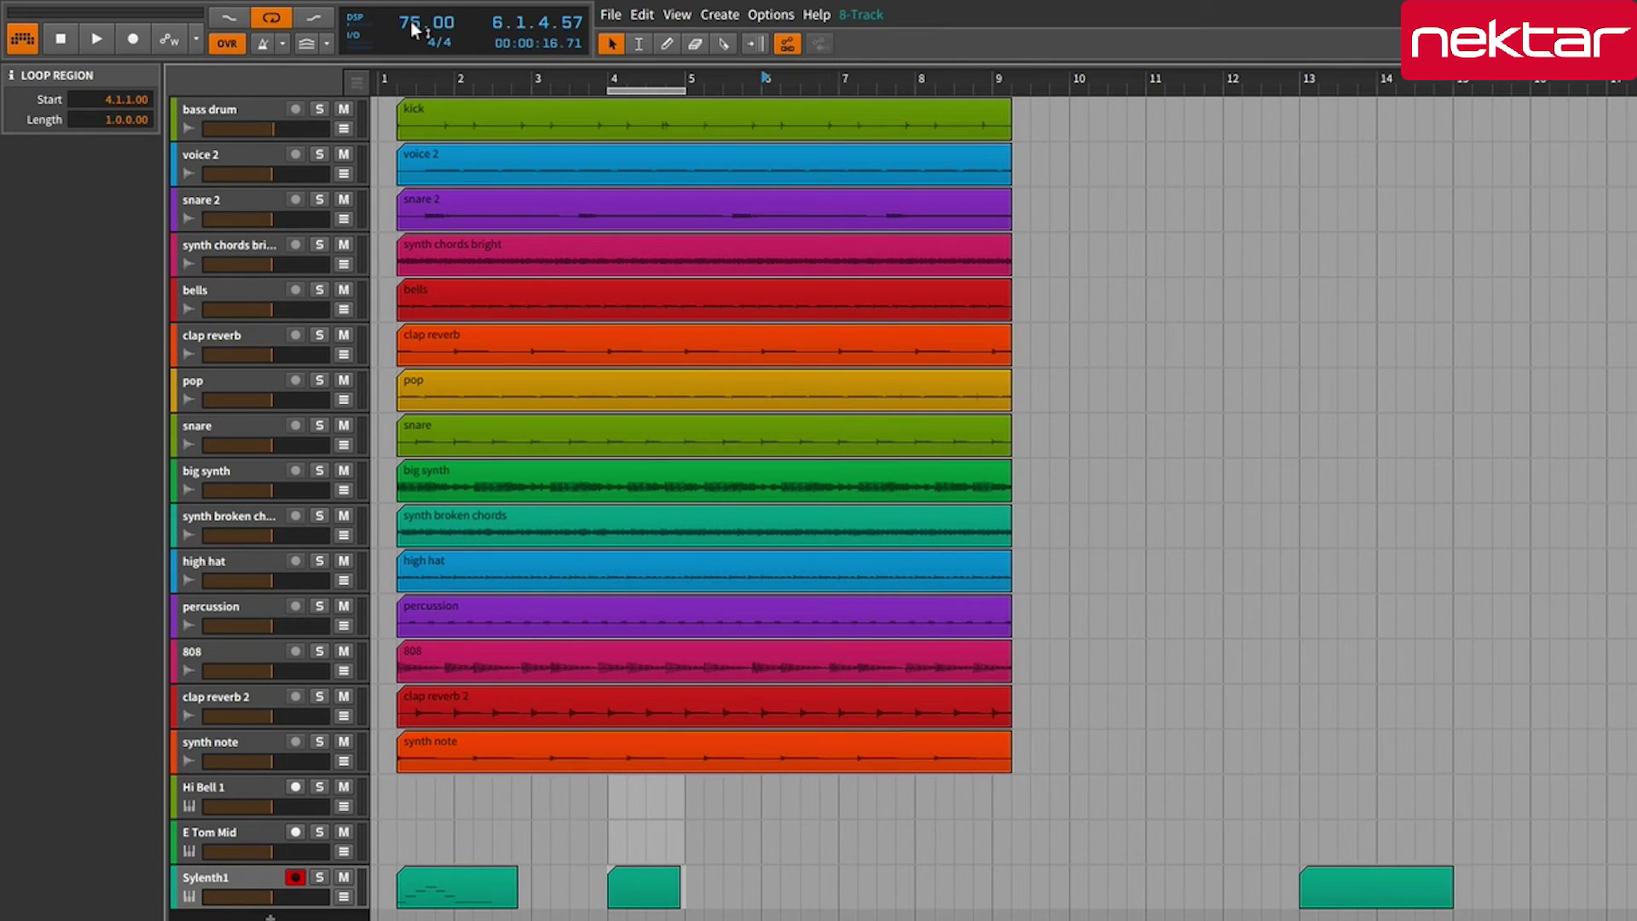
- Try a tempo of 74 BPM and restore the project tempo to 75 BPM
{"action": "left_click_drag", "start_coordinate": [410, 30], "coordinate": [410, 32]}
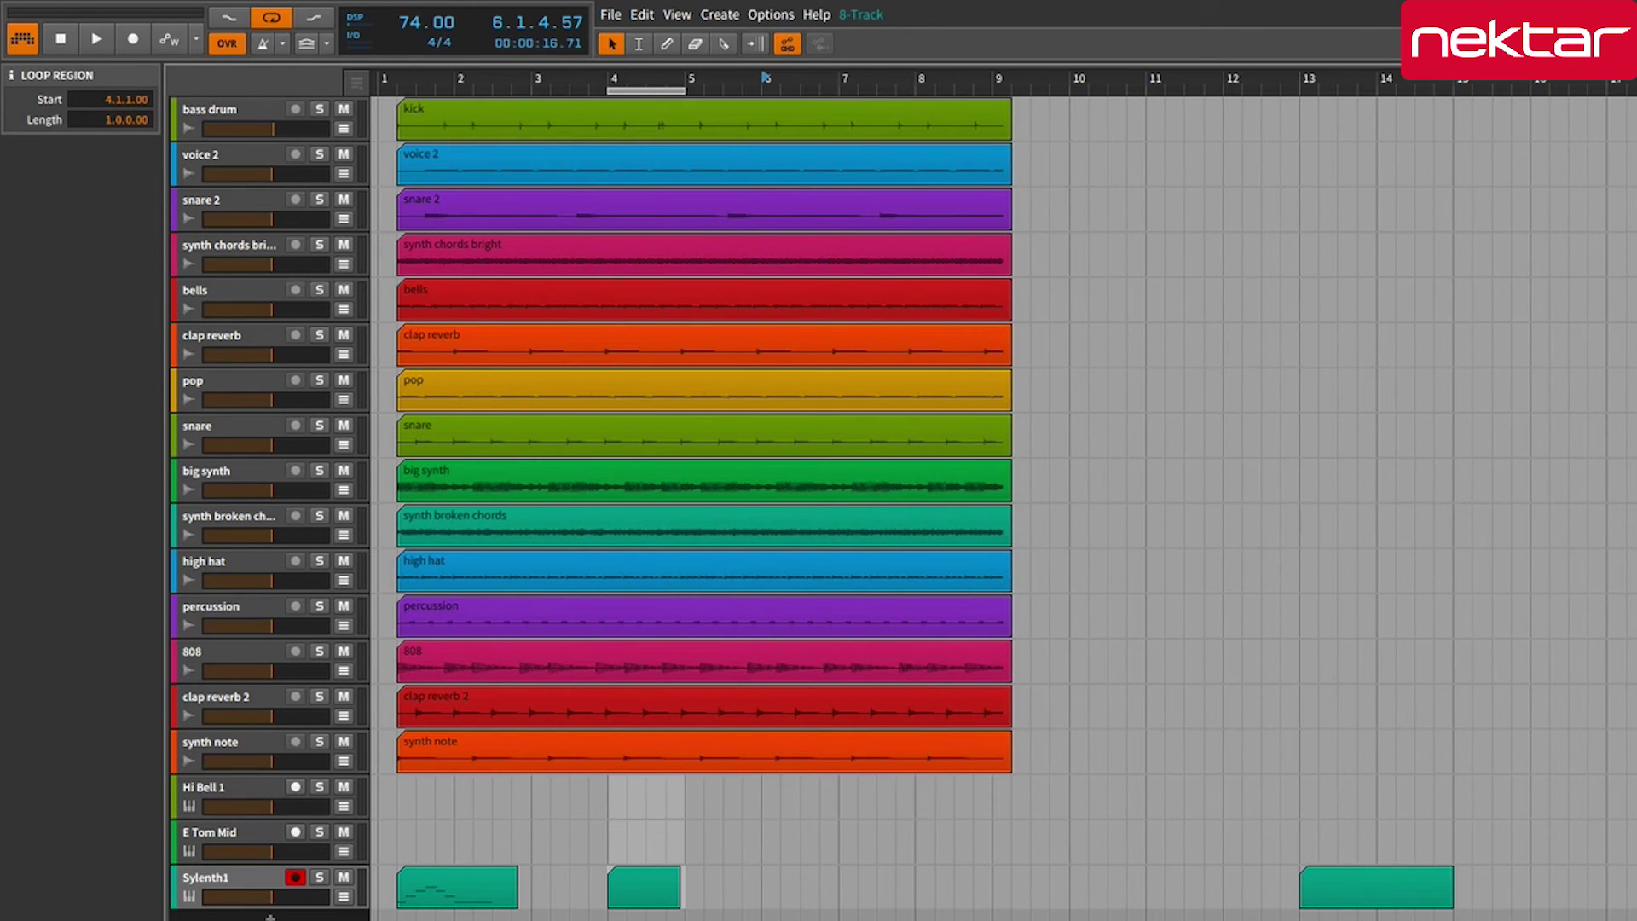
{"action": "double_click", "coordinate": [411, 31]}
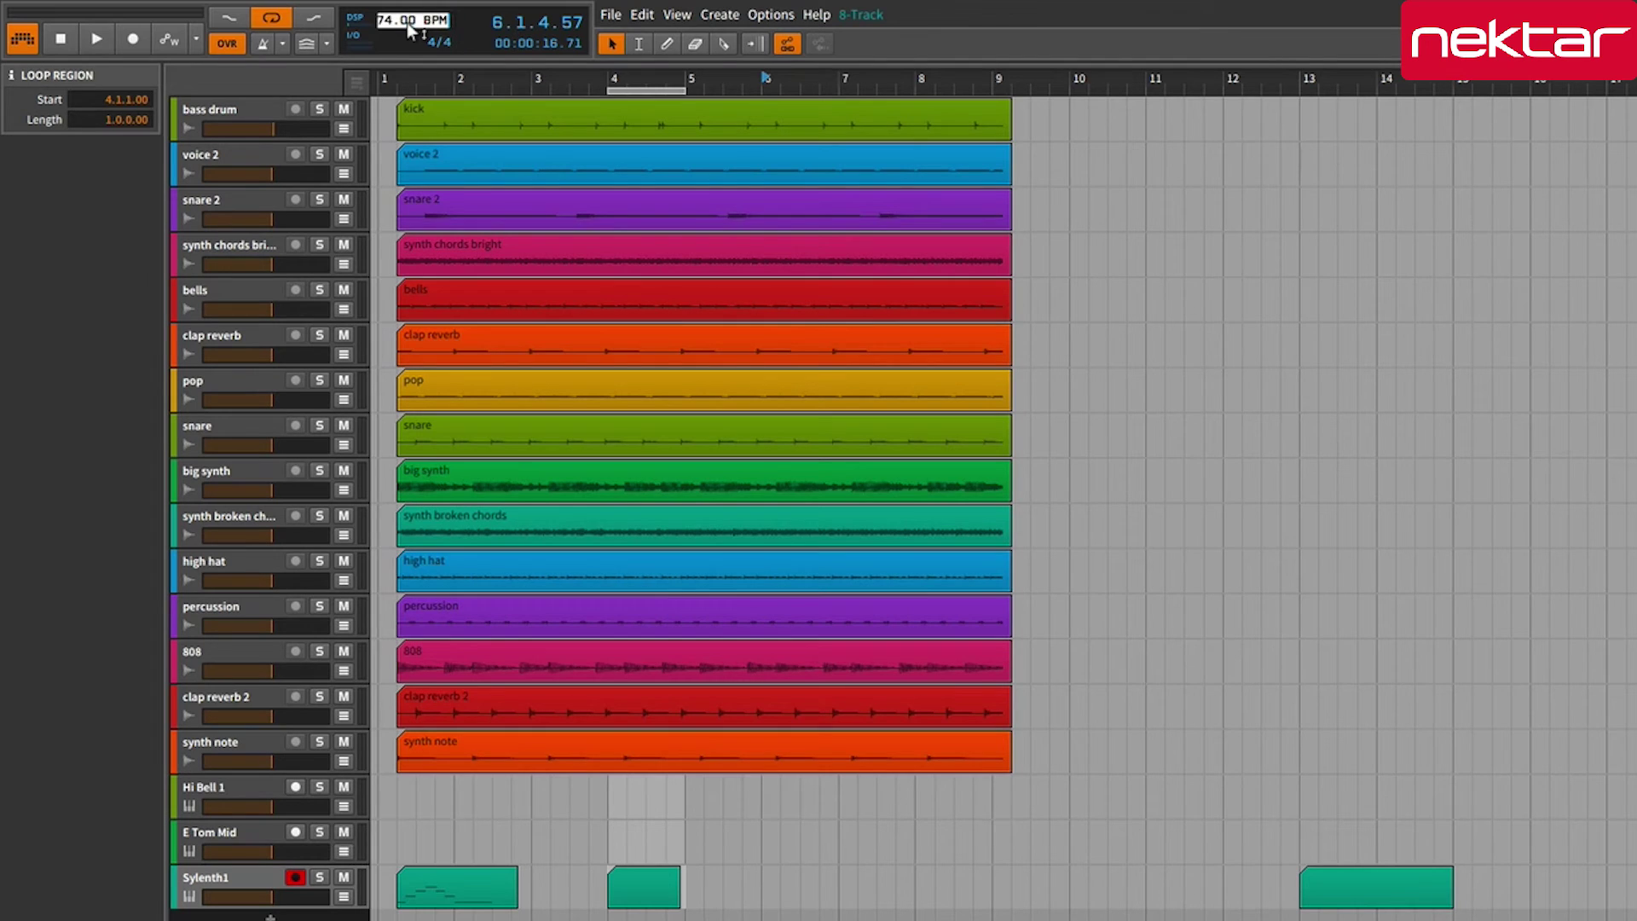
{"action": "type", "text": "7"}
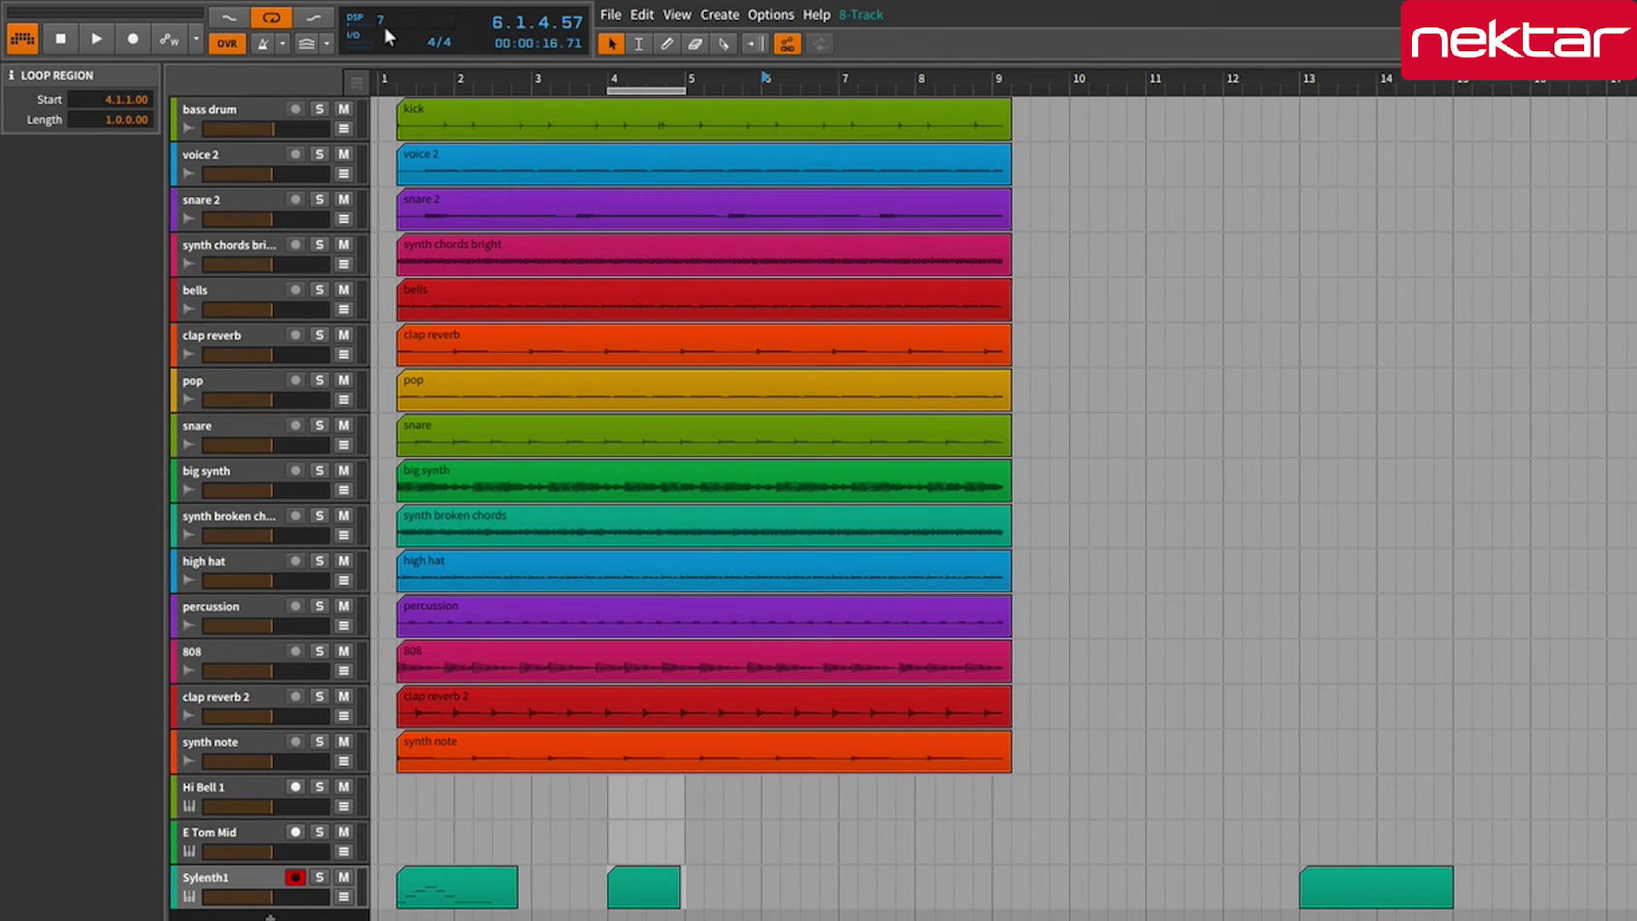
{"action": "type", "text": "5"}
{"action": "key", "text": "Return"}
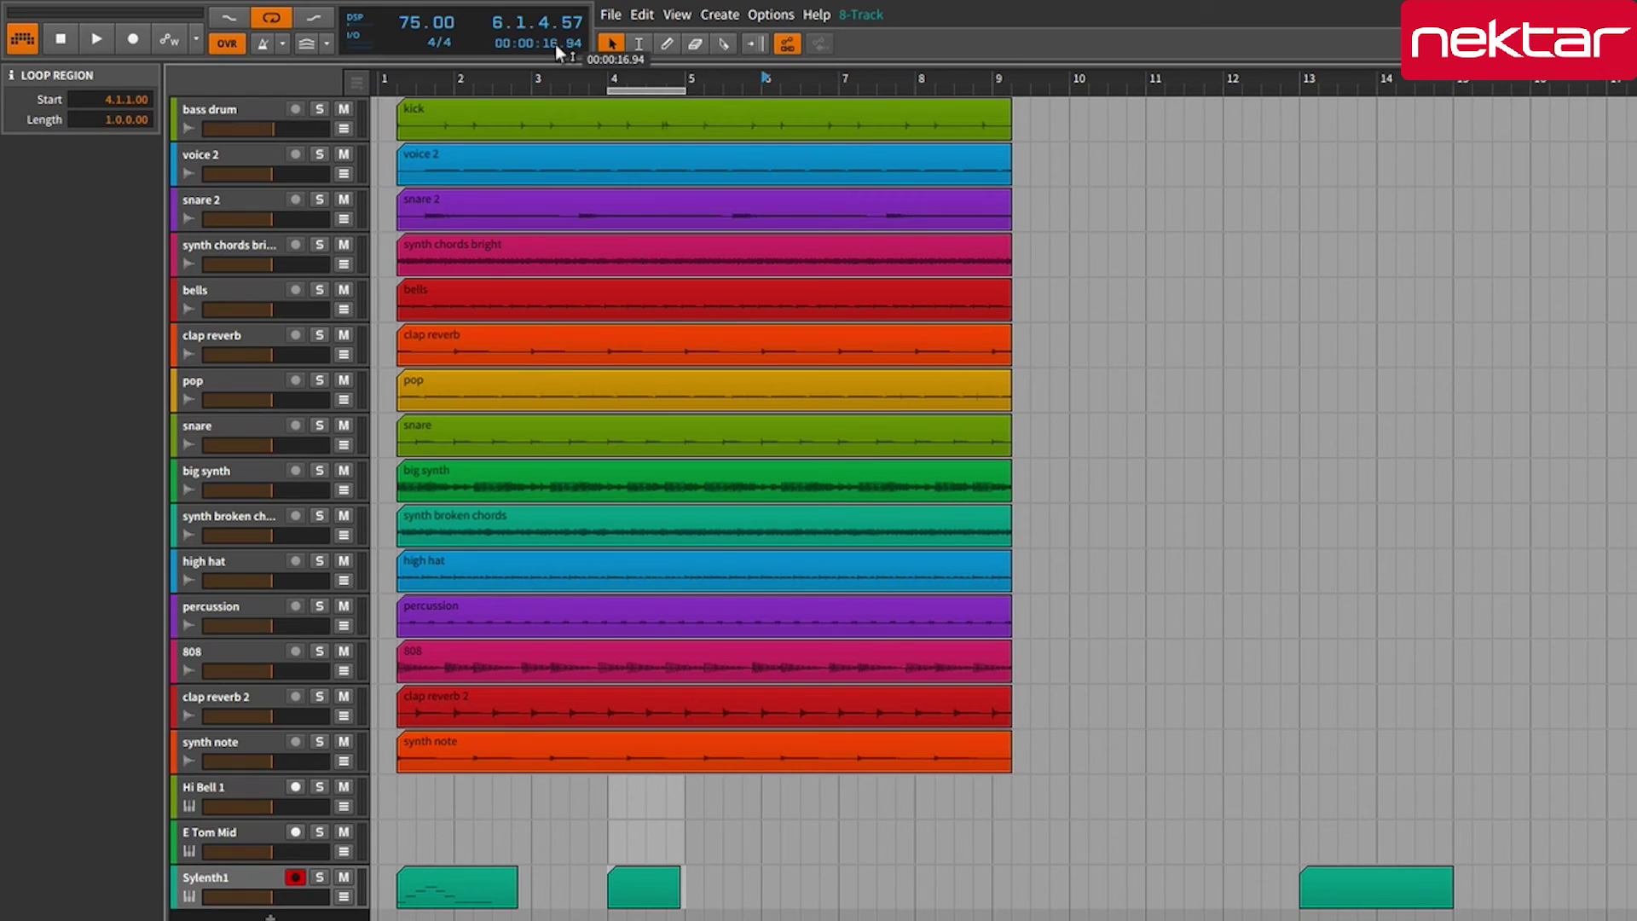
- Move the play start position to 3.2.1, back to 3.1.1, and forward along the timeline to 6.1.1
{"action": "left_click", "coordinate": [597, 824]}
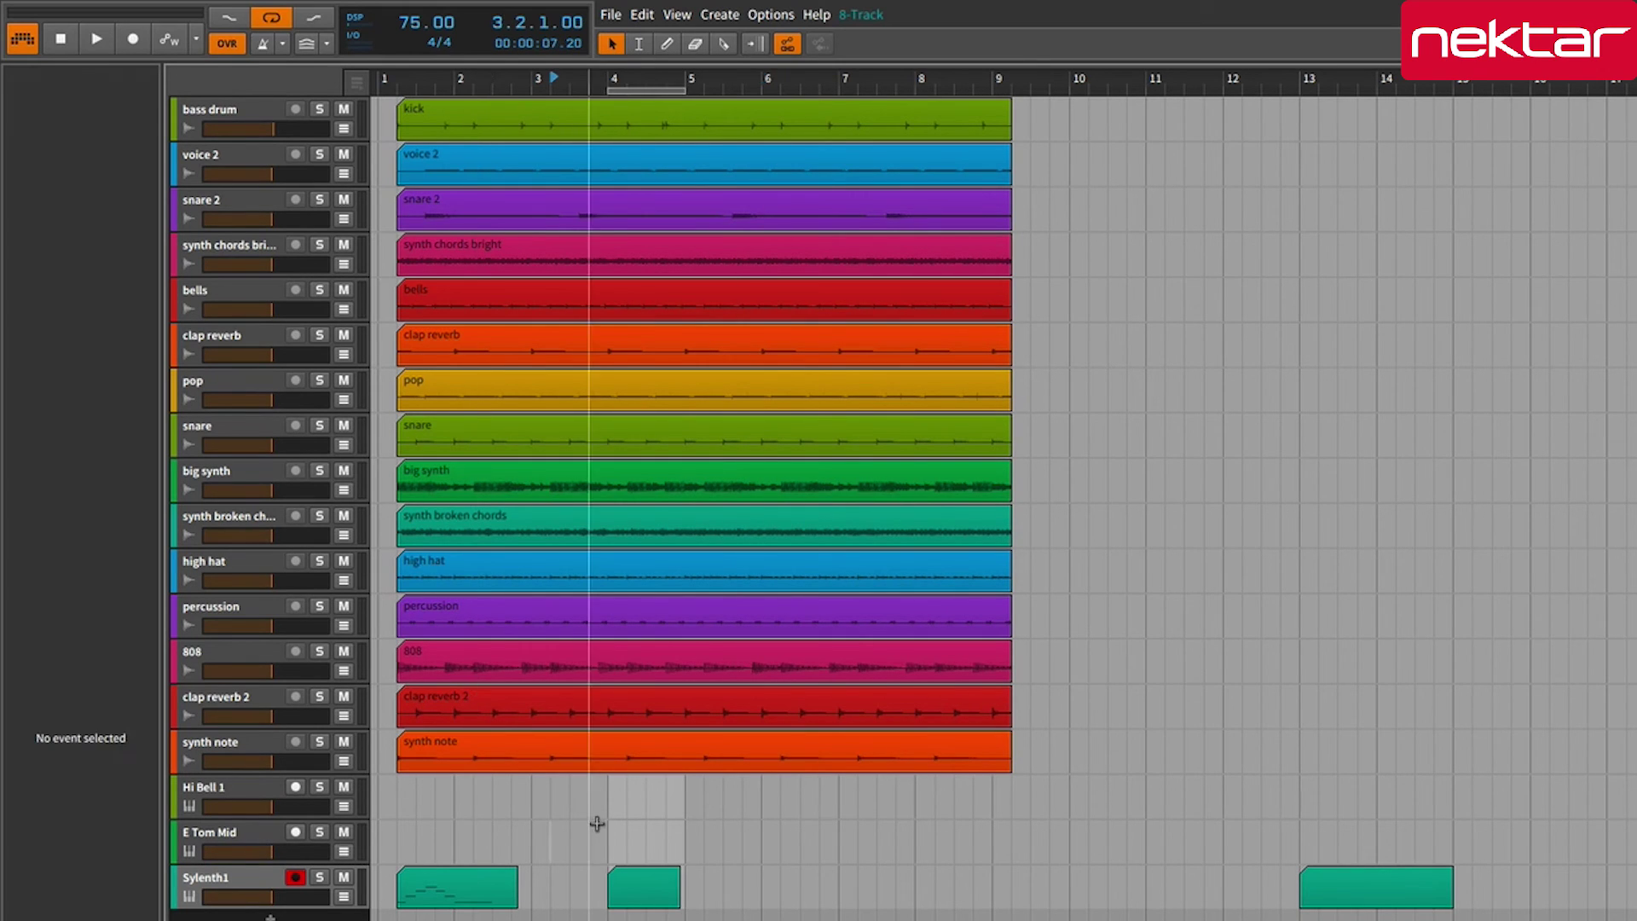
{"action": "left_click", "coordinate": [532, 805]}
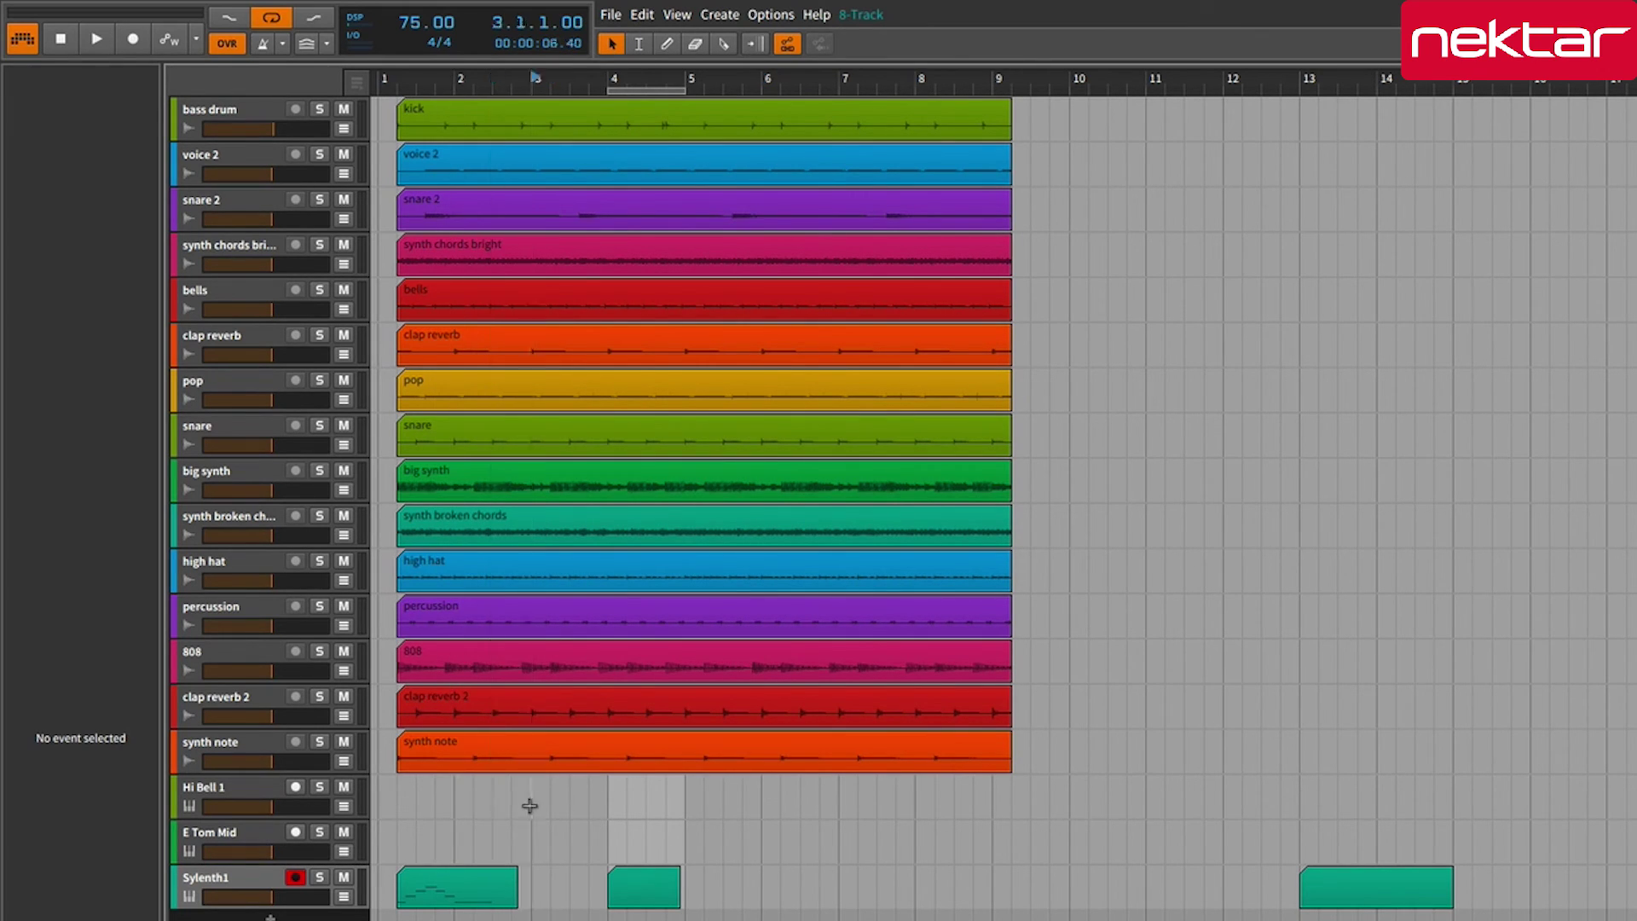
{"action": "left_click", "coordinate": [611, 809]}
{"action": "left_click", "coordinate": [746, 814]}
{"action": "left_click", "coordinate": [763, 809]}
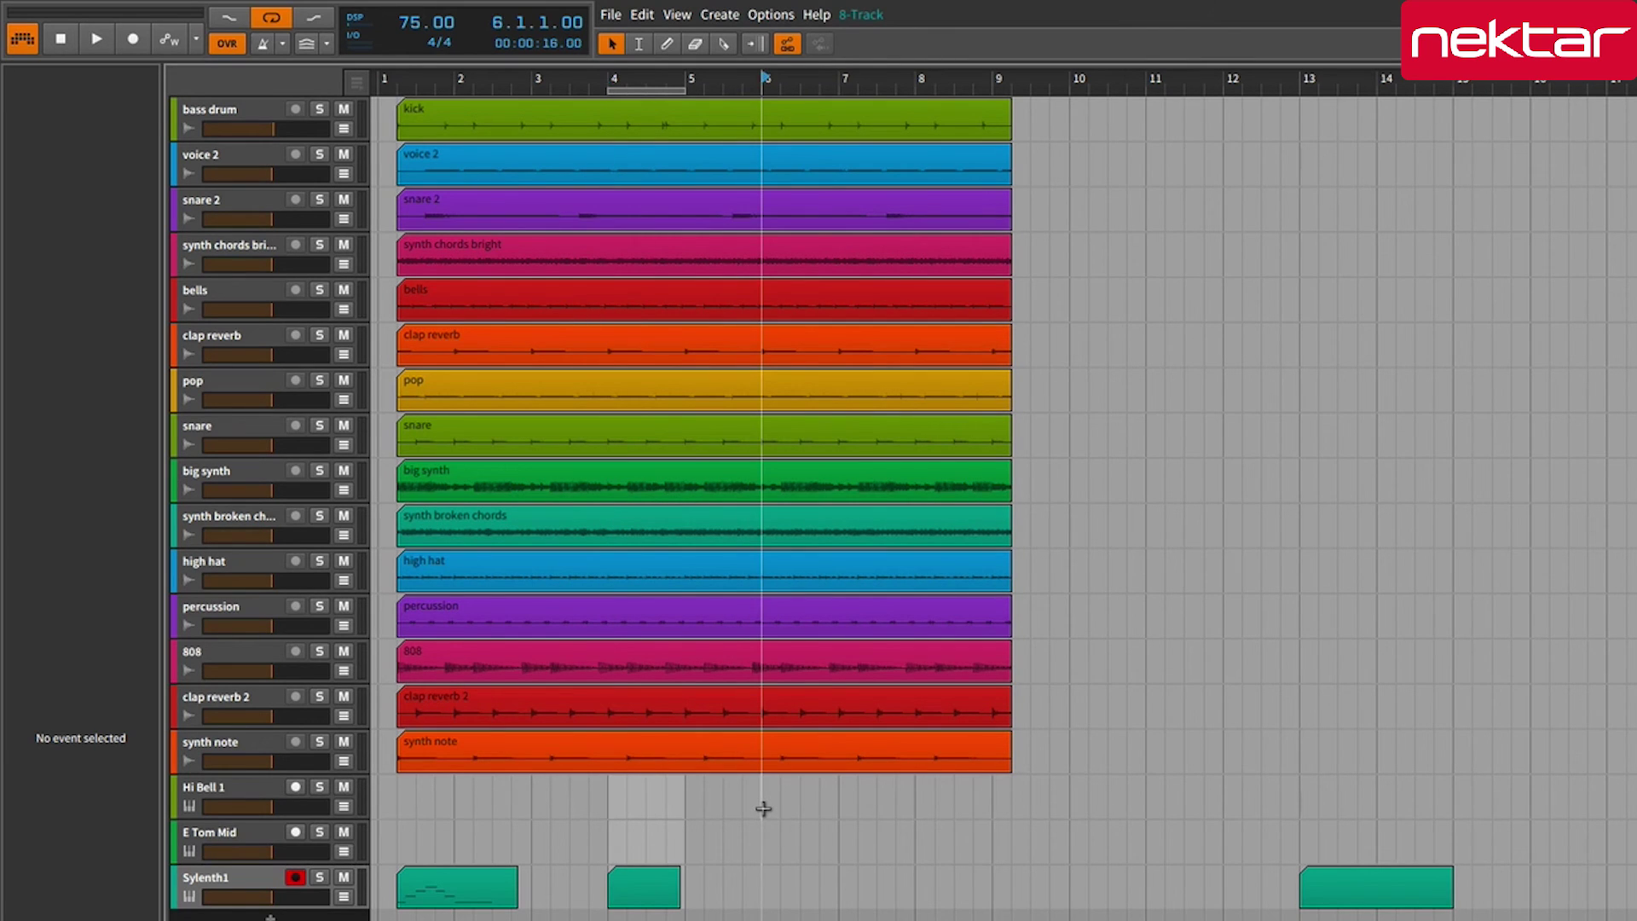